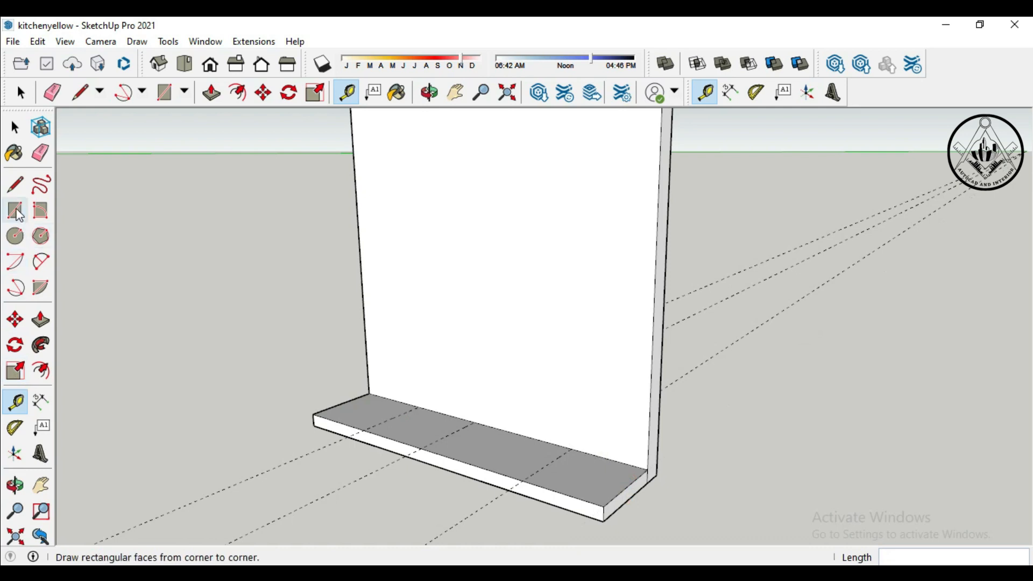
Step: Draw adjoining rectangles between the guide lines on the base slab's top face to divide it into four sections
click(313, 415)
click(418, 409)
click(364, 430)
click(475, 423)
click(422, 447)
click(571, 449)
click(525, 479)
click(647, 470)
Step: Push/Pull the first three sections of the base slab up 30 inches
click(15, 320)
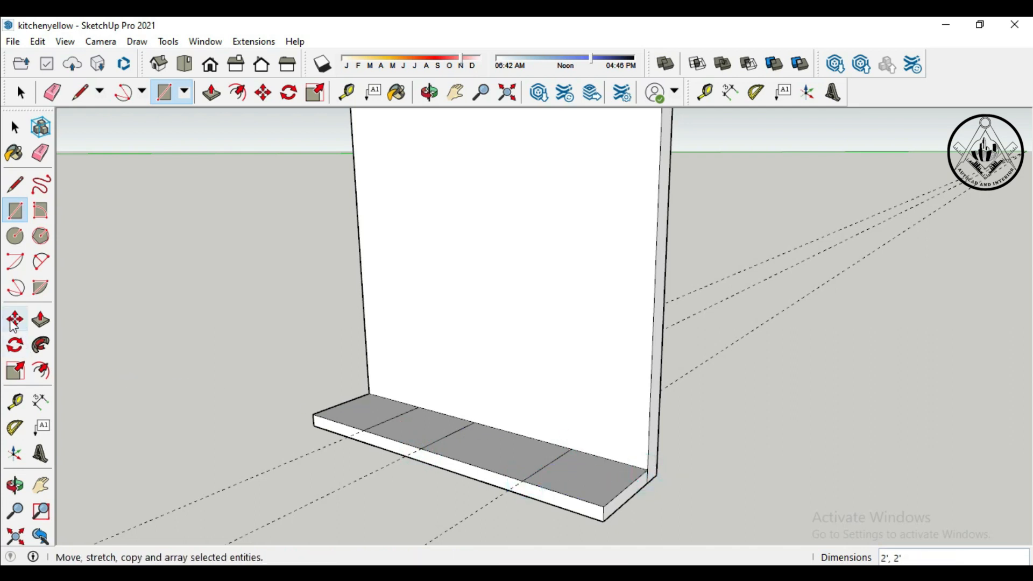
click(41, 320)
click(362, 410)
text(30)
click(397, 429)
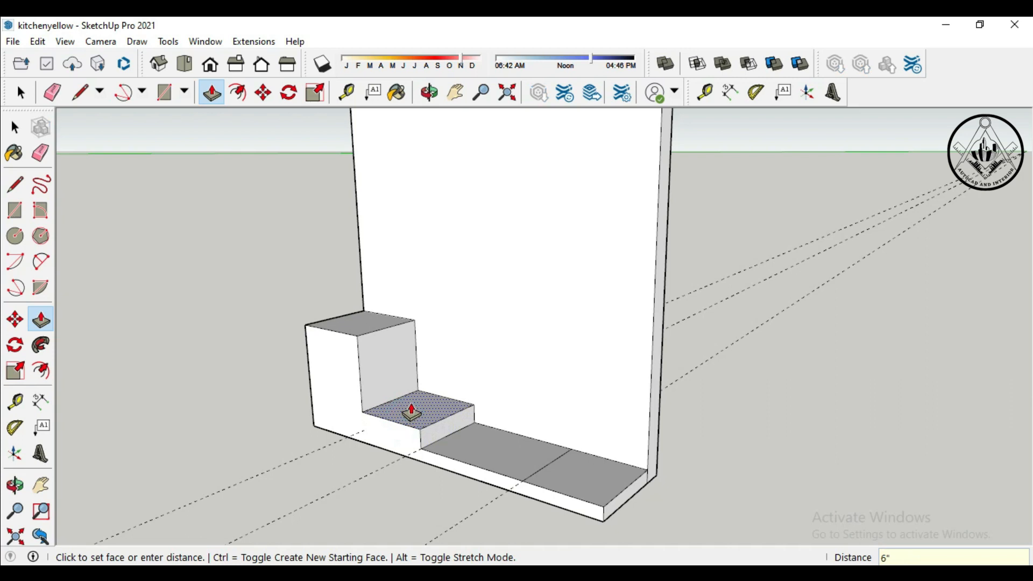
text(30)
key(Return)
click(480, 441)
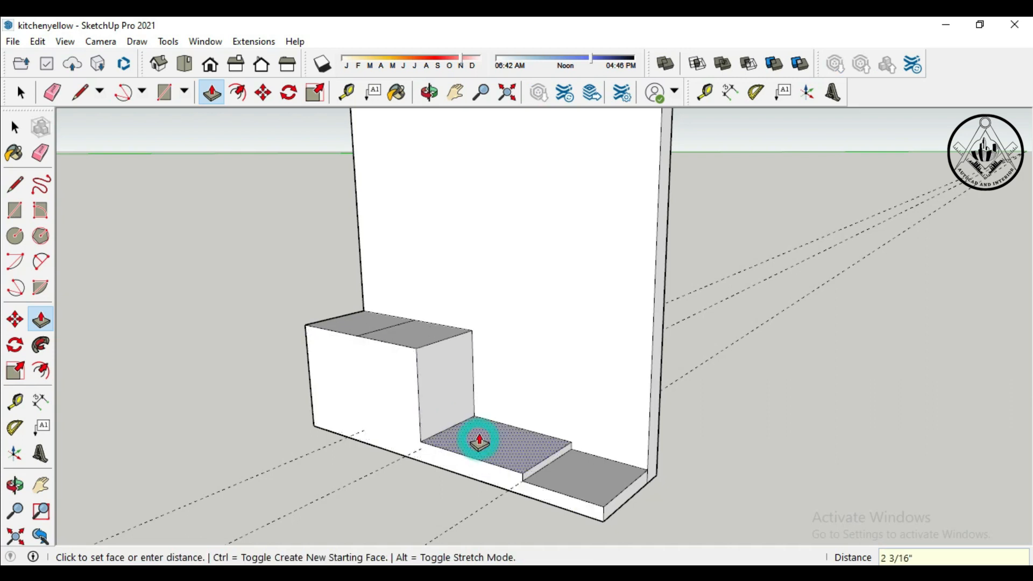
key(Return)
Step: Draw a 7' plinth line along the raised block's front face and Push/Pull the fourth slab section up 30 inches
key(l)
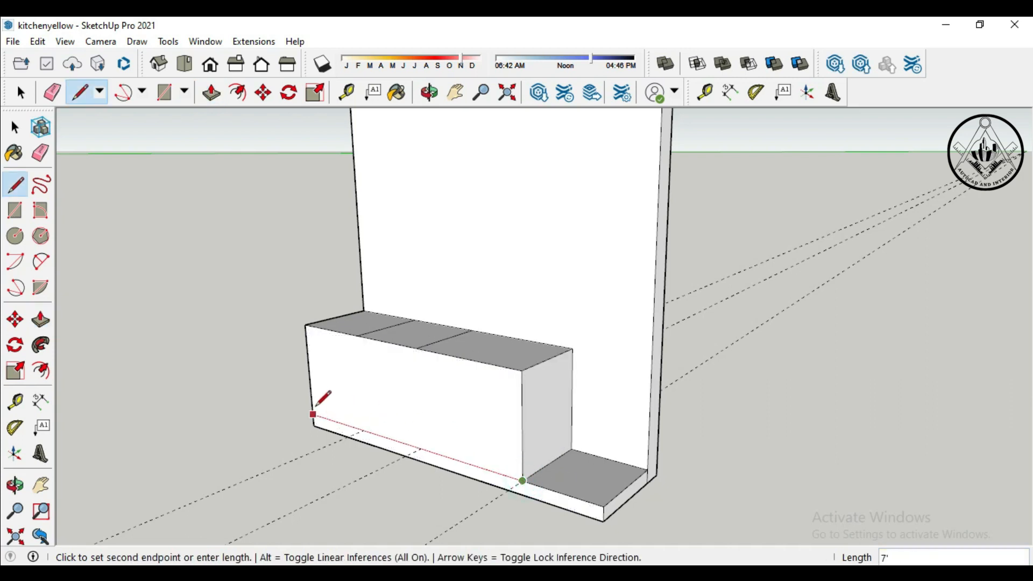
key(p)
click(576, 461)
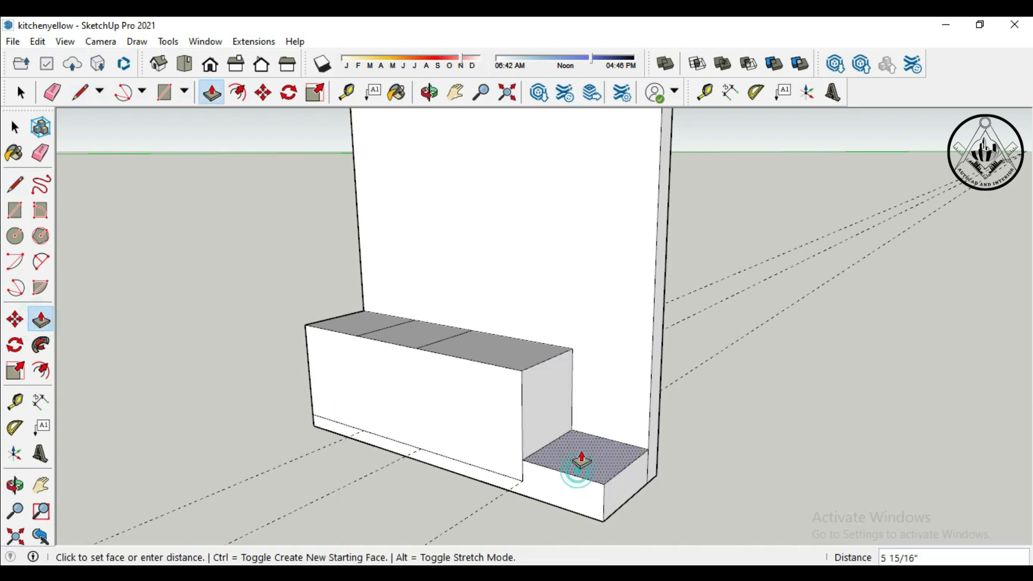
text(30)
key(Return)
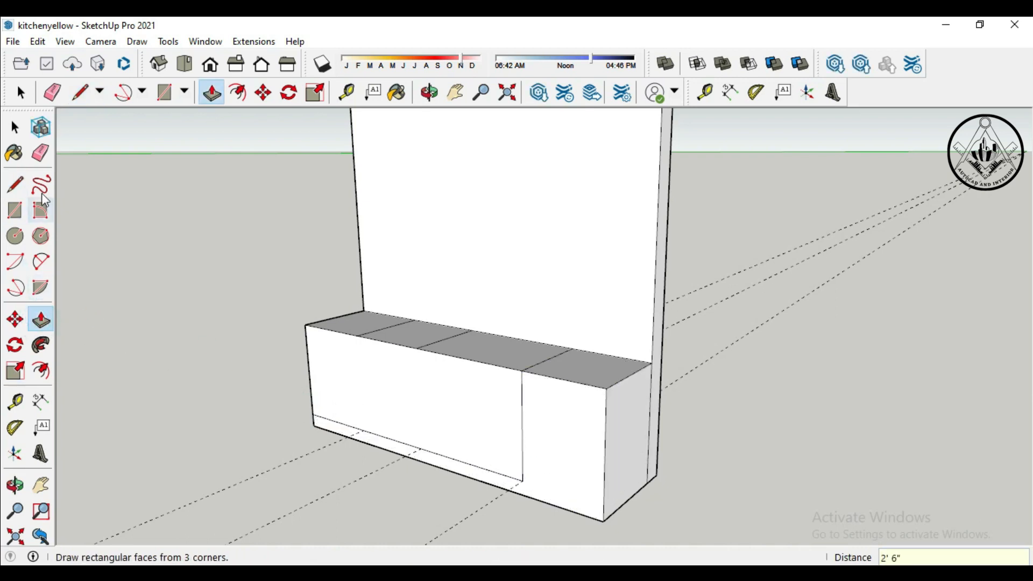
Step: Continue the plinth line across the fourth section's front and around the adjoining end face to the wall
click(79, 93)
click(523, 481)
click(603, 506)
click(647, 470)
click(603, 506)
scroll(720, 508, down, 3)
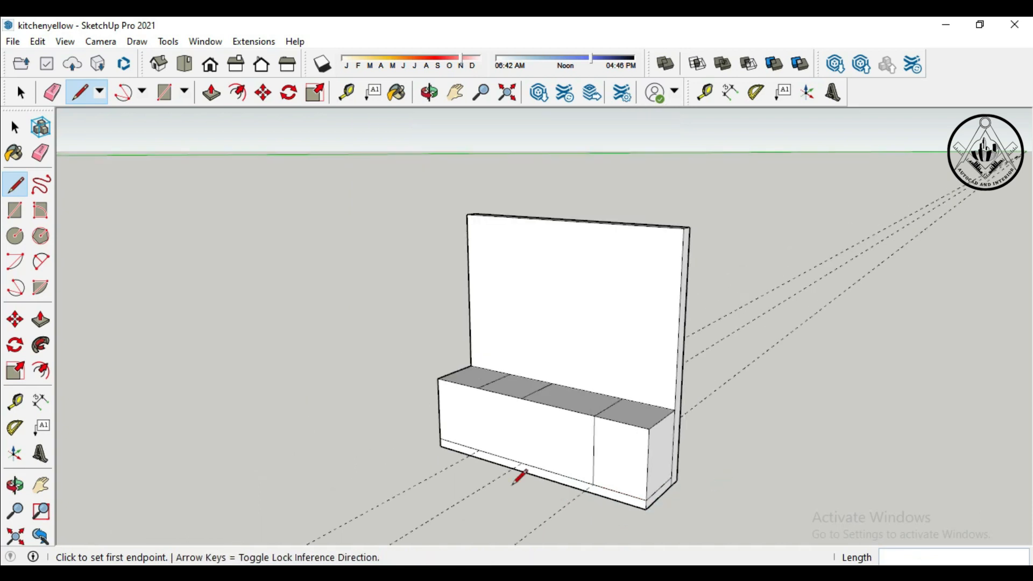
Step: Draw two vertical 2' 6" divider lines on the cabinet front, from the top section lines down to the plinth line
click(521, 384)
click(521, 463)
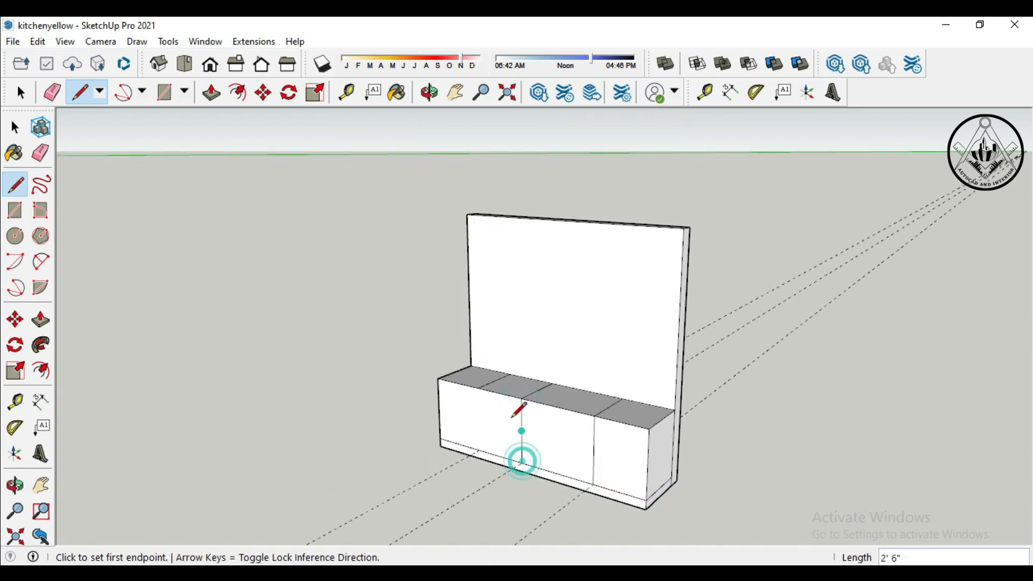
click(479, 388)
click(479, 450)
Step: Draw the plinth line across the cabinet's opposite end face from the front corner to the wall
scroll(396, 420, down, 2)
middle_drag(396, 419, 804, 442)
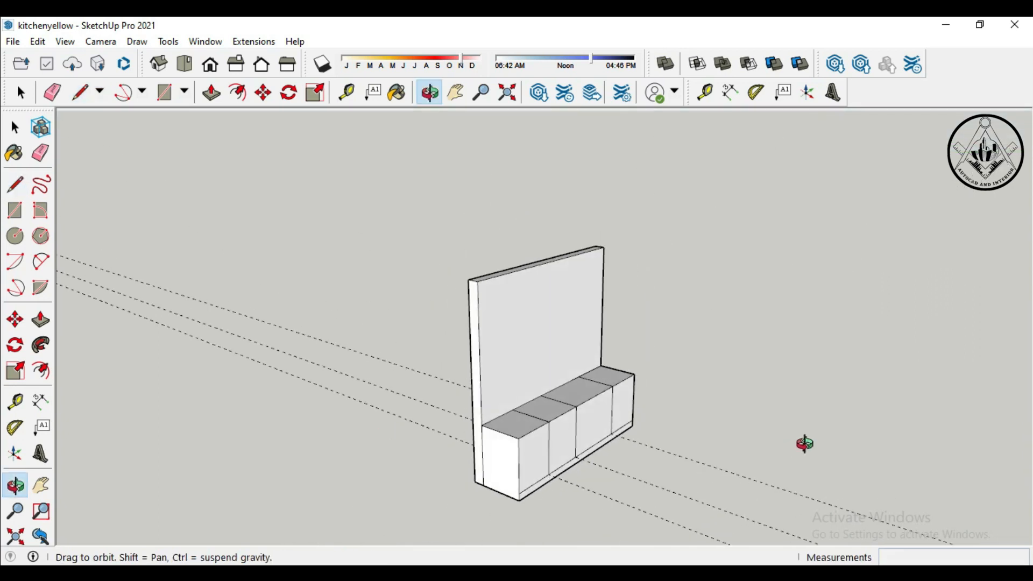
scroll(512, 477, up, 3)
click(523, 489)
click(446, 458)
scroll(426, 450, down, 2)
mouse_move(426, 450)
middle_down()
mouse_move(623, 461)
mouse_move(344, 452)
middle_up()
Step: Delete the guide lines running across the floor at the cabinet dividers
key(space)
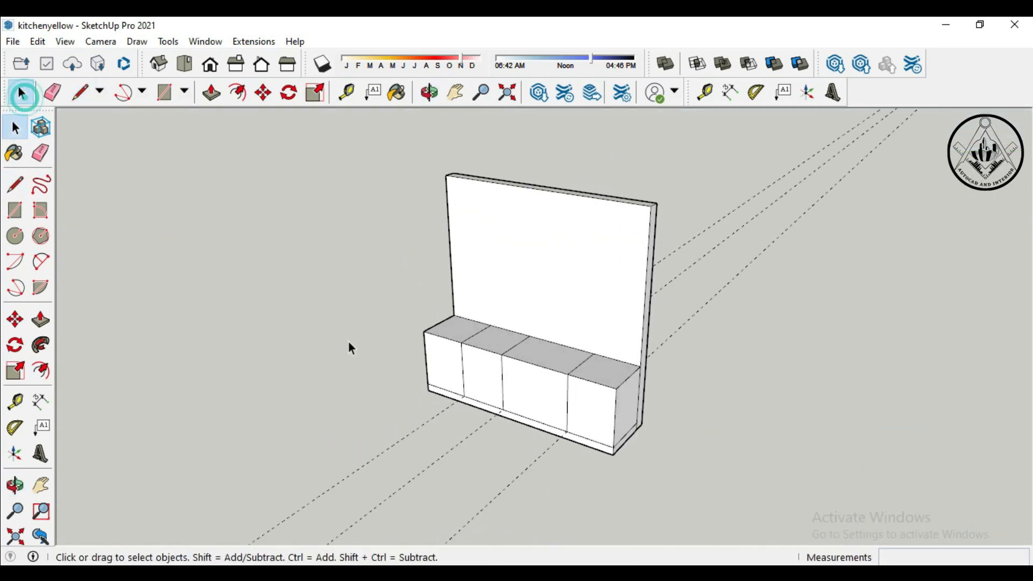
drag(492, 525, 315, 454)
key(Delete)
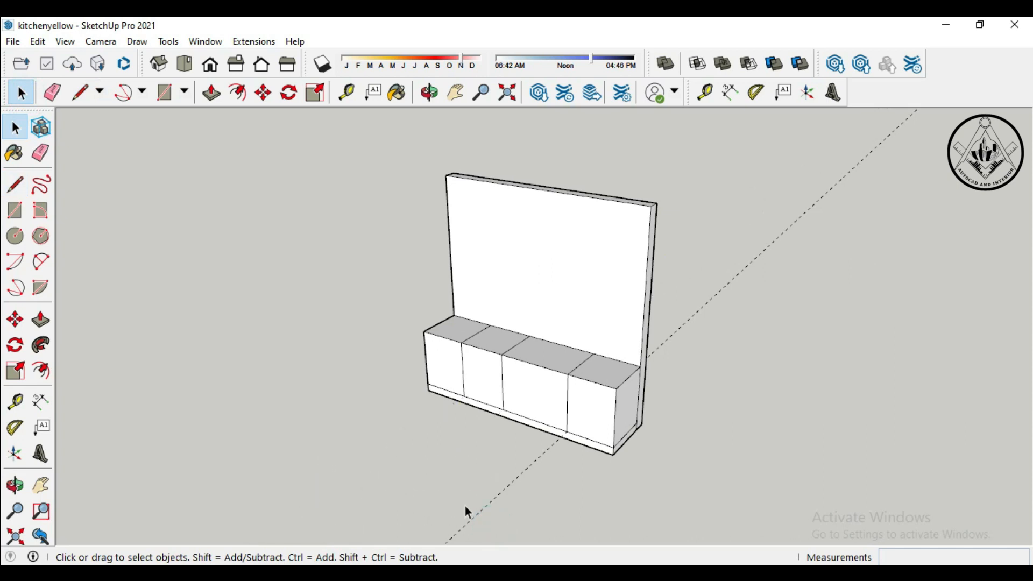
Step: Copy the corner edges at both ends of the cabinet top and paste them in front of the cabinet
scroll(611, 263, up, 3)
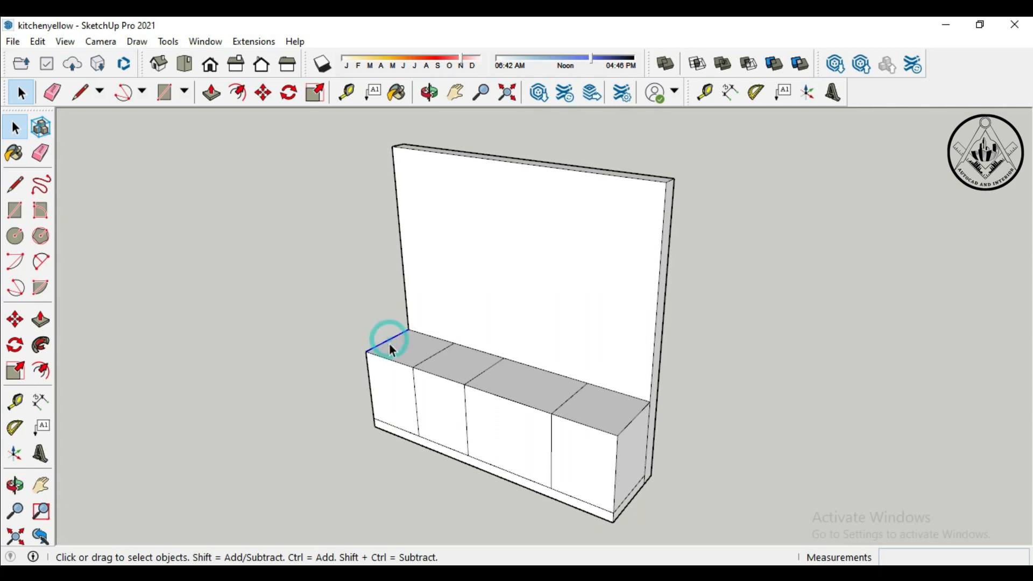
shift+click(389, 359)
key(ctrl+c)
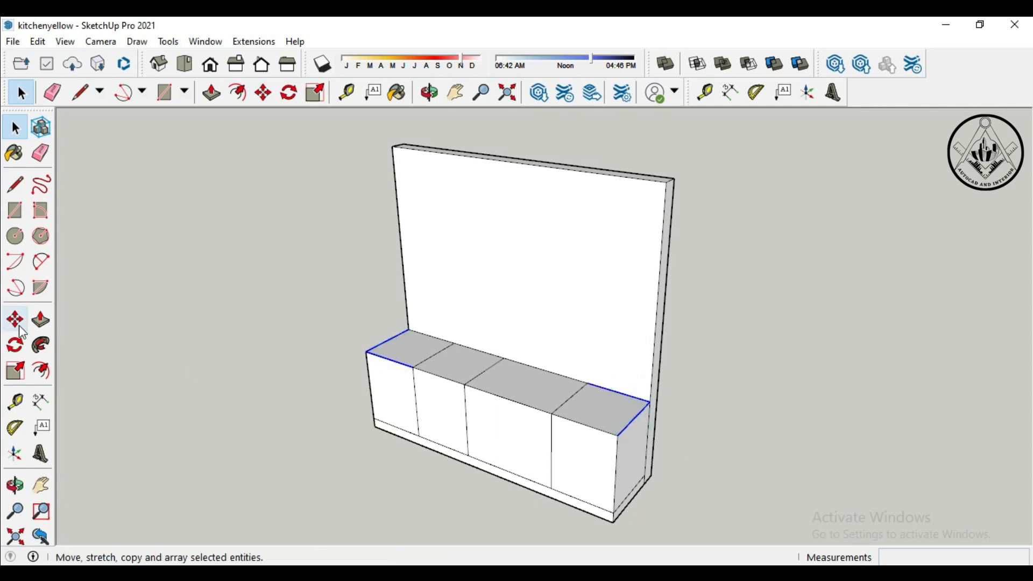
scroll(584, 283, down, 5)
key(ctrl+v)
click(383, 439)
Step: Draw a 9' by 2' rectangle between the pasted corner edges and Push/Pull it up 1 inch as a countertop slab
key(r)
click(382, 440)
click(560, 477)
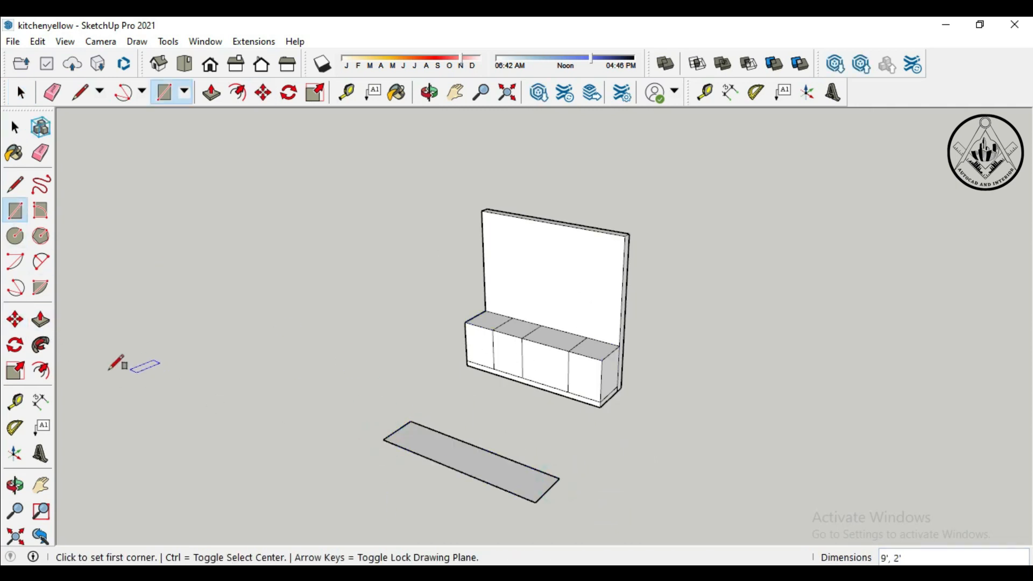
click(41, 320)
click(496, 471)
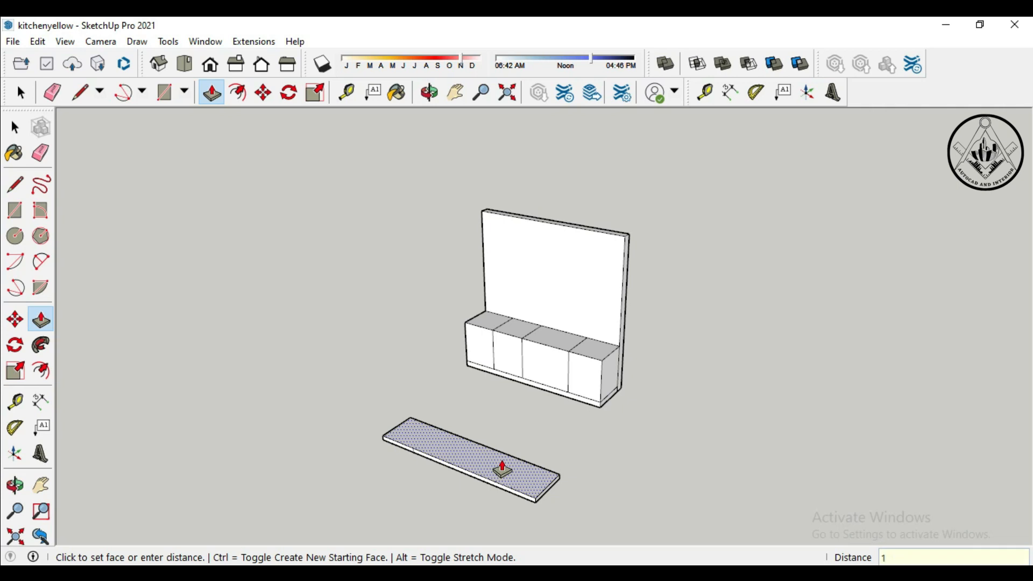
click(502, 469)
key(space)
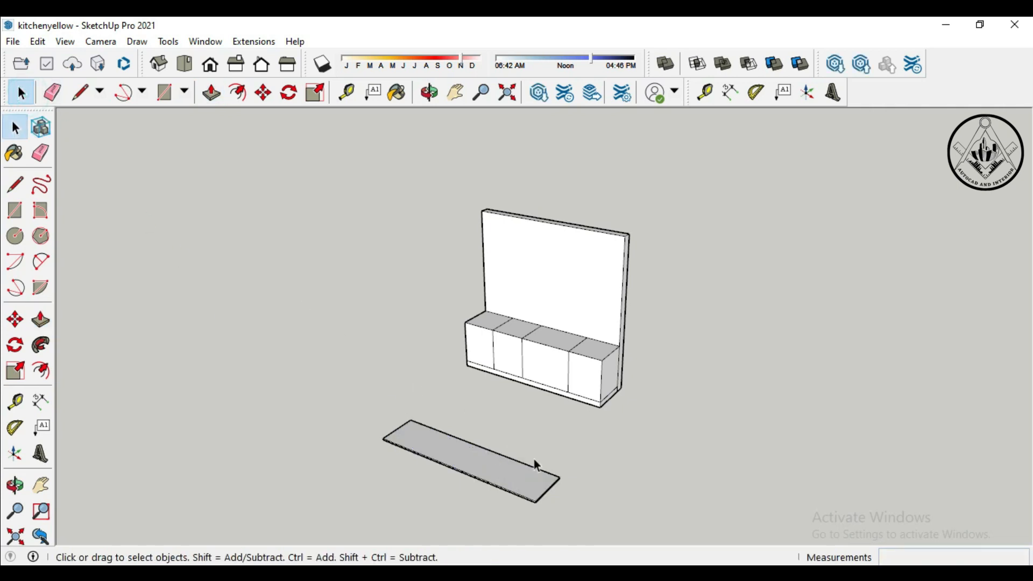
Step: Move the whole countertop slab by its lower front corner onto the matching top corner of the base cabinets
drag(353, 421, 353, 419)
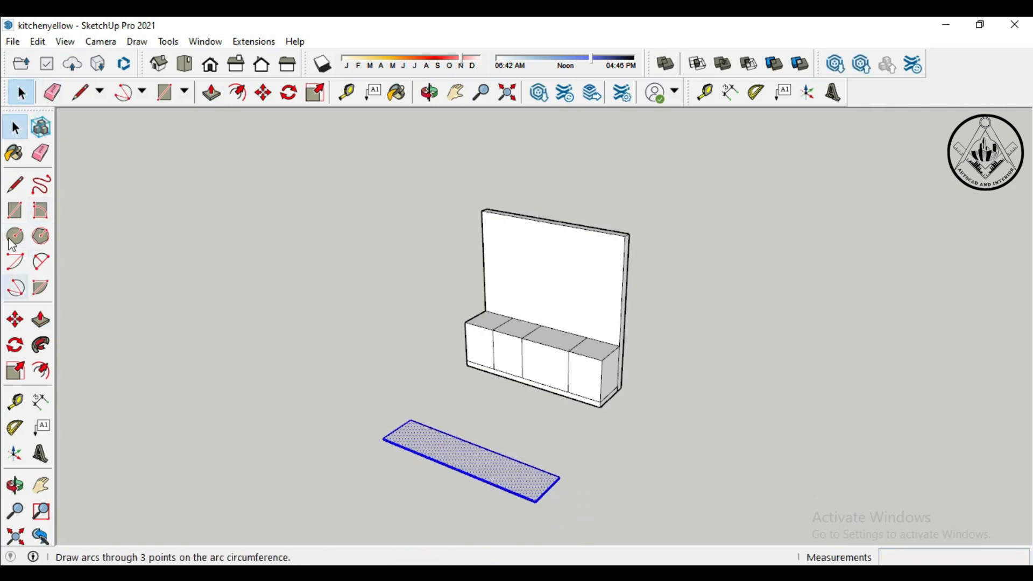
click(15, 319)
scroll(566, 516, up, 2)
scroll(543, 511, up, 3)
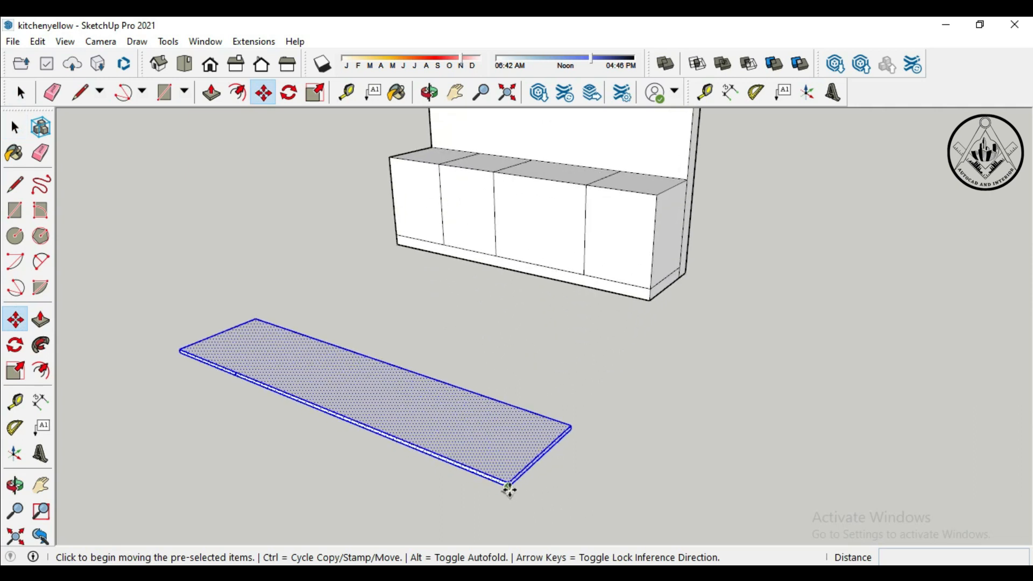
click(509, 487)
scroll(659, 166, up, 3)
click(653, 226)
scroll(624, 343, down, 1)
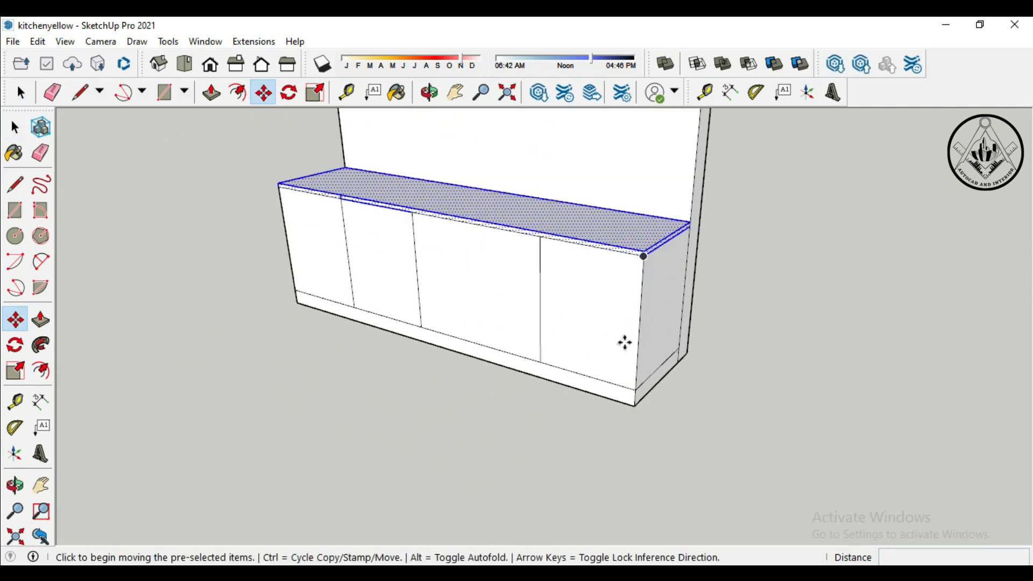
scroll(624, 342, down, 3)
scroll(675, 233, up, 2)
click(15, 127)
click(141, 221)
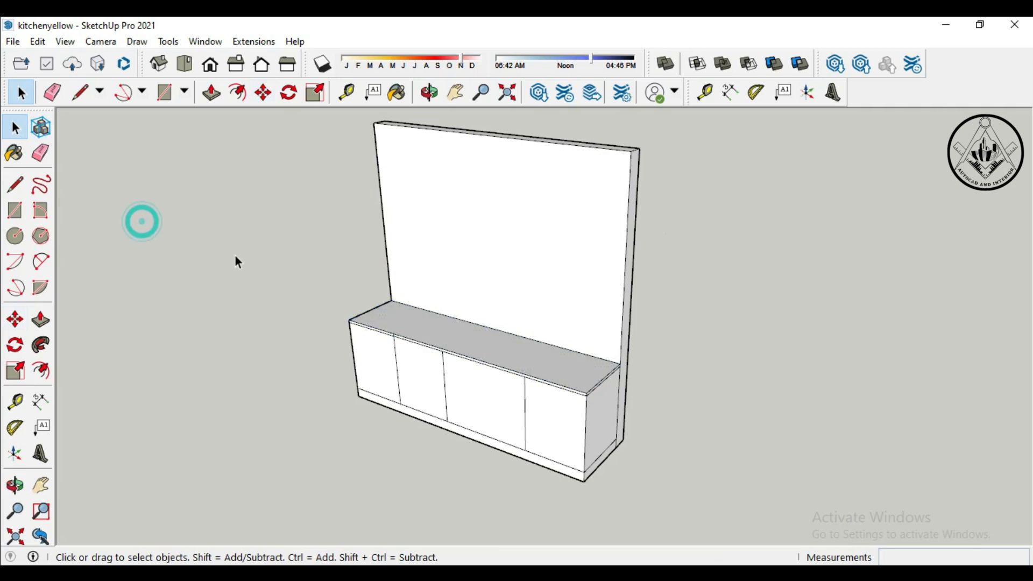
Step: Draw a line from the second cabinet divider up the countertop's front edge and across its top to the wall
scroll(430, 368, up, 3)
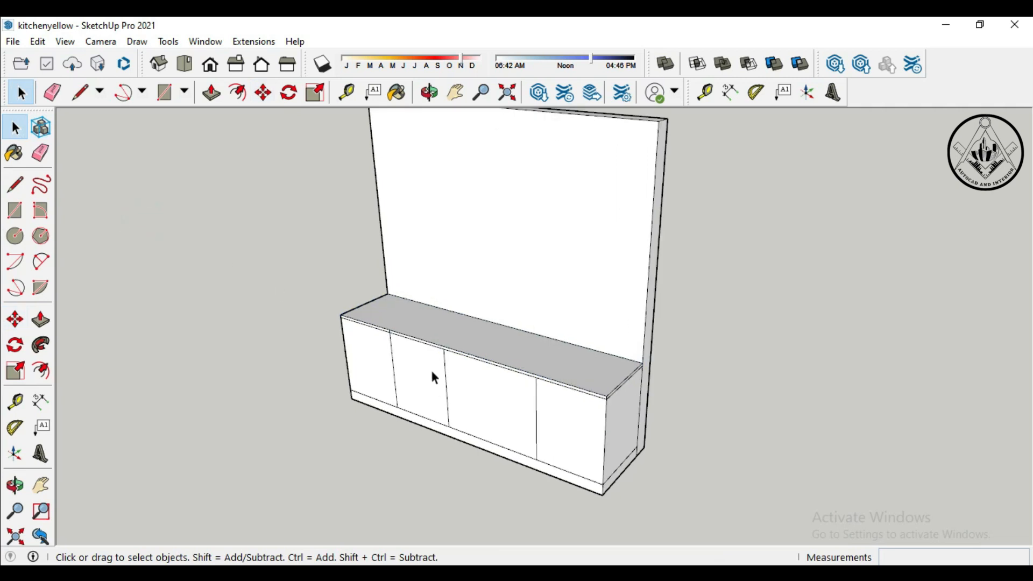
click(15, 184)
scroll(435, 325, up, 2)
click(455, 341)
scroll(453, 341, up, 3)
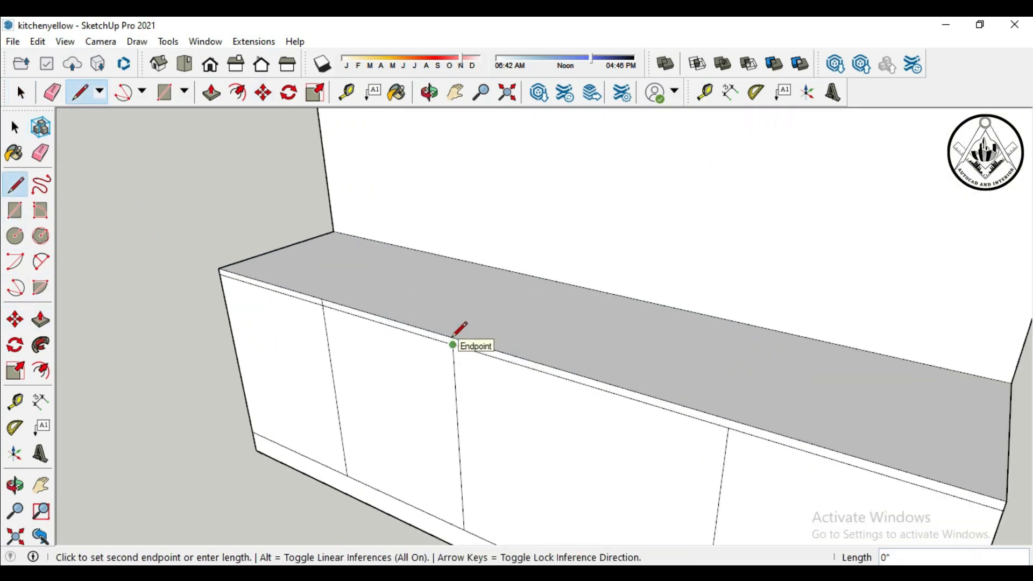
scroll(453, 338, up, 1)
click(454, 338)
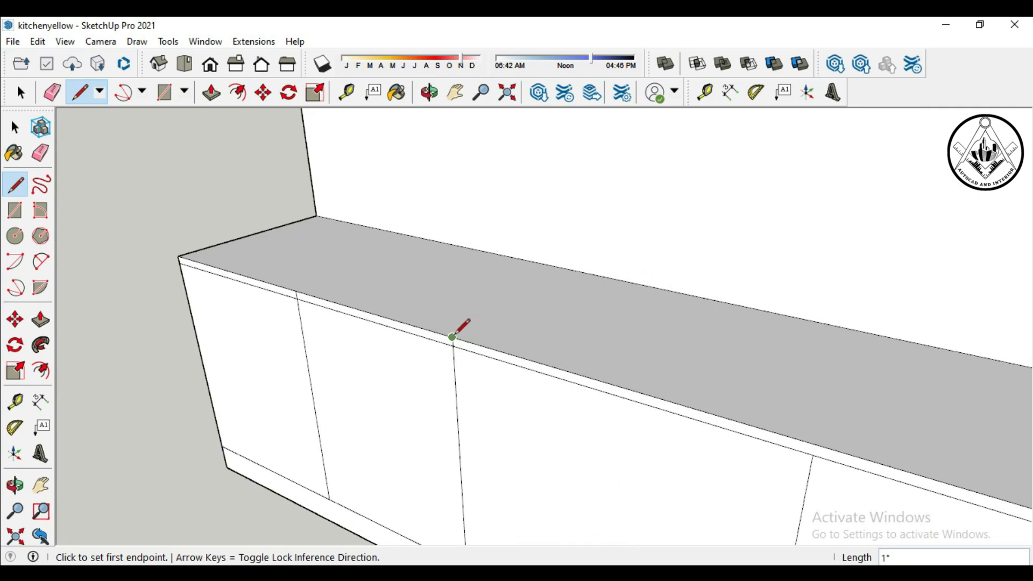
click(455, 332)
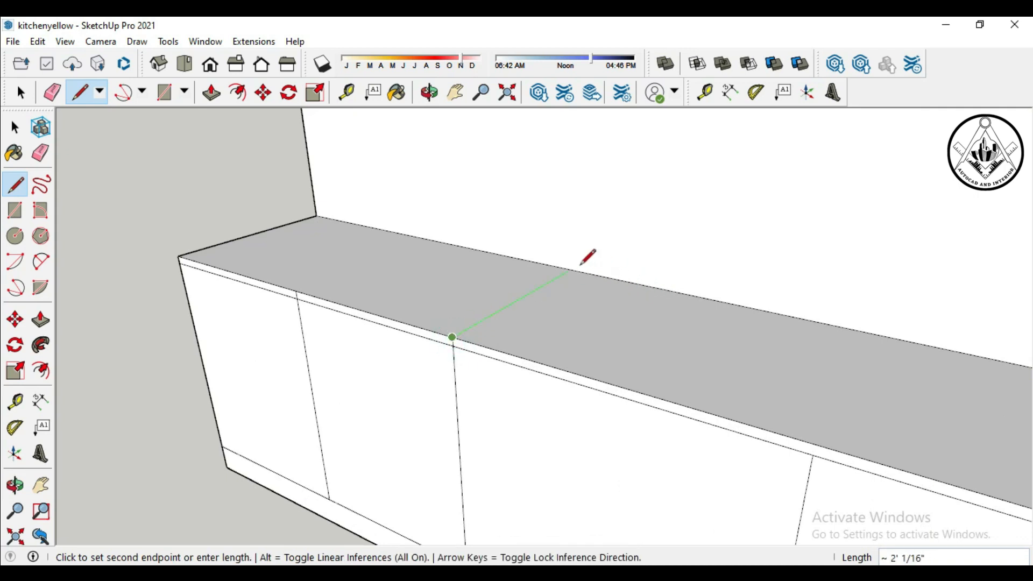
click(565, 268)
Step: Extend the third cabinet divider up the countertop's front edge and across its top to the wall
scroll(669, 314, down, 3)
scroll(697, 361, up, 2)
click(694, 380)
click(694, 371)
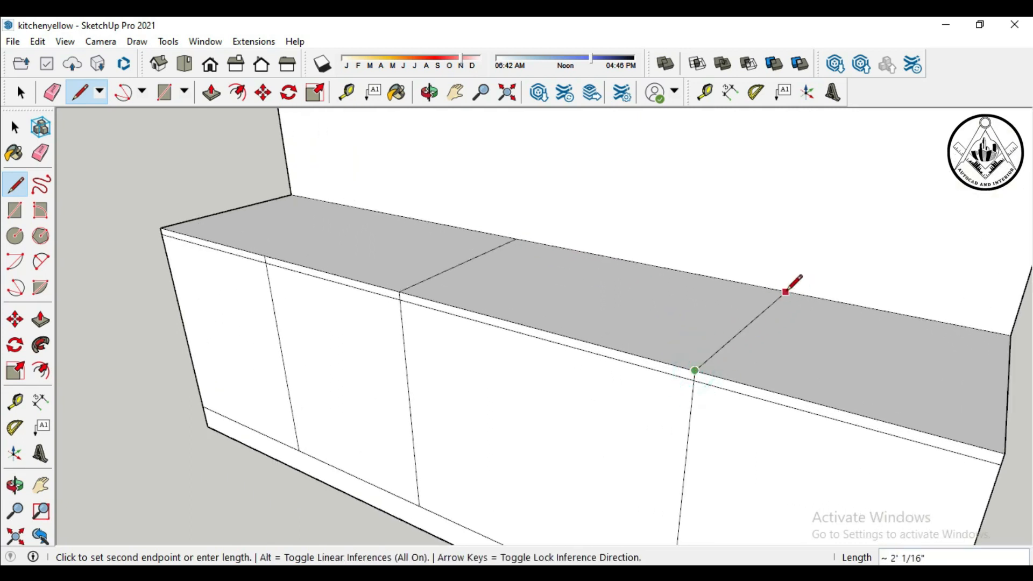
click(767, 289)
Step: Draw a line across the countertop from the first cabinet divider to the wall, completing its four sections
scroll(669, 297, down, 2)
scroll(667, 300, down, 2)
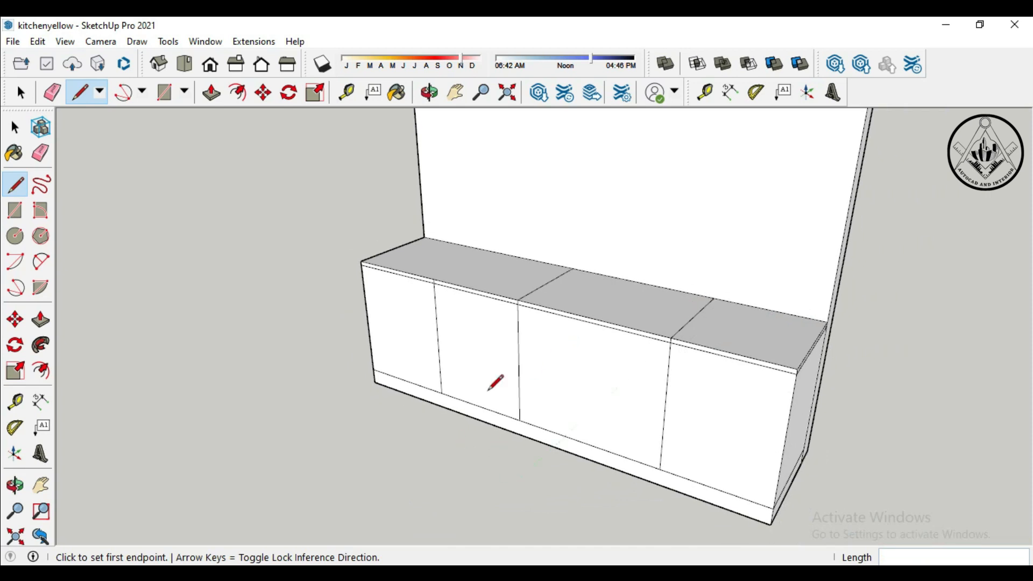
scroll(429, 256, up, 3)
click(448, 293)
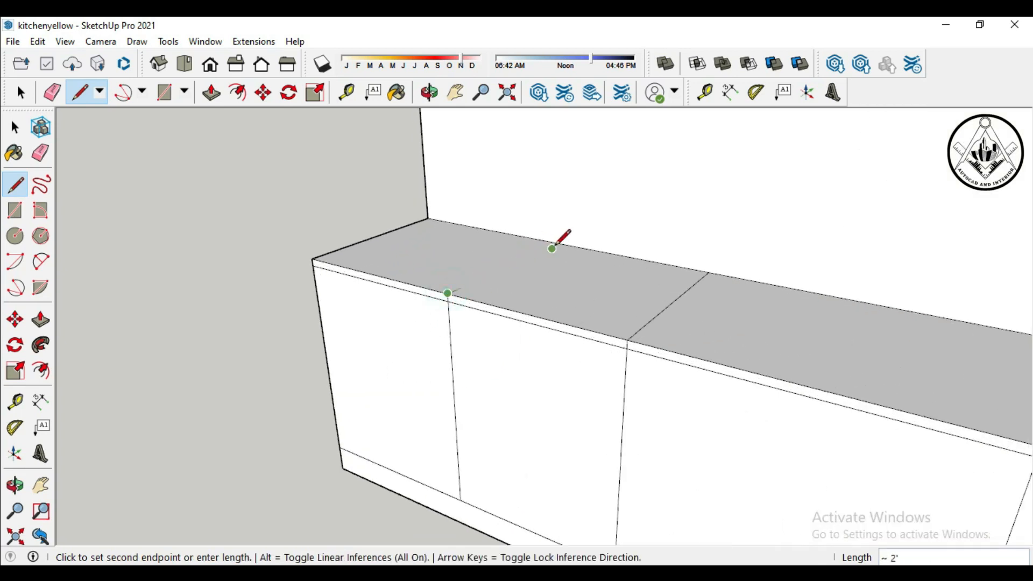
click(551, 242)
scroll(556, 237, down, 3)
click(21, 93)
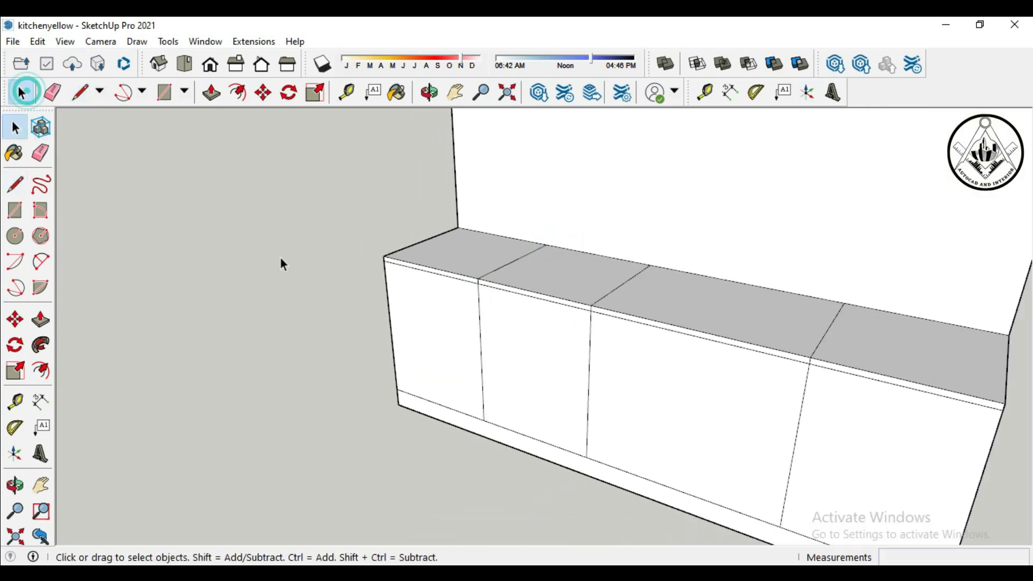
scroll(388, 387, down, 2)
scroll(398, 409, down, 1)
scroll(538, 317, up, 2)
Step: Place two horizontal guides on the wall, one 2' above the countertop and another 2' above the first guide
key(t)
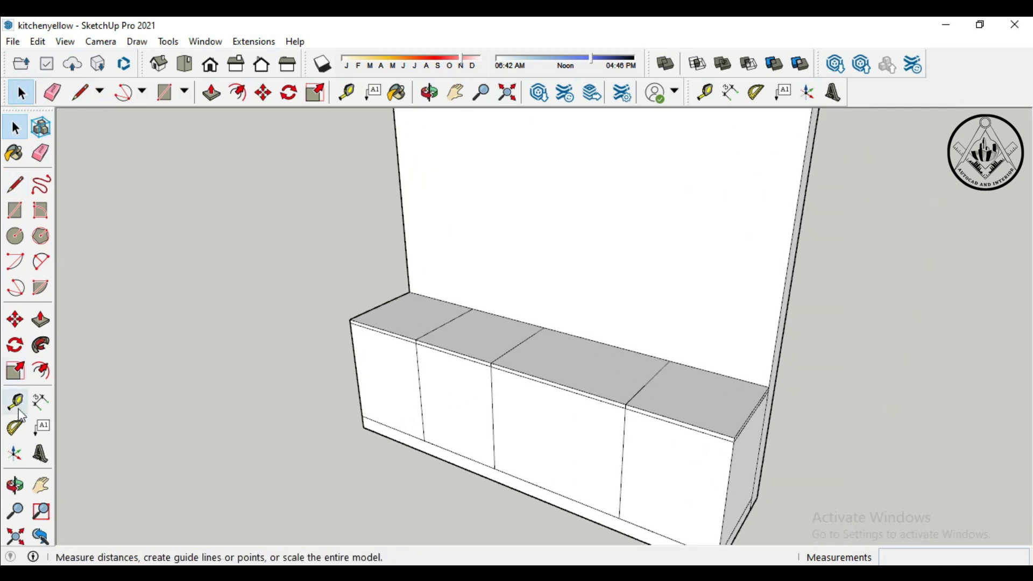
click(650, 356)
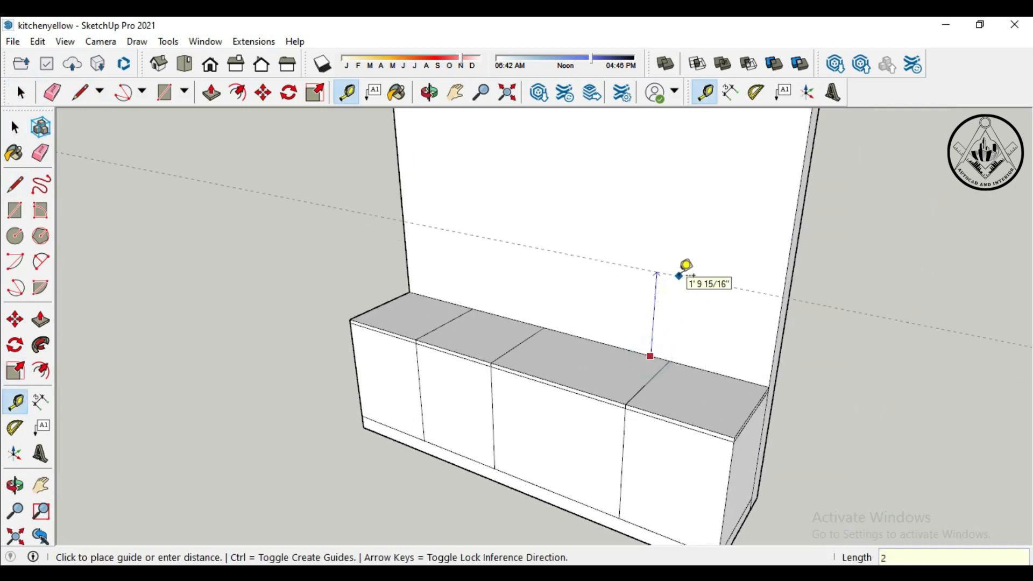
text(2)
key(Return)
click(688, 269)
text(2')
key(Return)
scroll(562, 299, down, 3)
scroll(581, 297, up, 1)
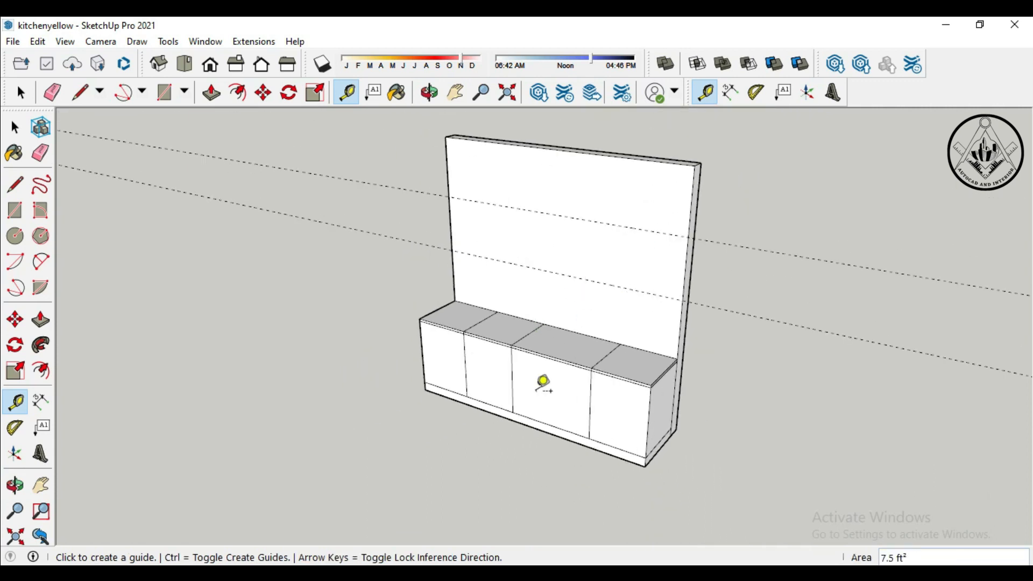
Step: Place a guide parallel to the dividing line at the second cabinet divider, inside the widest countertop section
click(41, 370)
scroll(573, 344, up, 4)
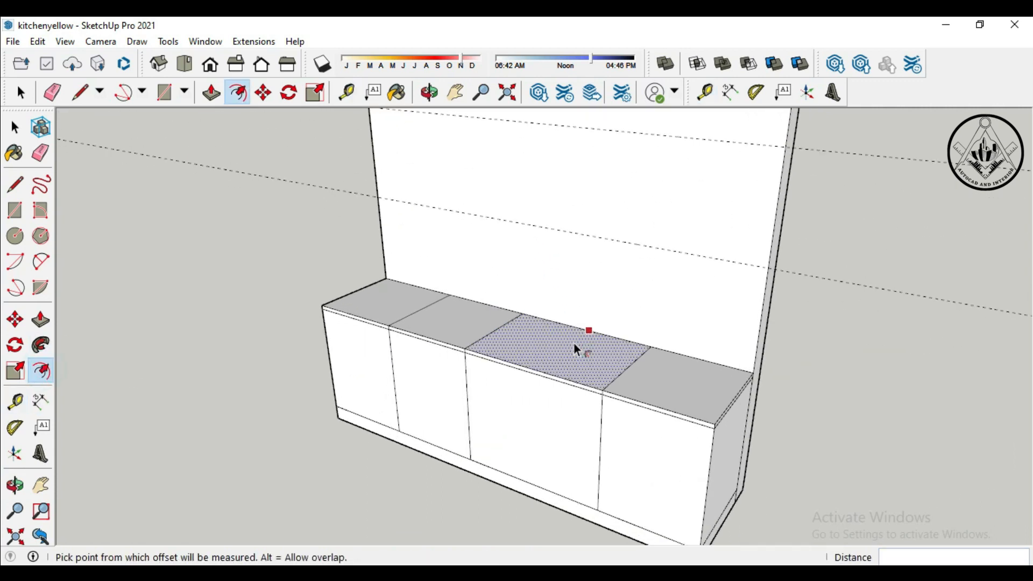
click(15, 401)
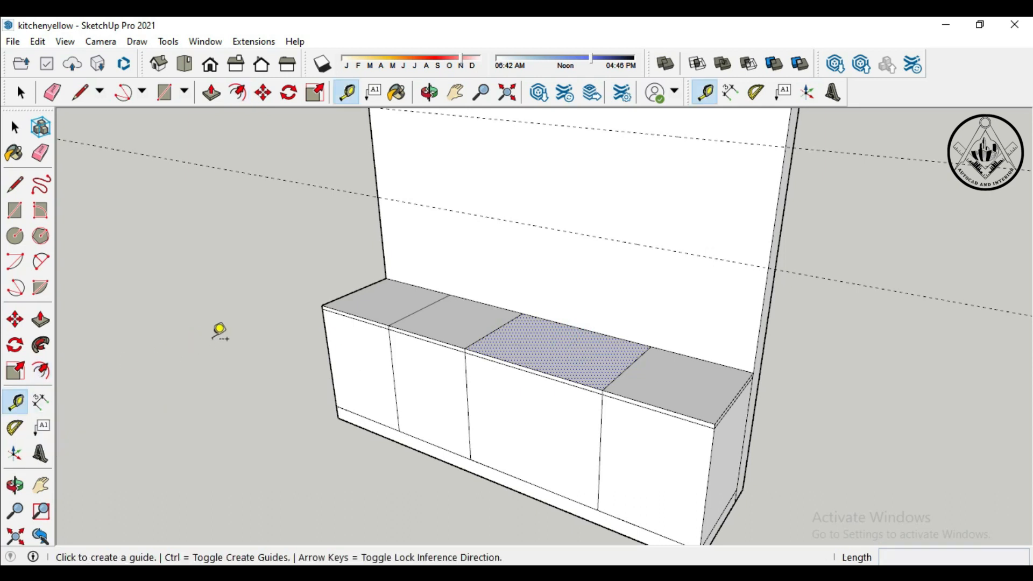
click(495, 329)
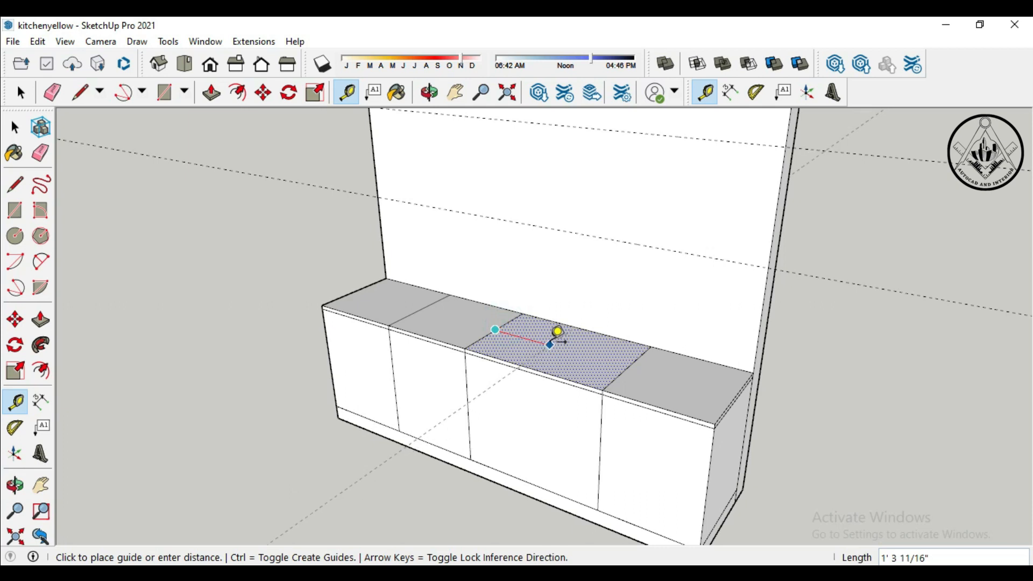
scroll(557, 337, up, 1)
key(Return)
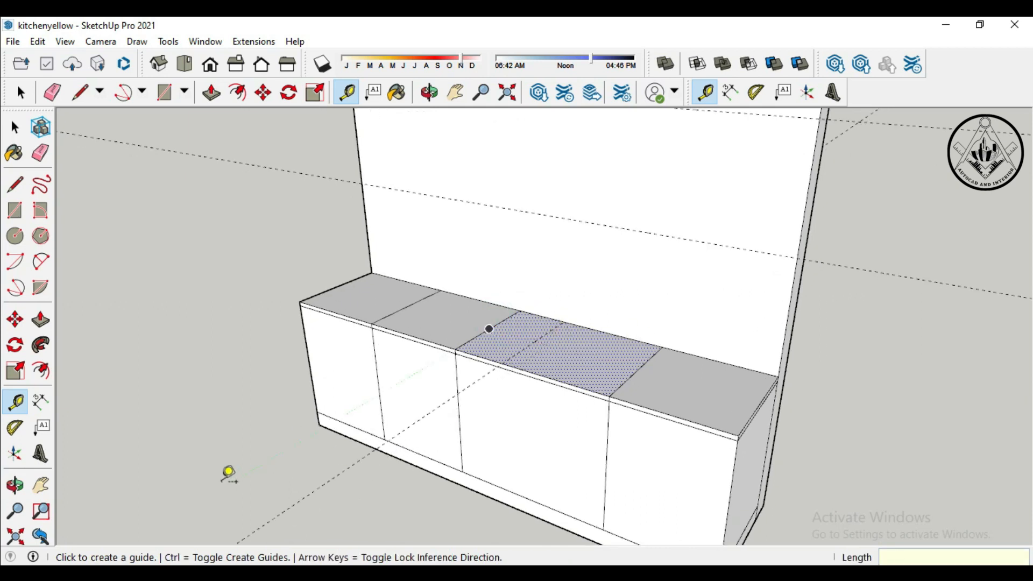
Step: Place a guide on the countertop 6" beyond the third dividing line, inside the right-end section
click(21, 92)
click(151, 256)
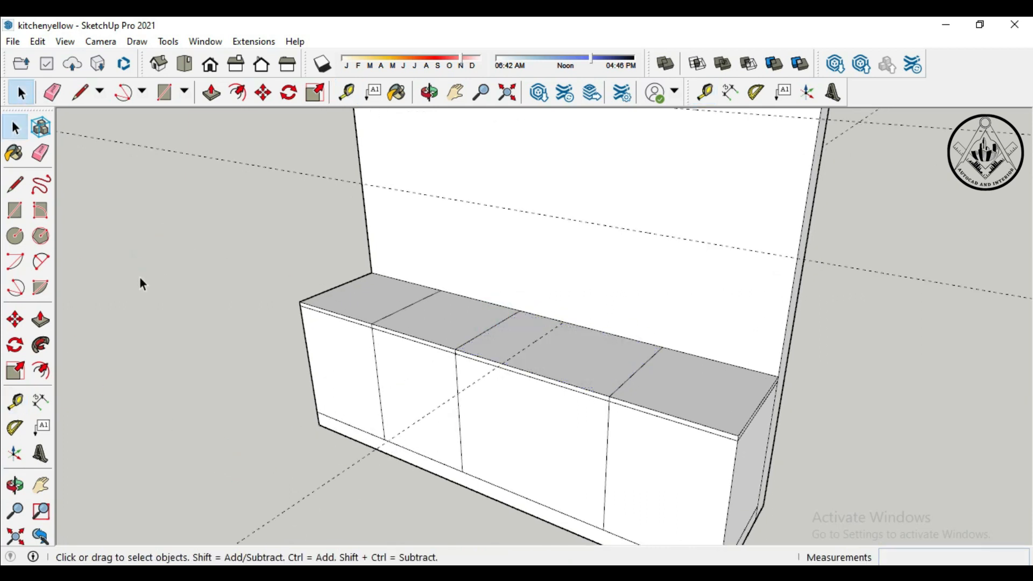
click(18, 408)
click(651, 357)
text(6)
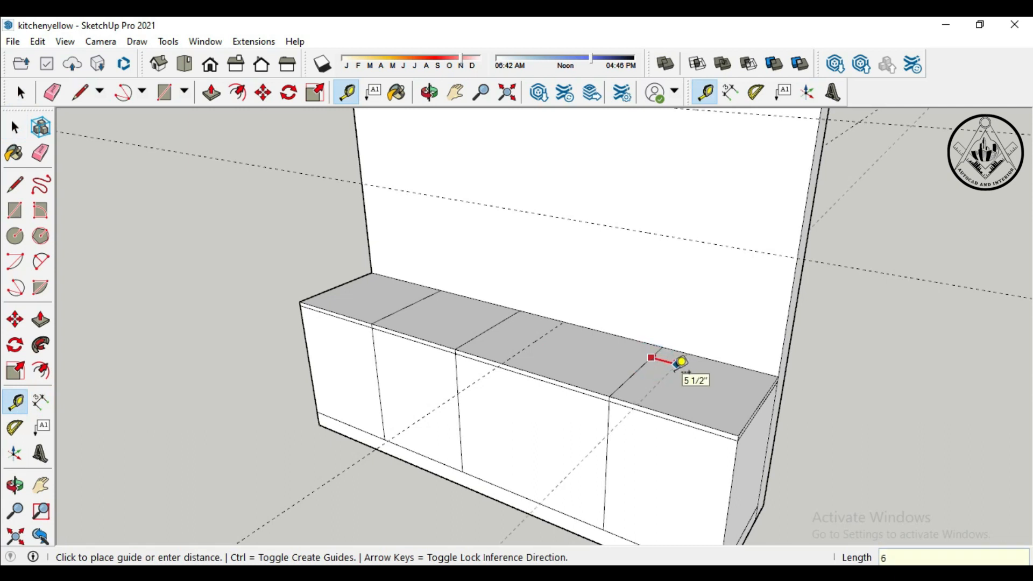
key(Return)
Step: Draw a rectangle on the countertop between the two guides, about 2' 5 7/8" by 2', spanning its full depth
click(15, 210)
click(504, 364)
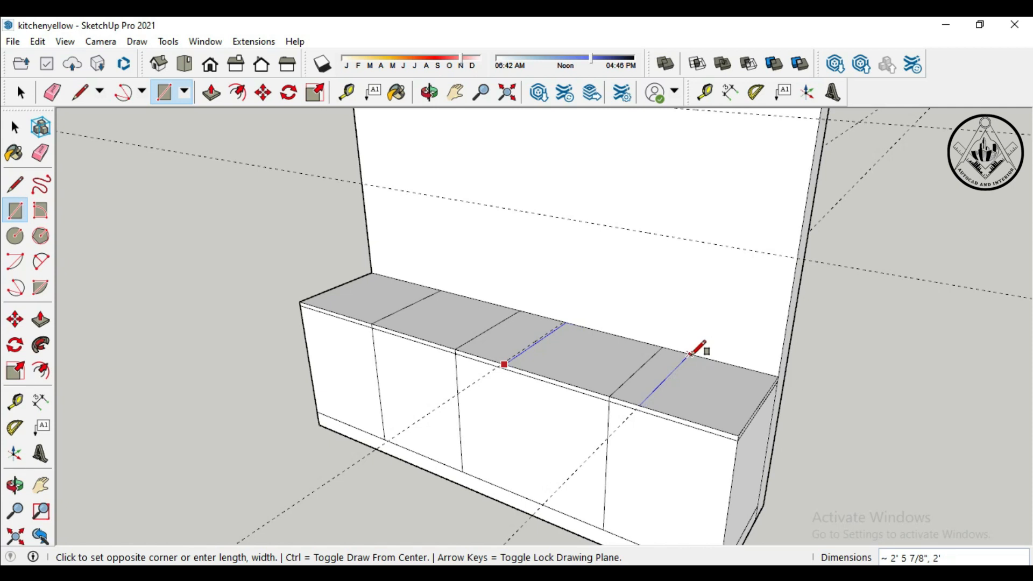
click(692, 354)
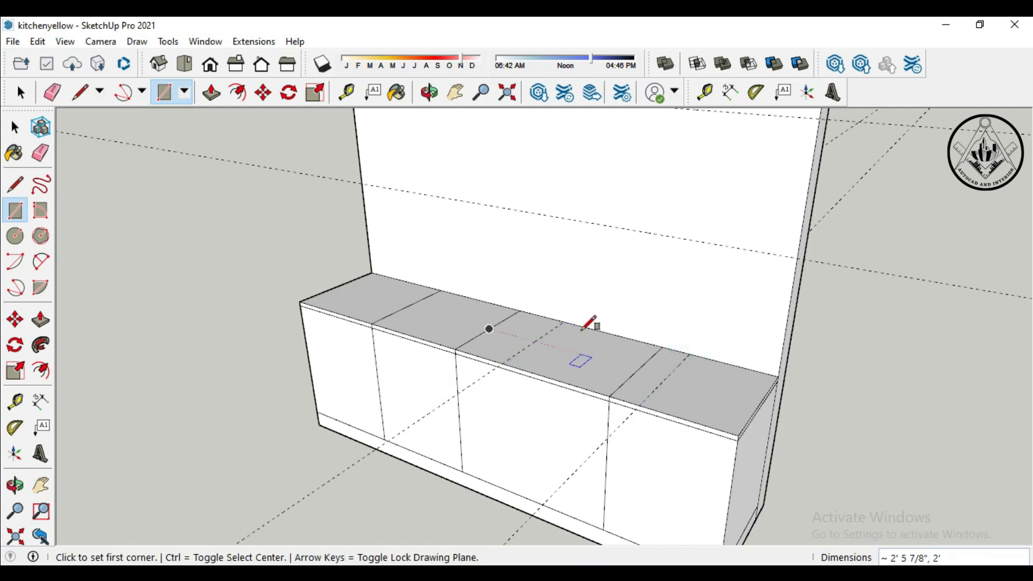
click(564, 322)
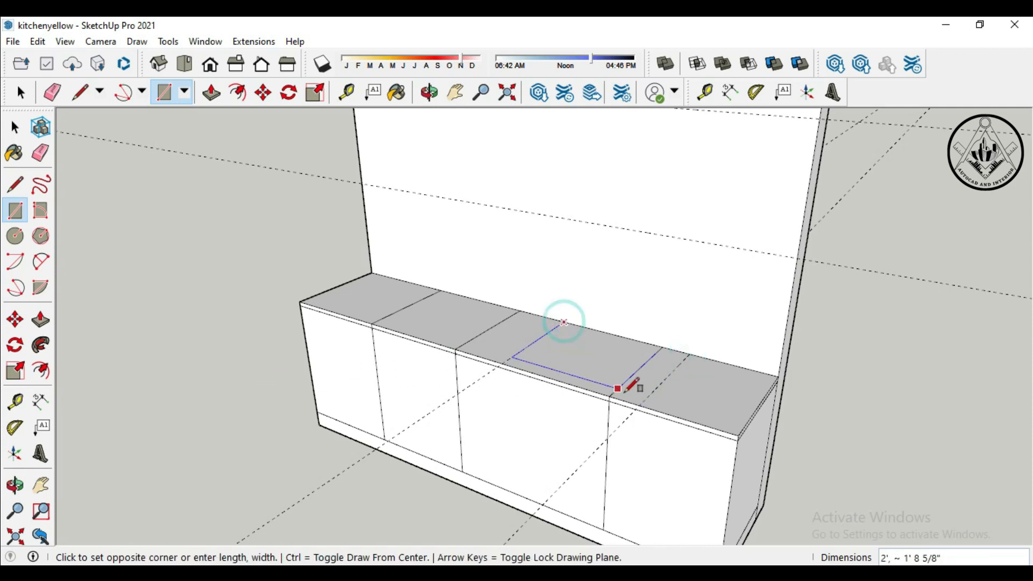
scroll(648, 398, up, 2)
click(653, 396)
scroll(546, 369, down, 4)
Step: Erase both countertop guides and the third dividing line that crosses the new rectangle
click(26, 94)
click(52, 92)
click(321, 473)
click(460, 508)
Step: Offset the outline of the countertop rectangle 2" inward
scroll(597, 366, up, 3)
scroll(595, 365, up, 2)
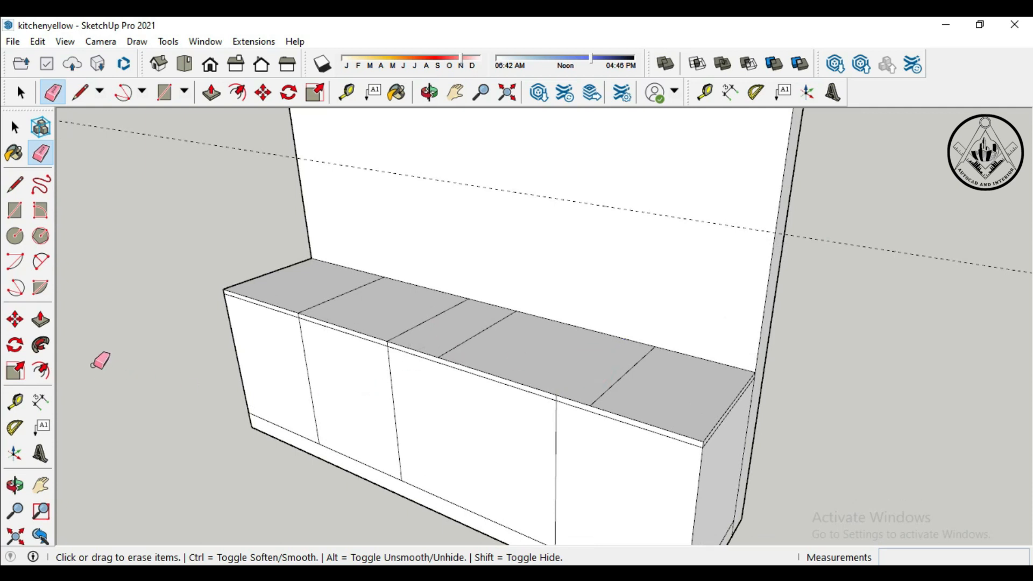
click(41, 371)
click(486, 334)
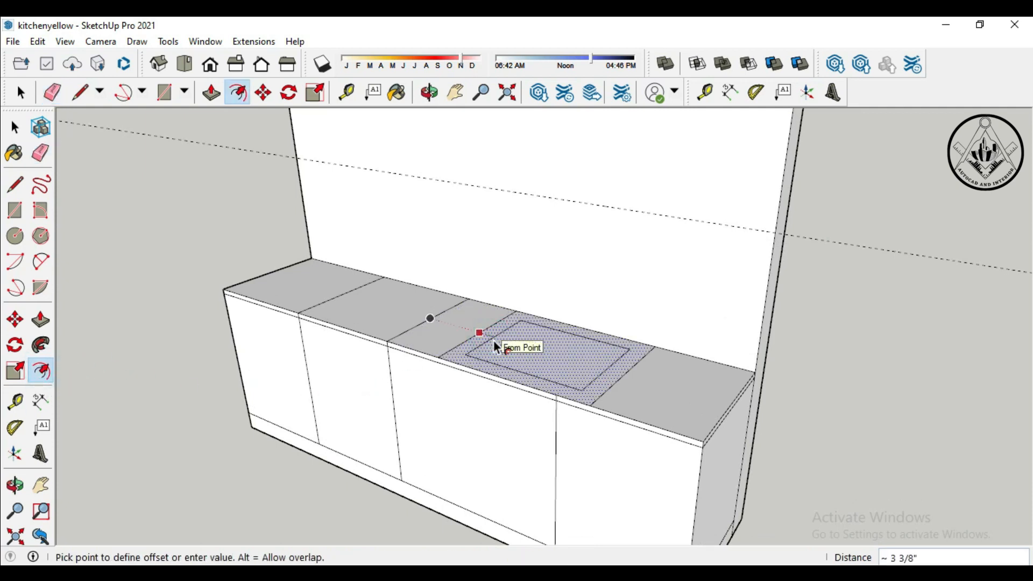
text(2)
key(Return)
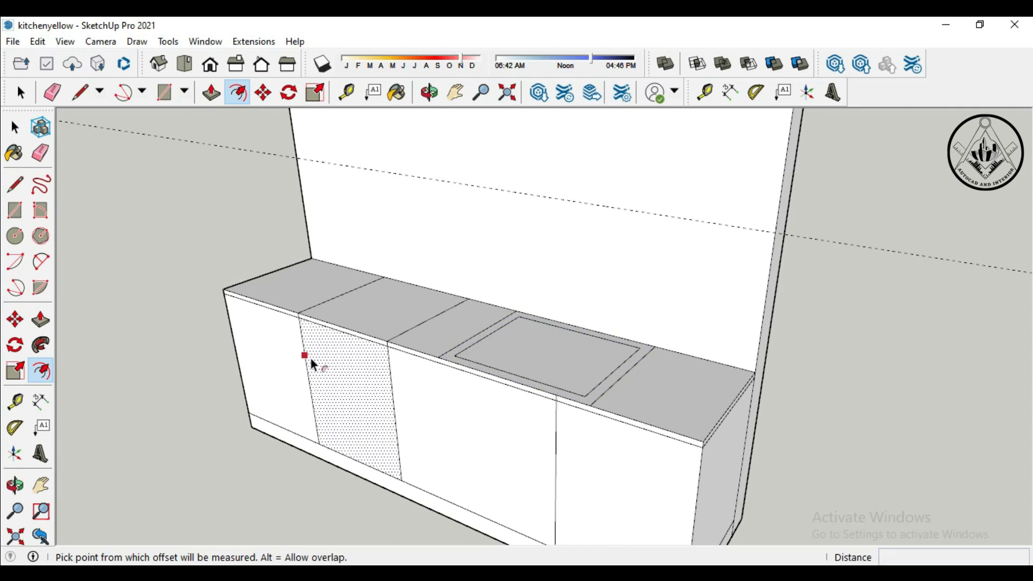
Step: Erase the first two cabinet dividing lines across the countertop surface and their short segments on its front edge
click(41, 152)
click(425, 323)
click(342, 296)
scroll(323, 306, up, 3)
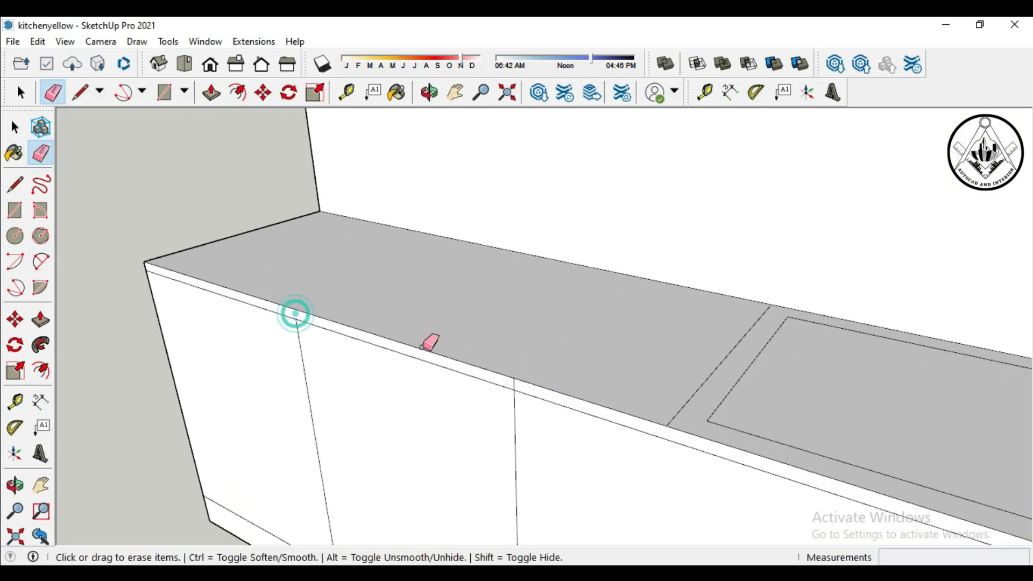
click(514, 385)
Step: Erase all four edges of the inner offset outline on the countertop rectangle
scroll(385, 317, down, 4)
scroll(705, 431, up, 3)
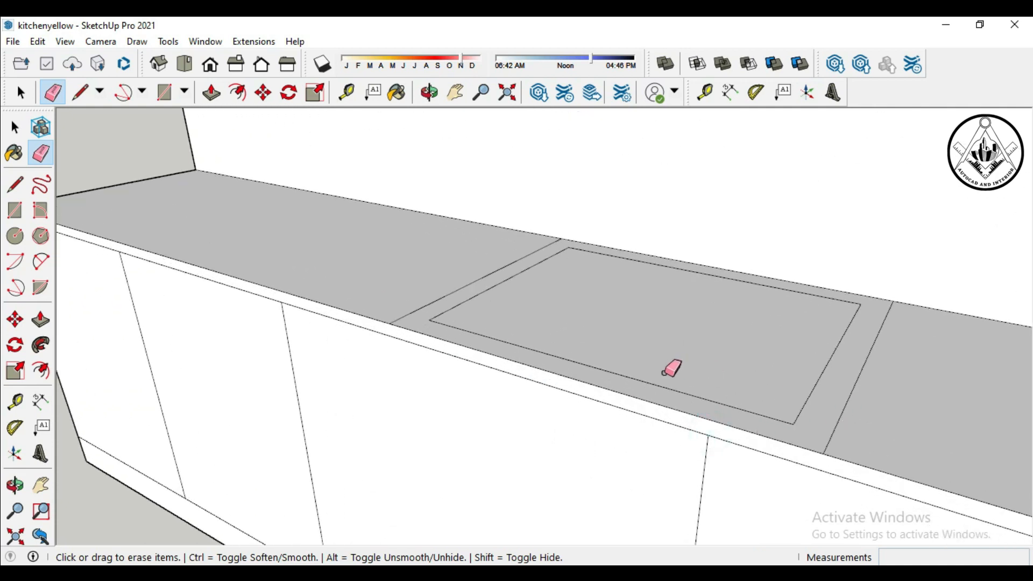
scroll(675, 369, down, 4)
scroll(554, 357, up, 3)
click(563, 366)
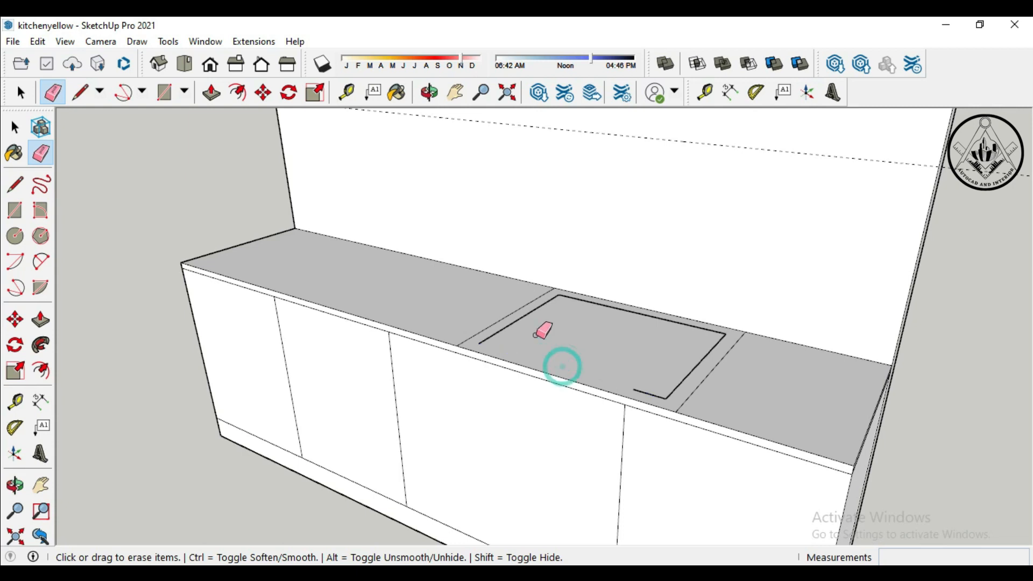
click(511, 324)
click(628, 310)
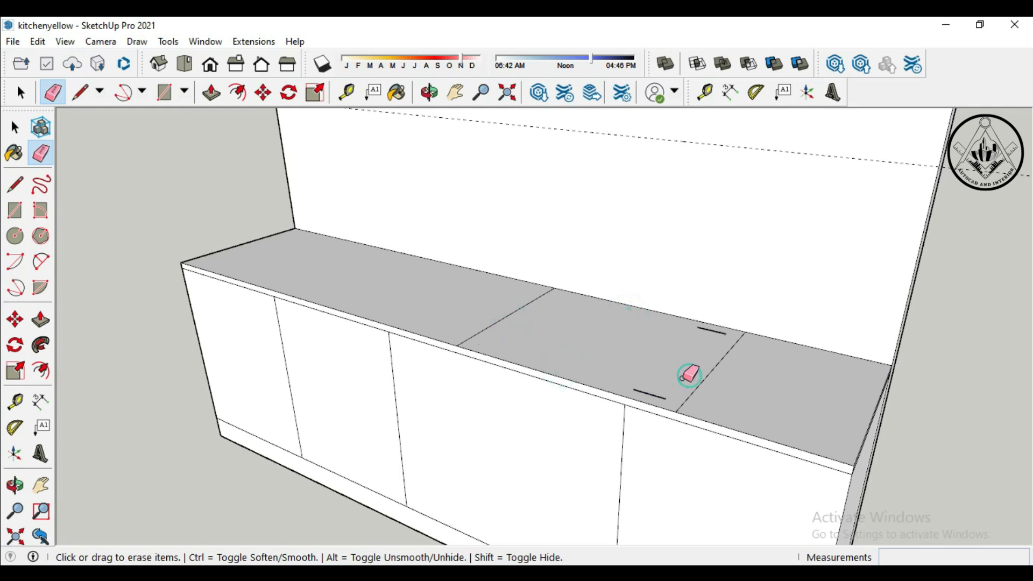
Step: Offset the countertop rectangle inward with a narrow margin and erase the two outer side lines beside the inset outline
click(41, 370)
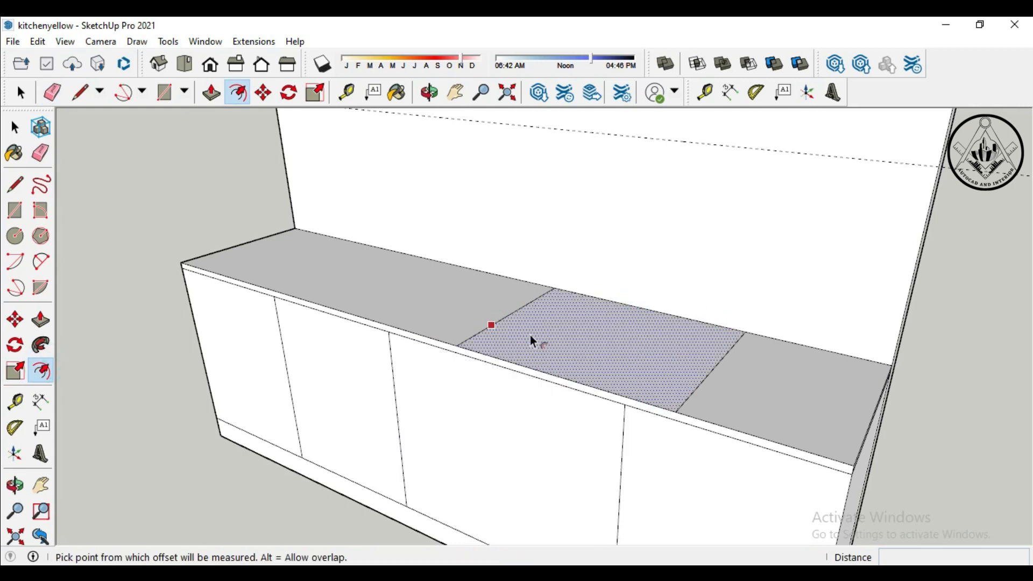
click(538, 336)
key(Return)
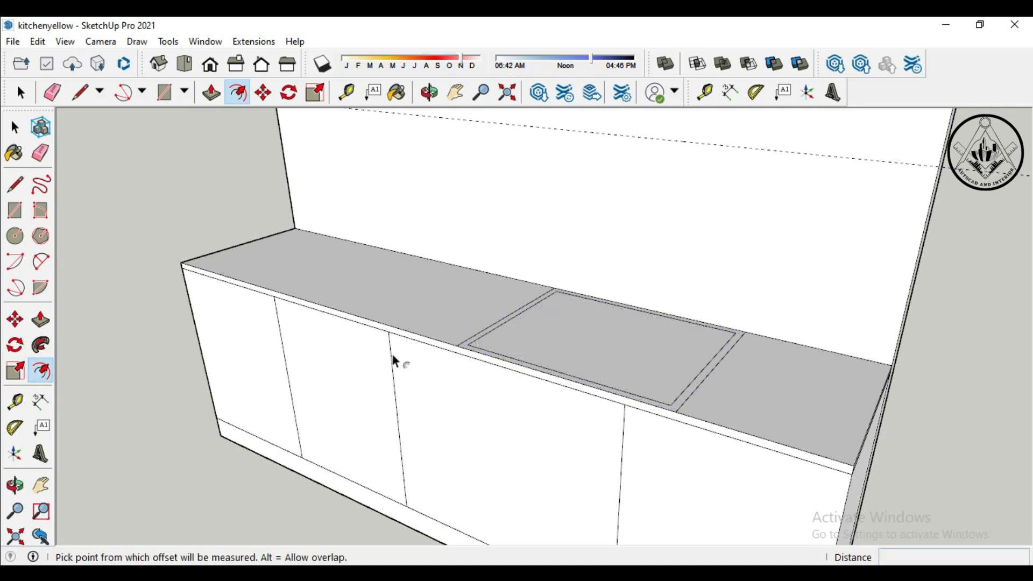
click(41, 153)
scroll(593, 335, up, 1)
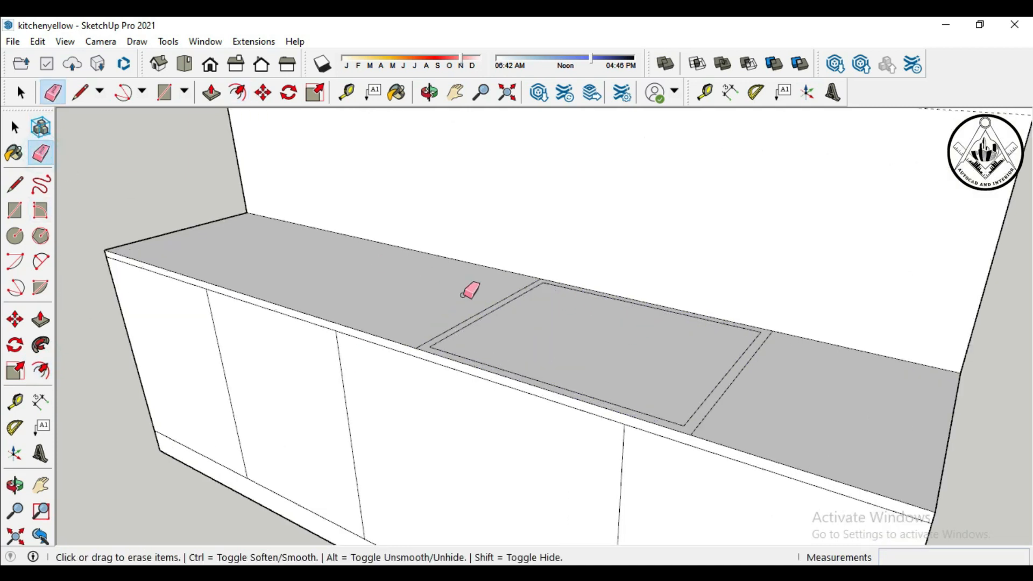
scroll(441, 286, up, 1)
click(478, 317)
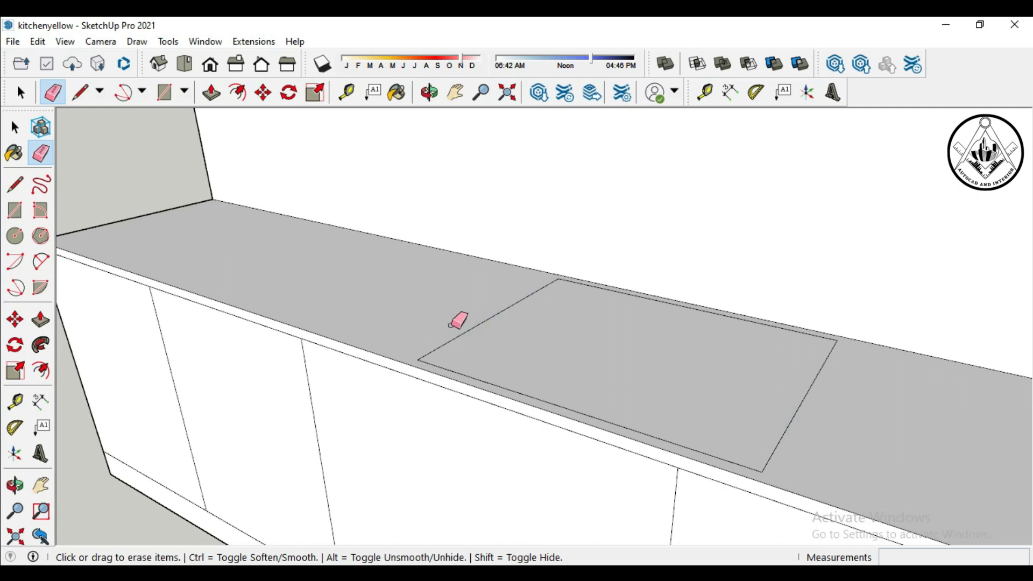
Step: Push the inset countertop rectangle down about 2 15/16" to form a recess
scroll(476, 300, down, 4)
click(41, 321)
scroll(571, 318, up, 1)
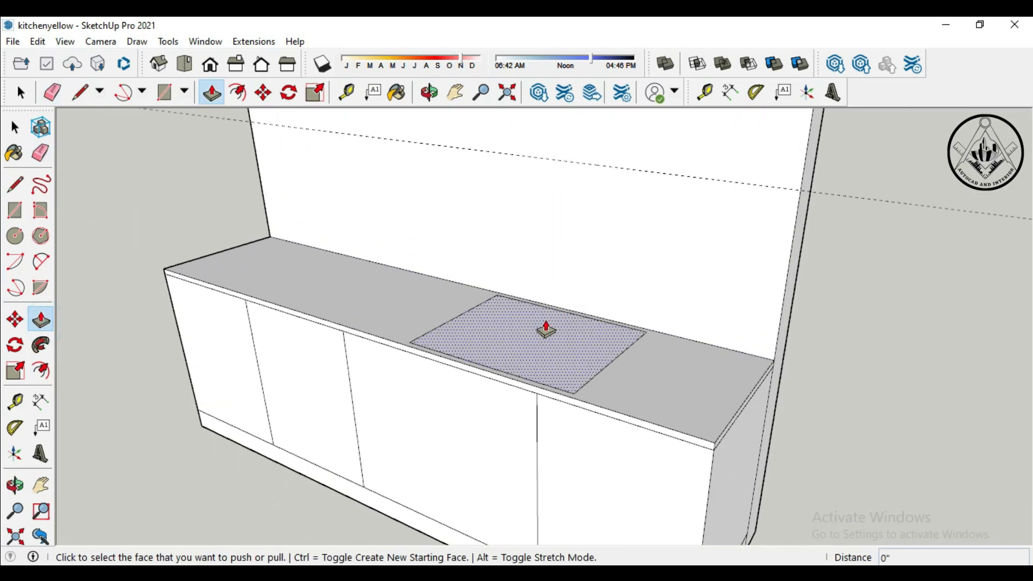
click(536, 317)
click(544, 345)
scroll(469, 296, down, 2)
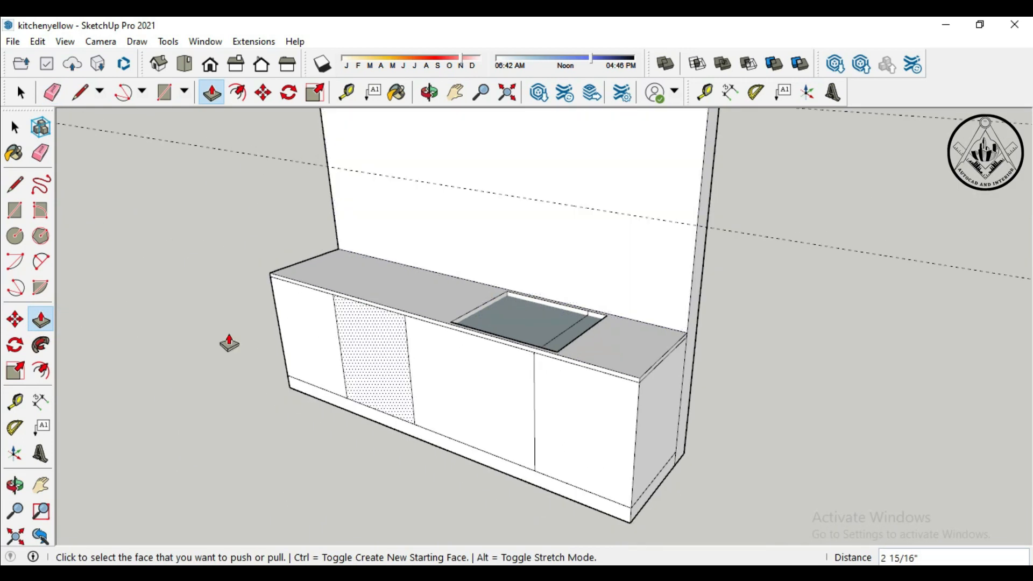
Step: Draw two horizontal lines across the wall along the lower and upper guides, from one side edge to the other
click(21, 92)
click(15, 184)
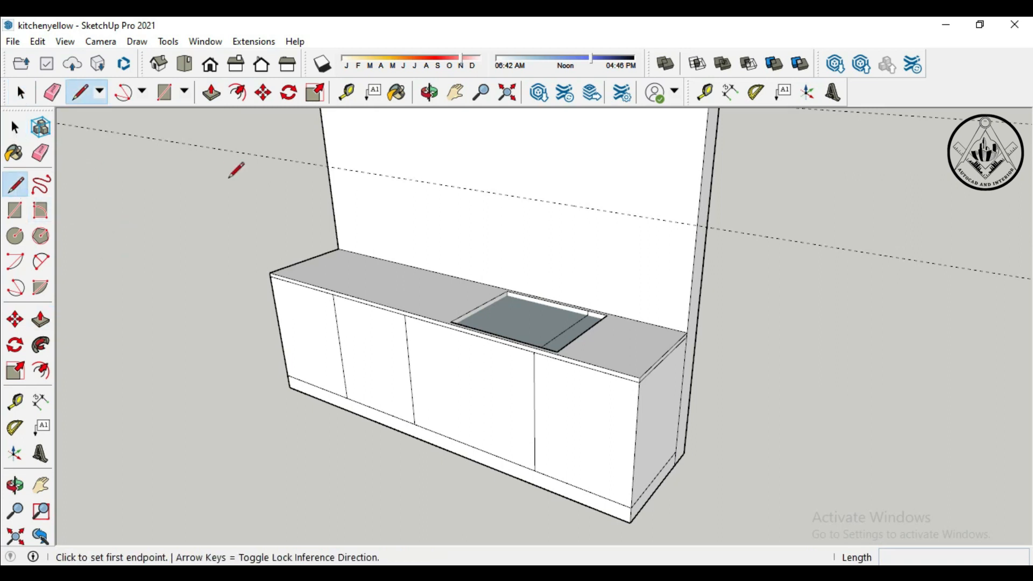
click(328, 168)
click(698, 225)
scroll(687, 270, down, 3)
scroll(472, 184, up, 3)
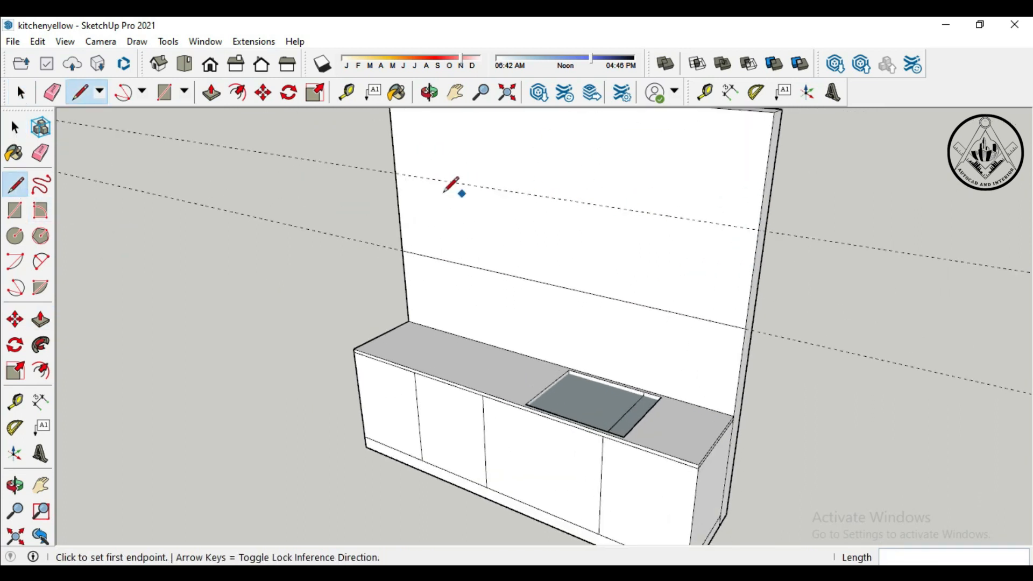
click(397, 173)
click(759, 231)
Step: Select and delete the two horizontal guides on the wall
click(21, 93)
drag(849, 384, 833, 223)
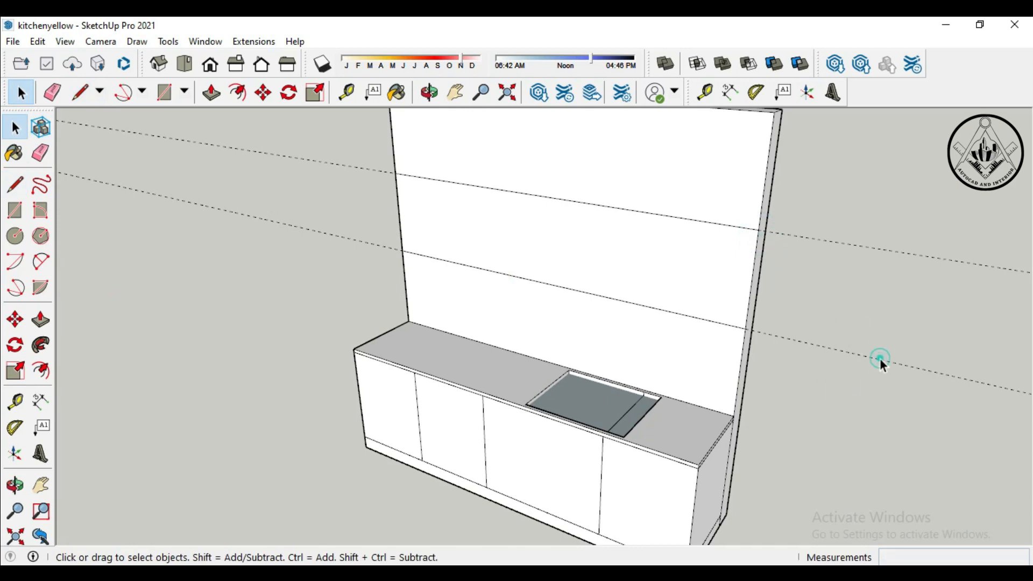
click(898, 250)
key(Delete)
Step: Place a vertical guide on the wall, offset from its left edge to roughly mid-width
scroll(481, 390, down, 2)
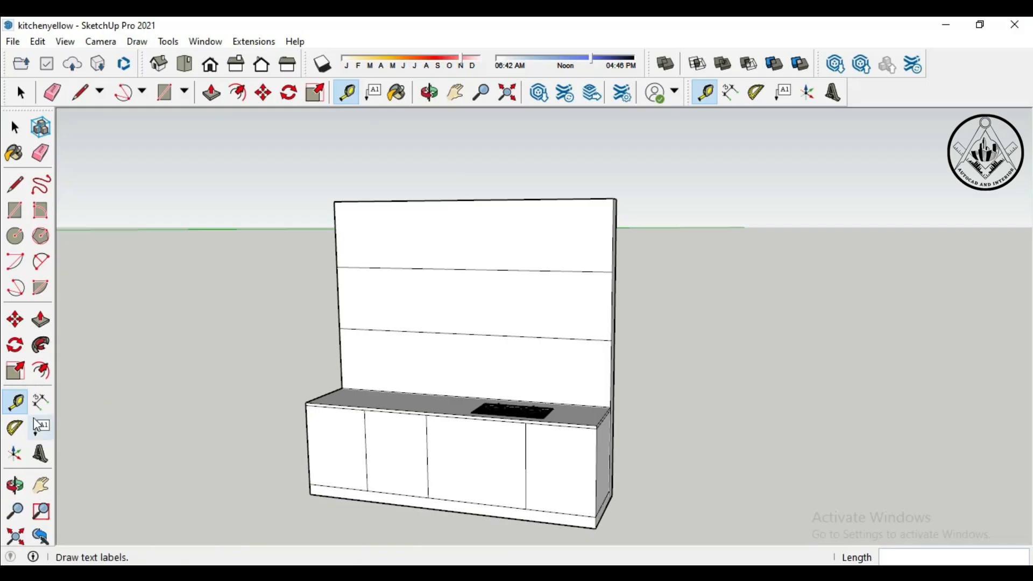
click(338, 297)
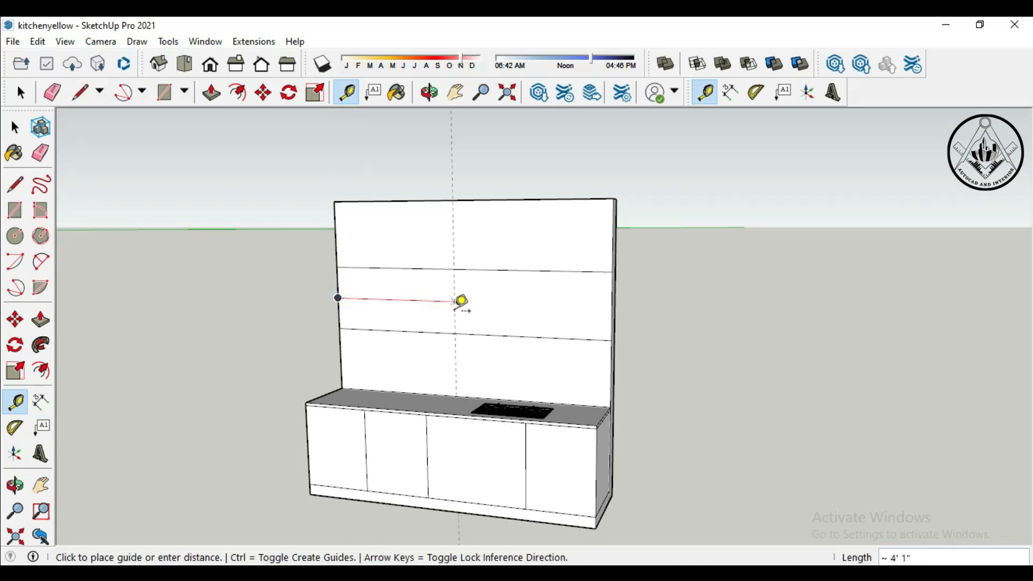
key(Return)
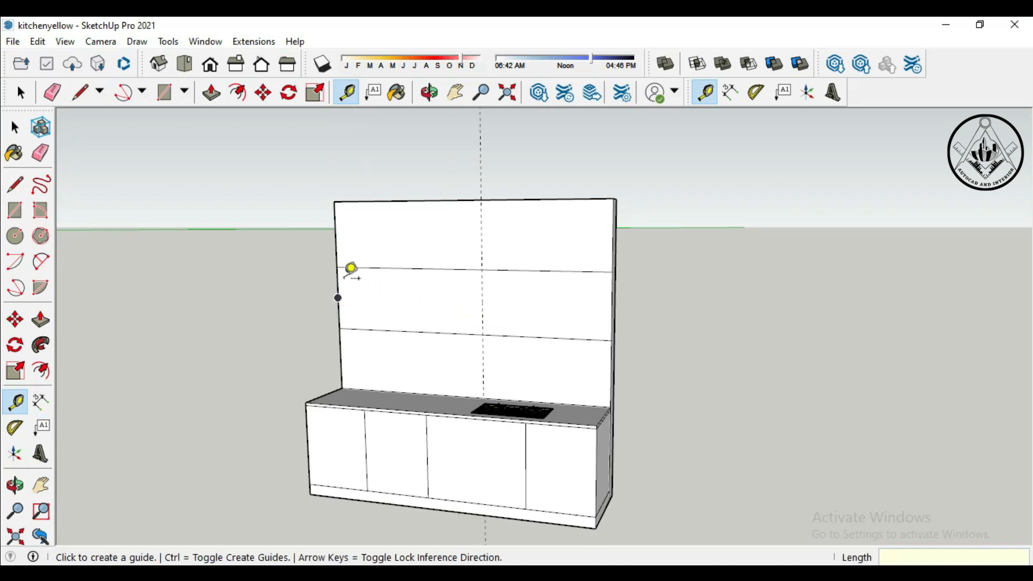
Step: Place two vertical guides on the wall, one 20" from its left edge and another 20" beyond that guide
click(338, 277)
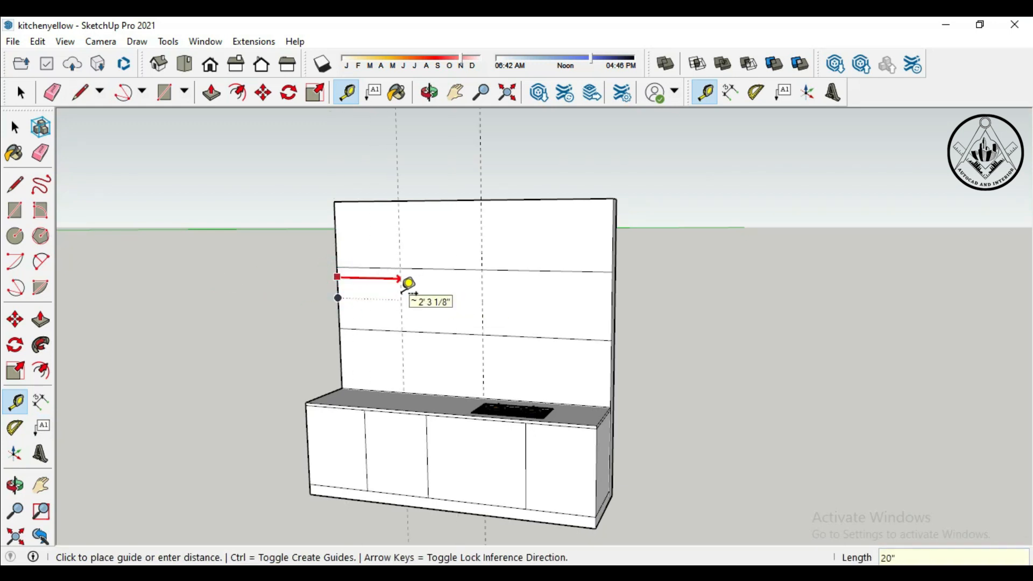
key(Return)
click(382, 279)
text(20)
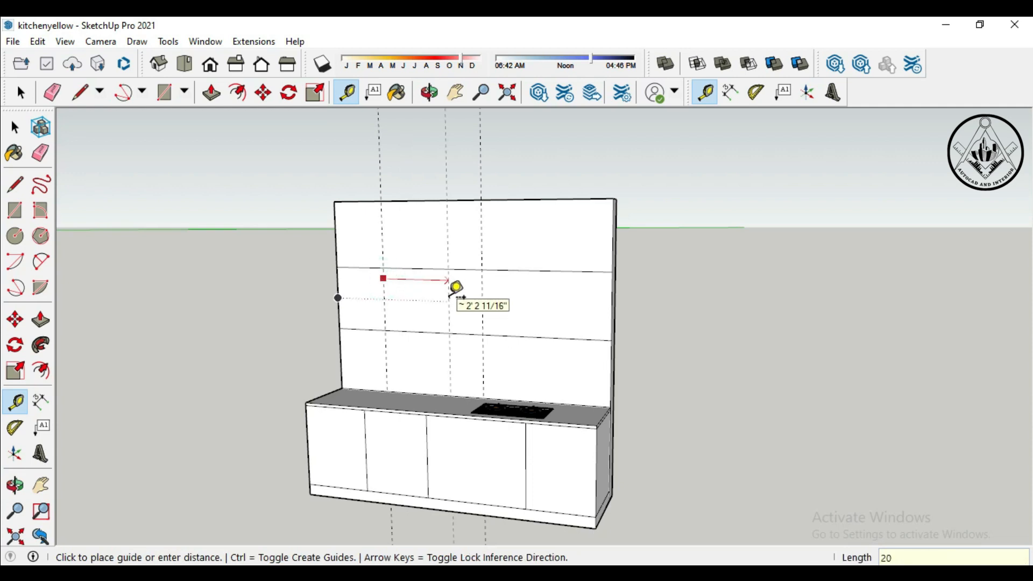
key(Return)
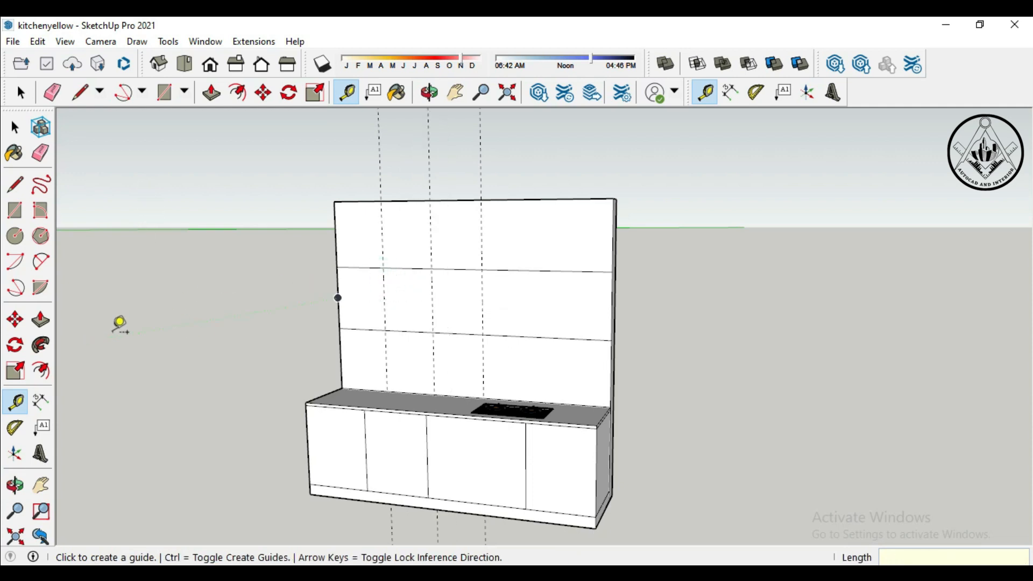
Step: Place a vertical guide about midway between the wall's left edge and the 20" guide
scroll(312, 297, up, 5)
click(386, 285)
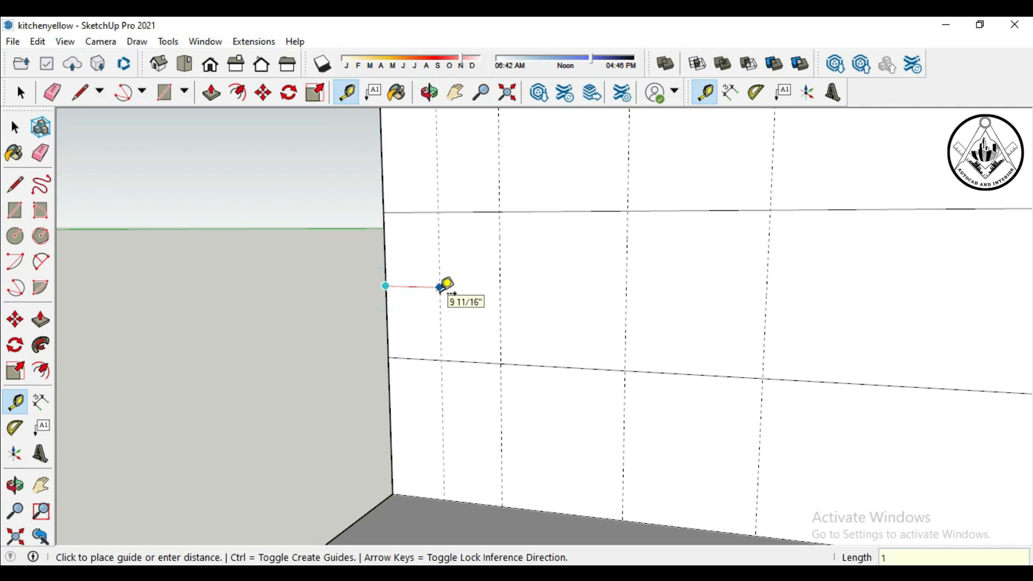
key(Return)
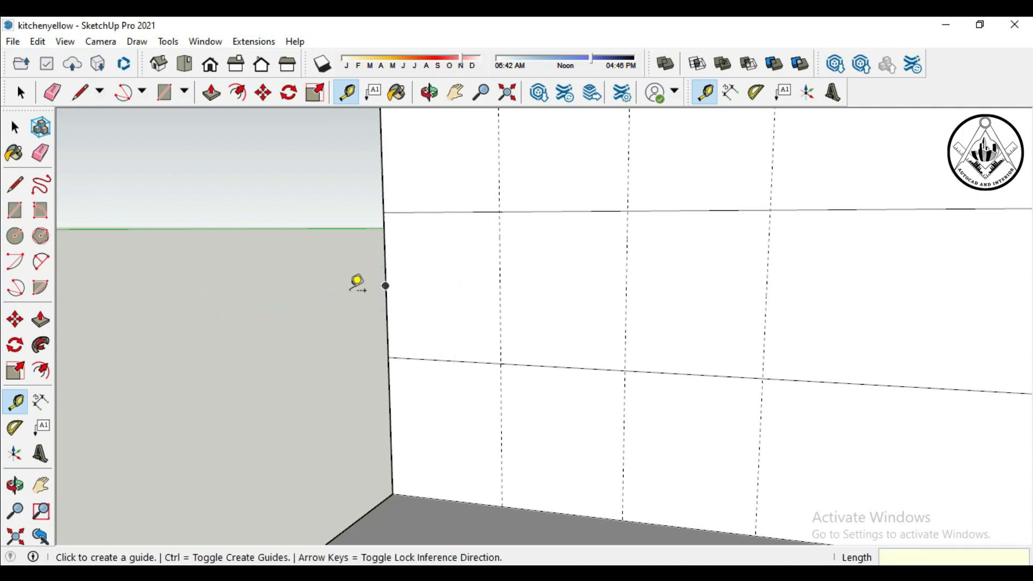
click(383, 281)
key(Return)
scroll(118, 301, down, 3)
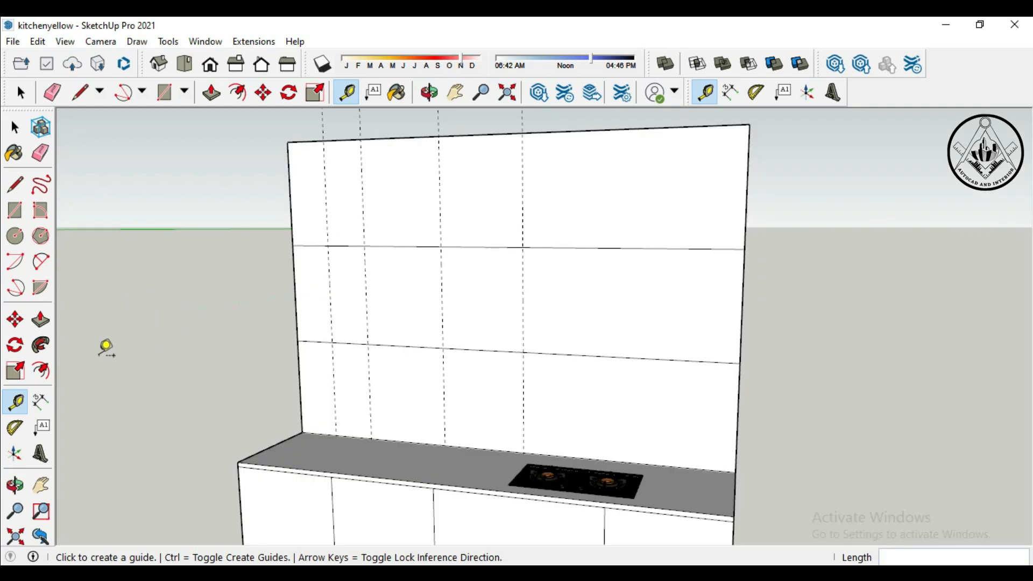
Step: Draw a vertical line along the first guide down to the countertop and erase the horizontal lines inside the narrow strip
click(15, 184)
click(323, 141)
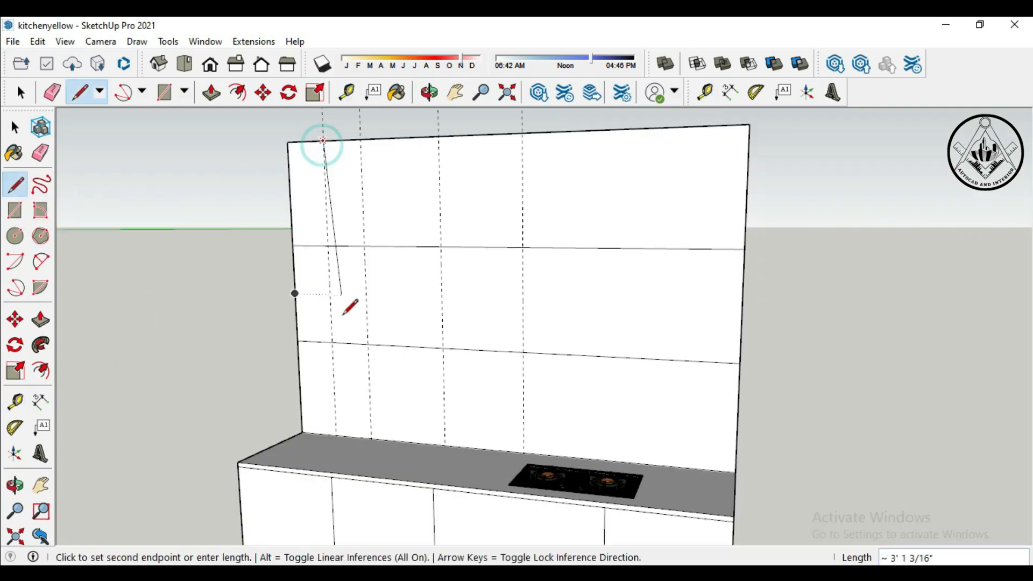
click(336, 434)
click(40, 152)
click(313, 247)
click(317, 343)
Step: Pull the narrow strip at the wall's left edge out 3"
click(41, 320)
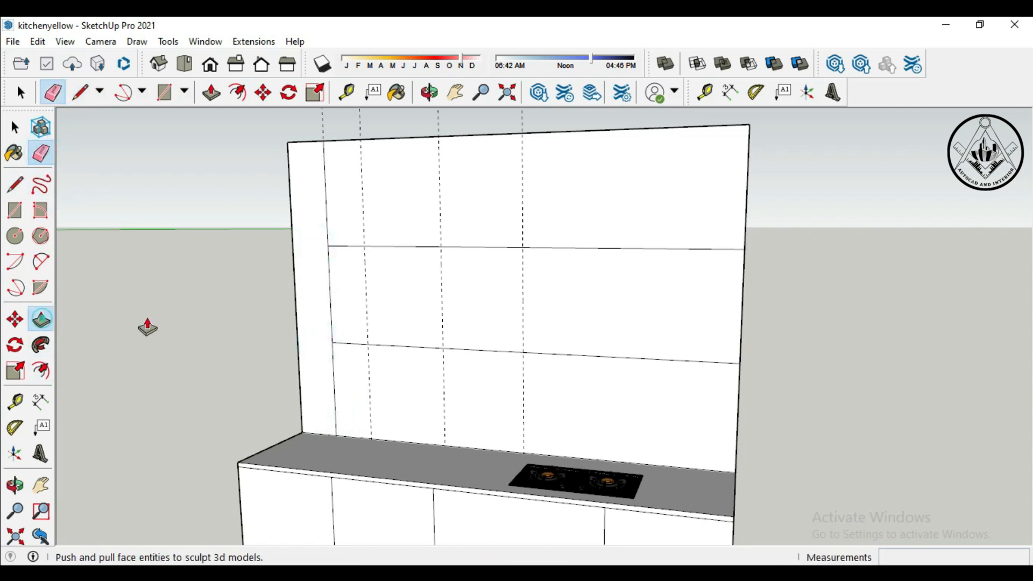
click(315, 325)
text(3)
key(Return)
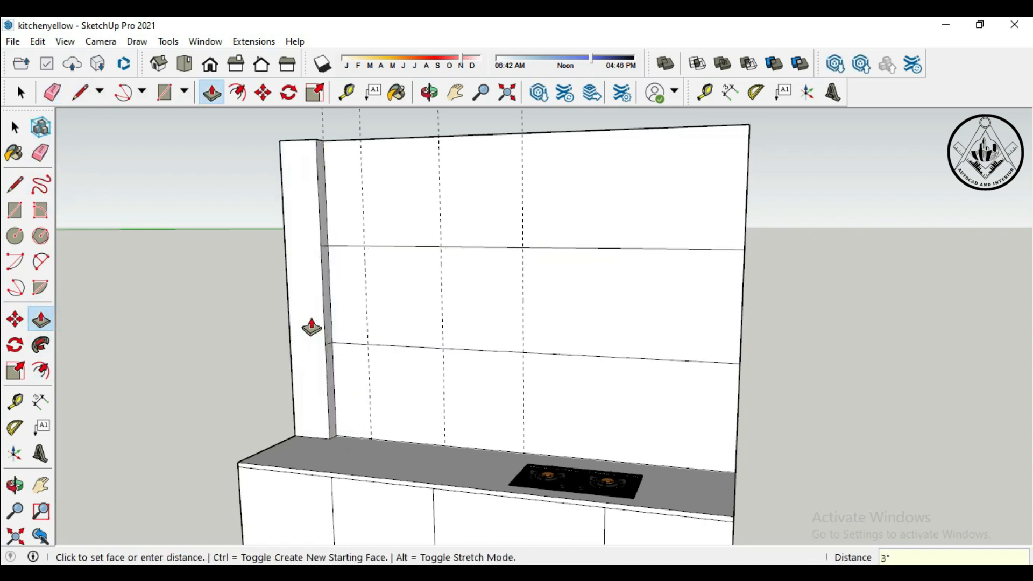
Step: Draw two adjoining 2' high, 1' 8" wide rectangles between the wall's two horizontal lines, with their sides on the vertical guides
key(c)
key(r)
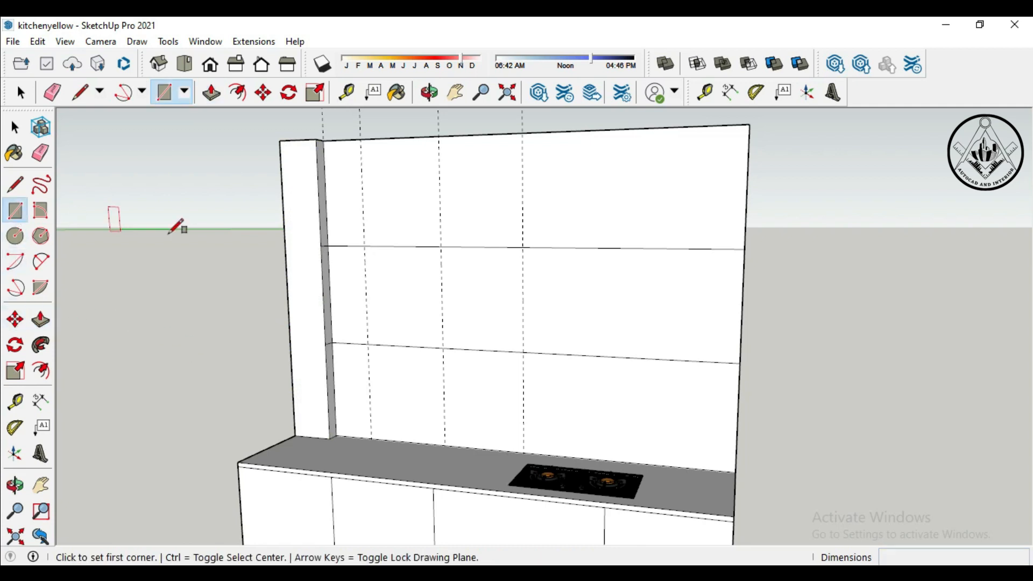
click(363, 246)
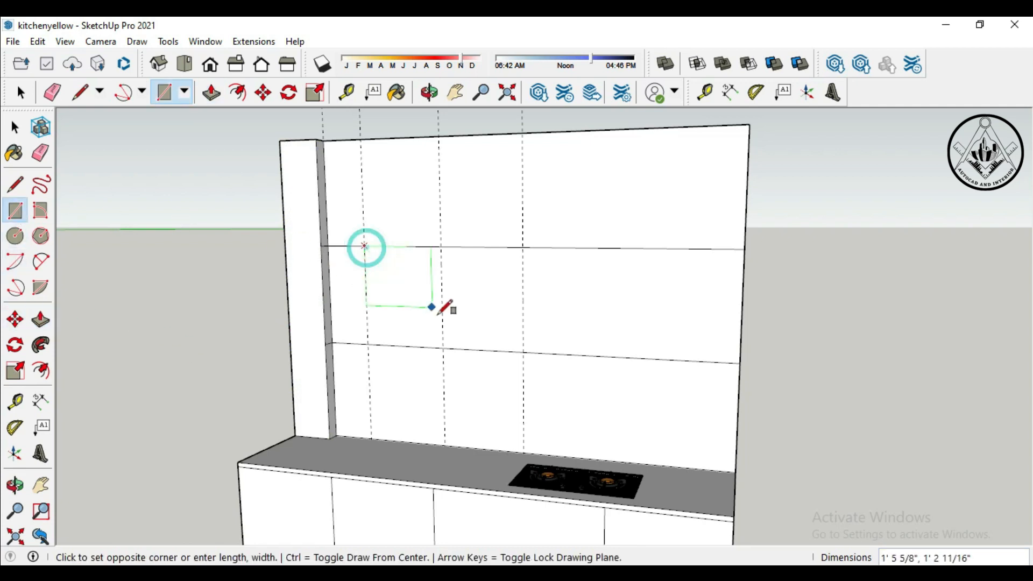
click(443, 349)
click(440, 247)
click(522, 351)
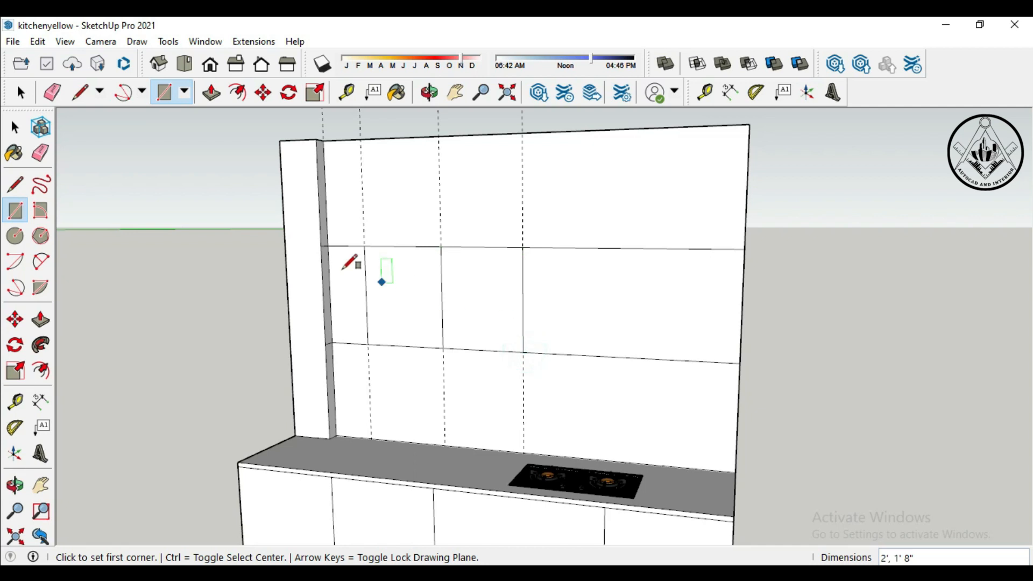
Step: Draw two horizontal lines across the front of the narrow projecting strip, continuing the wall's upper and lower horizontal lines
click(364, 247)
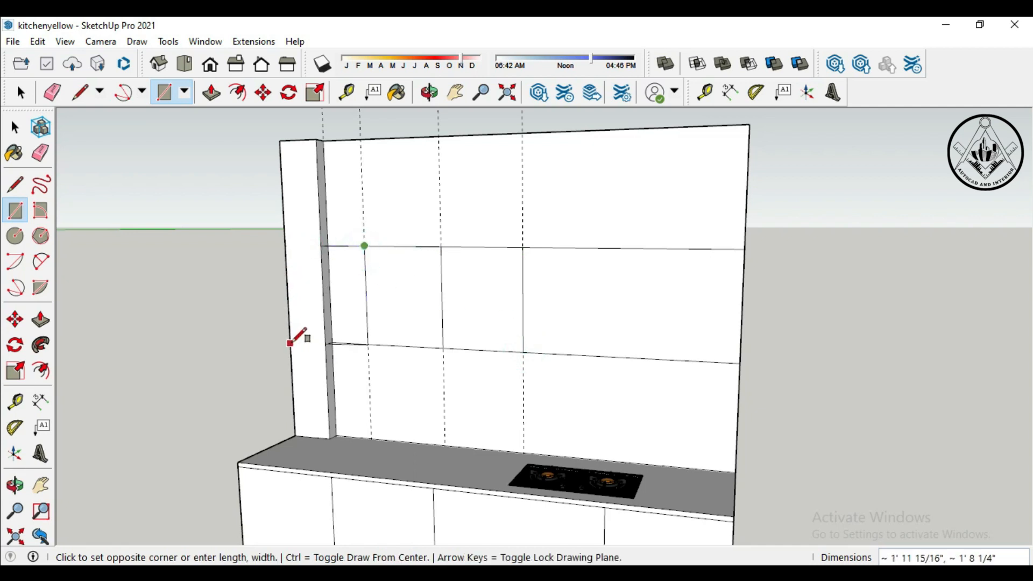
scroll(289, 342, up, 2)
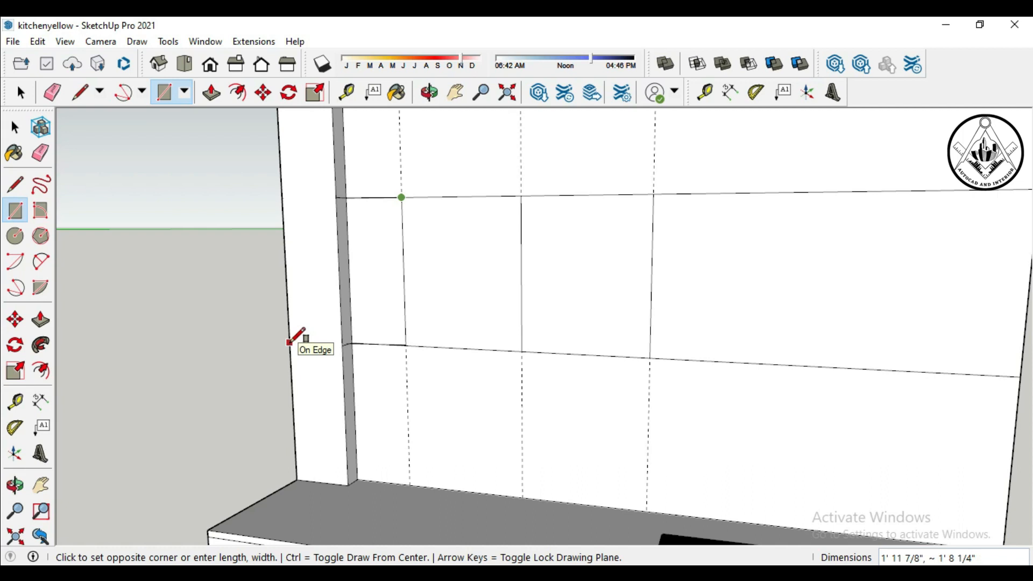
click(289, 342)
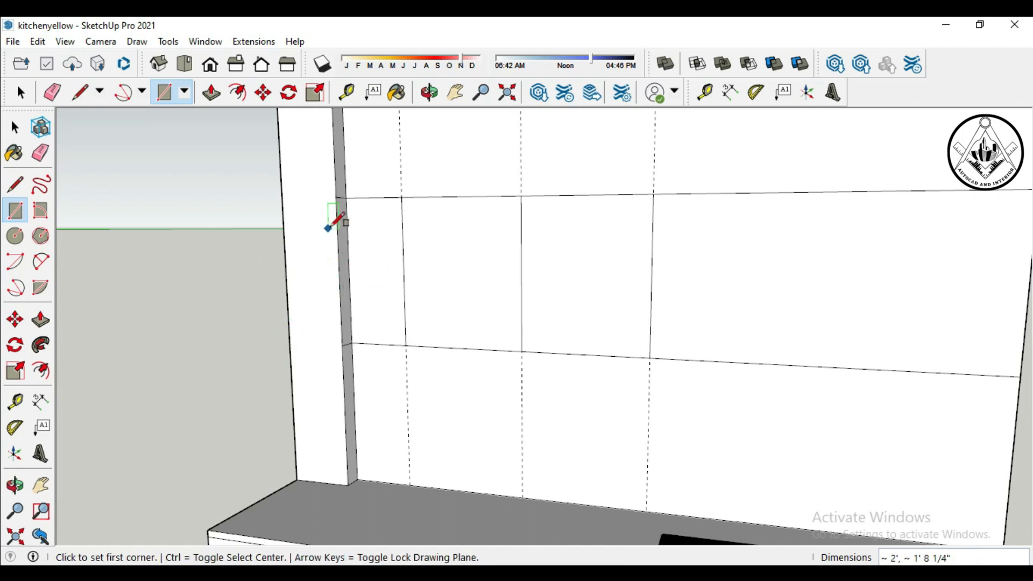
key(l)
click(337, 196)
click(284, 198)
click(342, 344)
click(290, 344)
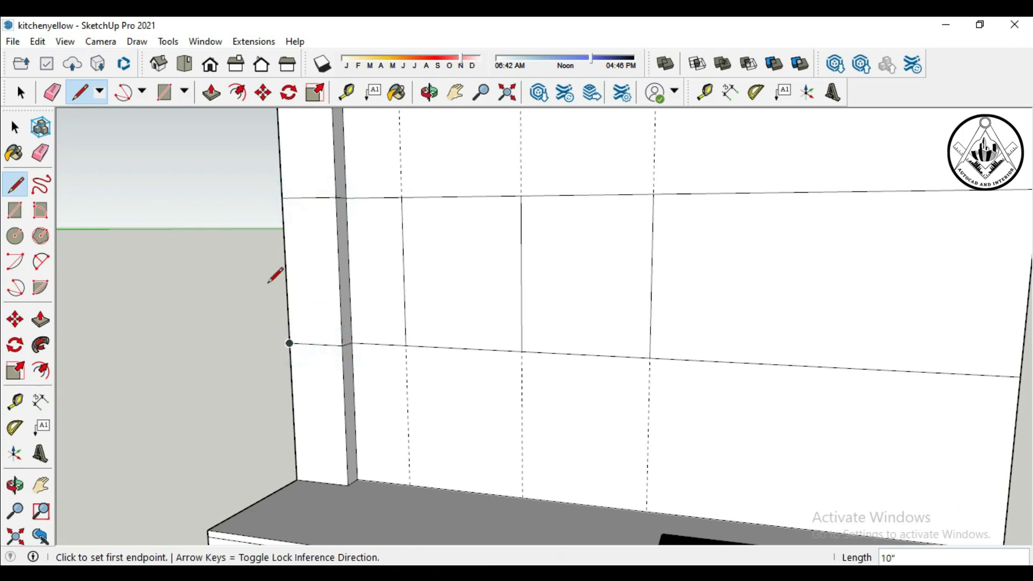
Step: Delete the vertical guides crossing the wall
scroll(261, 272, down, 5)
scroll(247, 285, up, 2)
key(space)
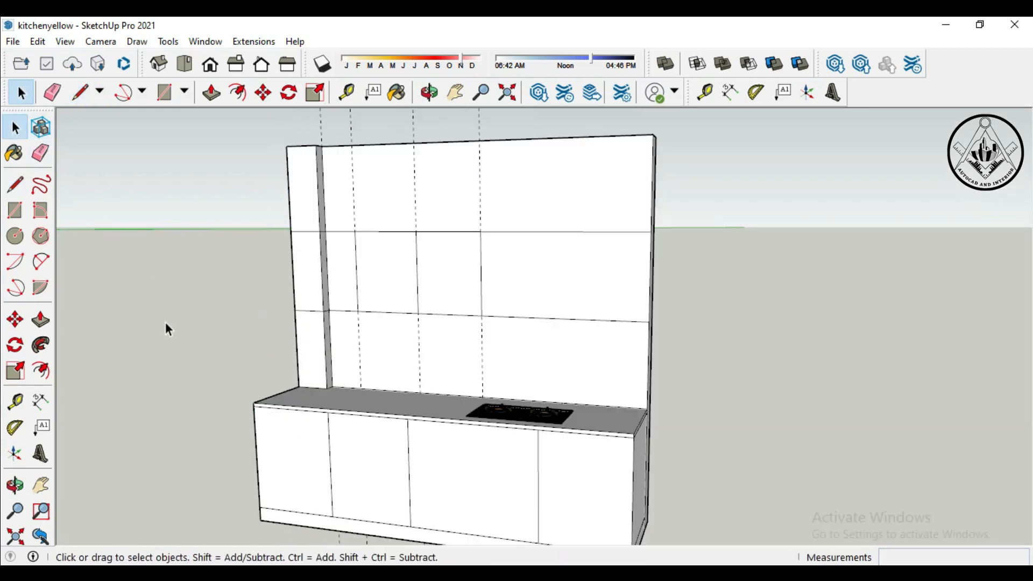
scroll(170, 321, down, 2)
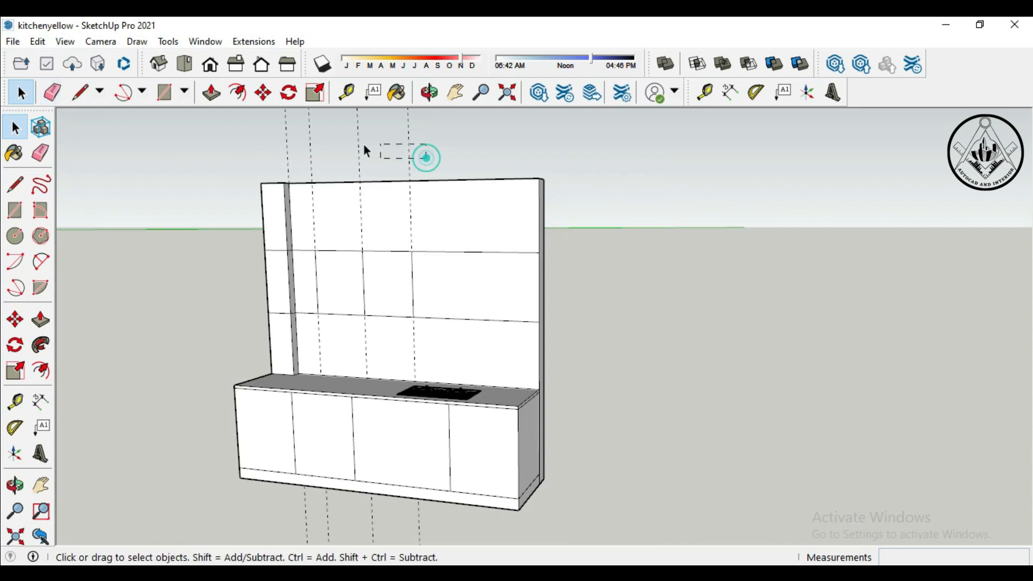
key(Delete)
Step: Place a vertical guide 20" from the wall's right edge and draw a rectangle from it to that edge between the horizontal lines
scroll(392, 325, down, 1)
middle_drag(391, 325, 394, 319)
scroll(461, 293, up, 3)
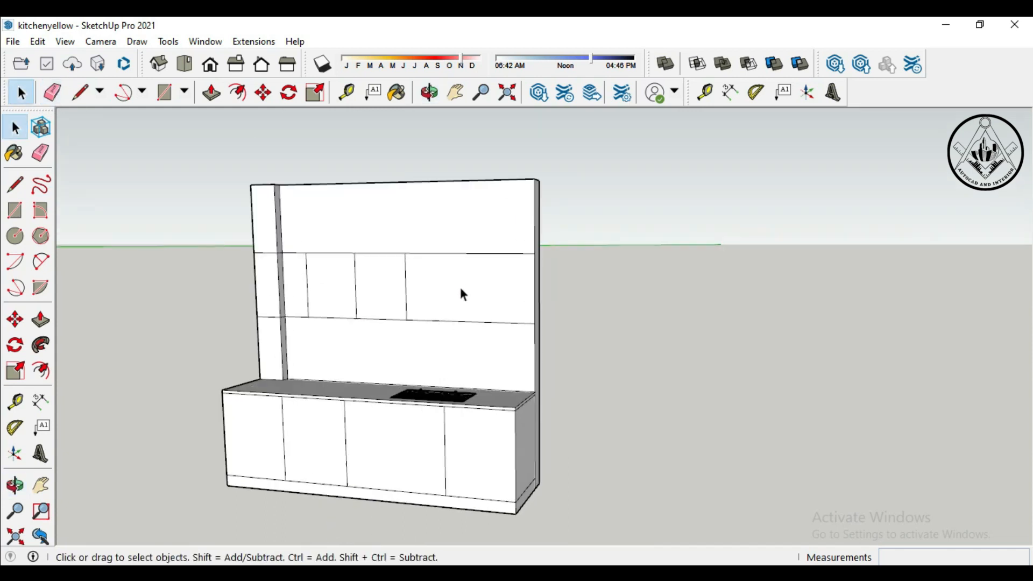
click(15, 402)
click(544, 295)
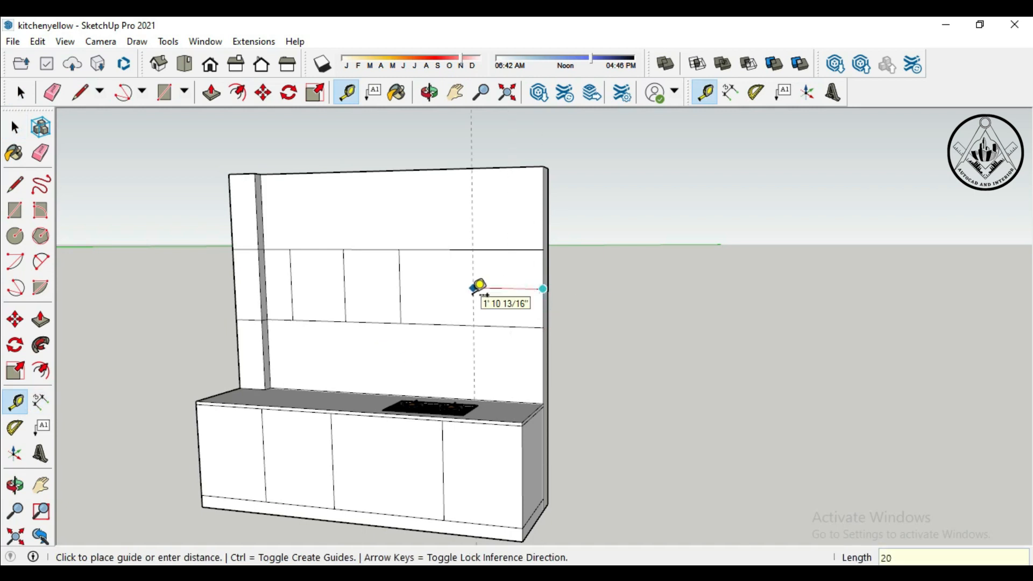
key(Return)
click(14, 210)
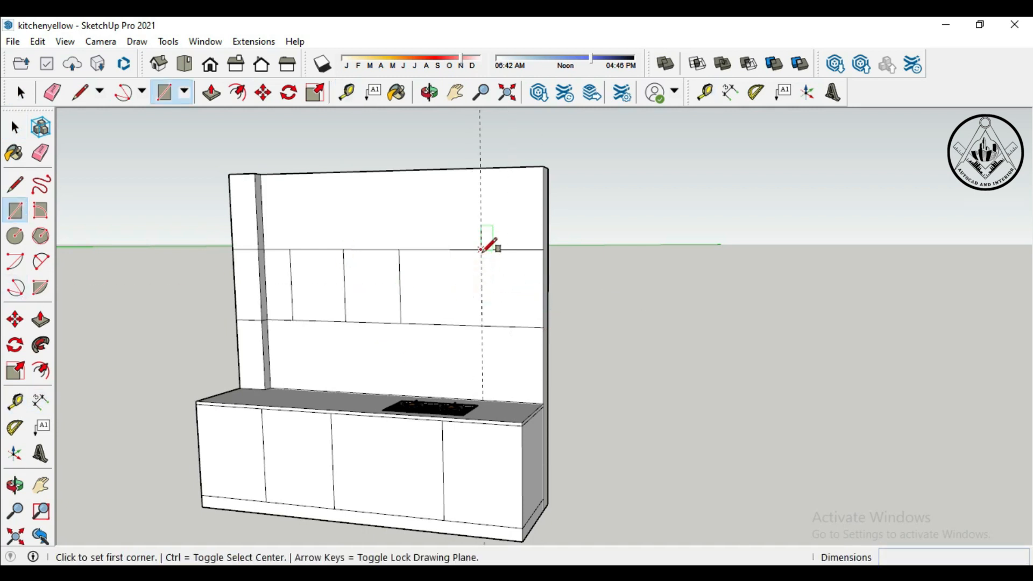
click(482, 249)
click(543, 326)
Step: Erase the guide and the horizontal line segments between the left panel group and the right panel
click(52, 93)
click(480, 147)
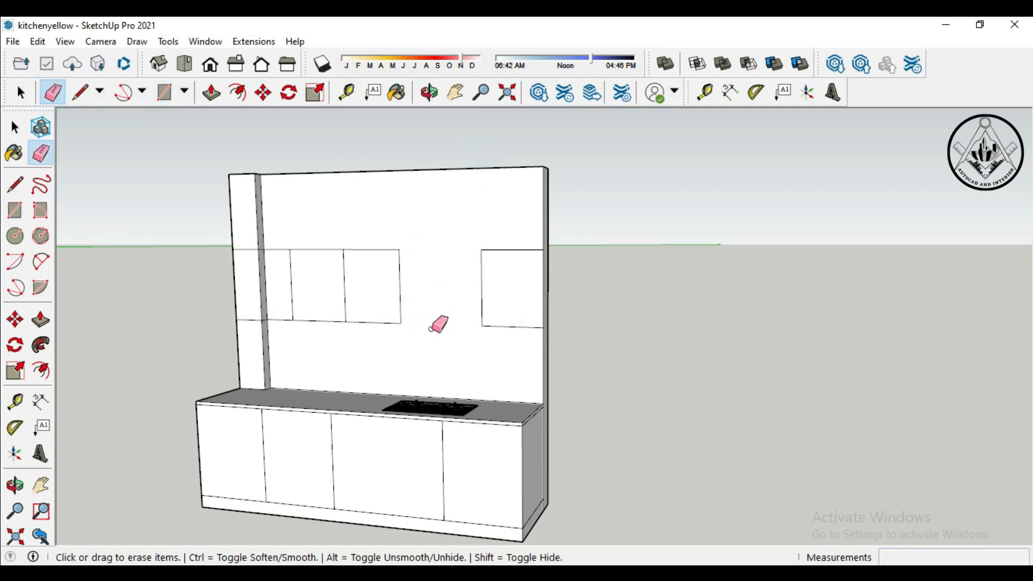
scroll(436, 330, down, 2)
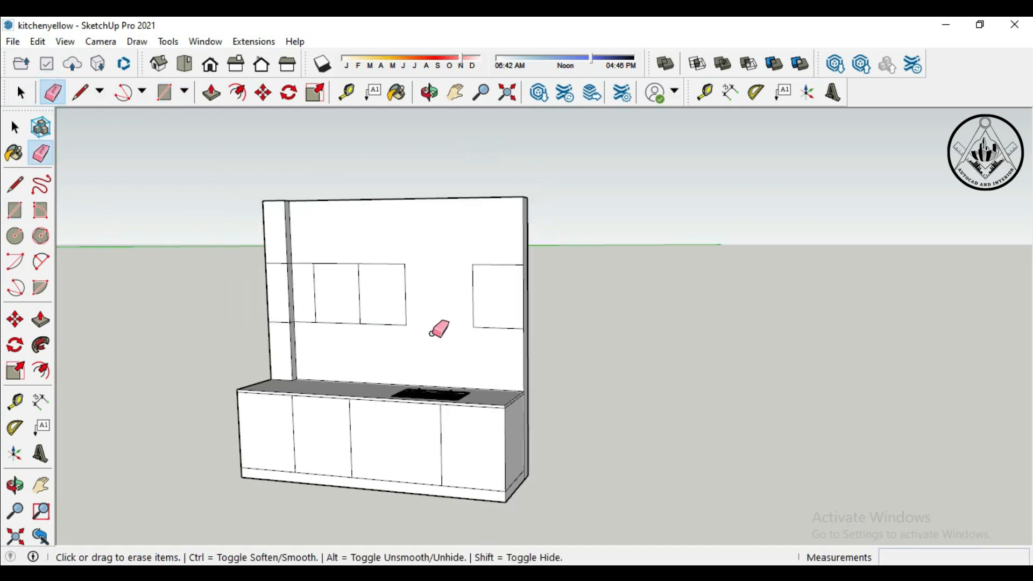
click(41, 320)
scroll(292, 305, up, 2)
click(292, 304)
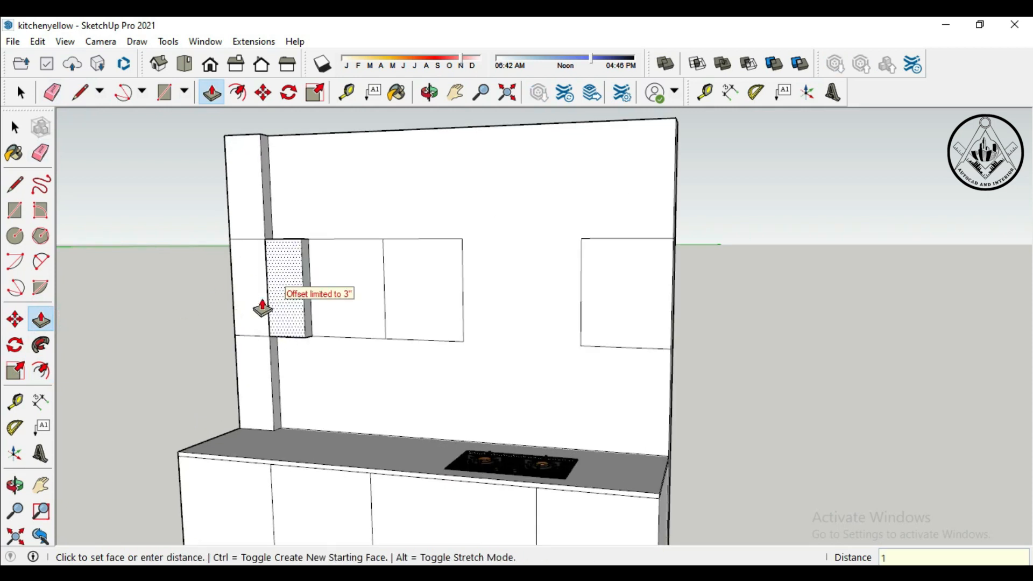
click(263, 308)
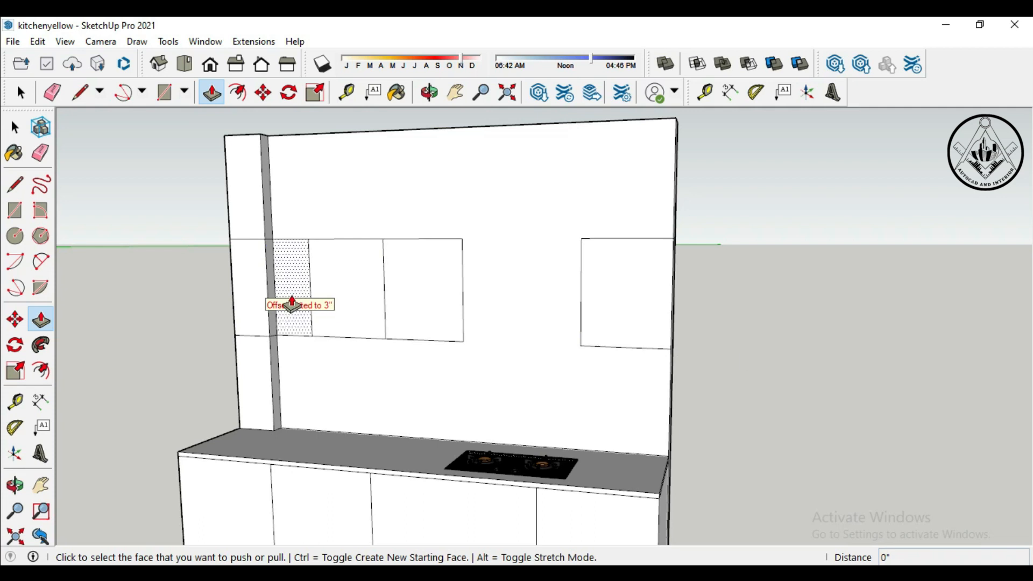
scroll(295, 302, up, 2)
key(space)
middle_drag(166, 373, 60, 289)
Step: Pull the narrow panel beside the projecting strip out 3" to the strip's face, and then a further 1'
click(41, 320)
click(321, 280)
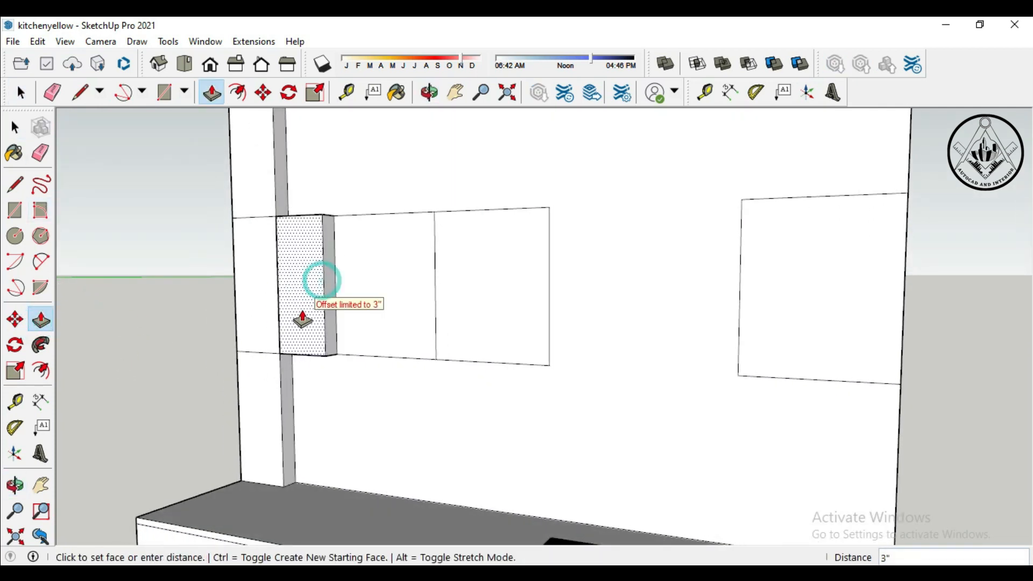
text(1')
key(Return)
click(300, 283)
text(1')
key(Return)
Step: Pull the two wider panels of the left group out 1' each
click(381, 299)
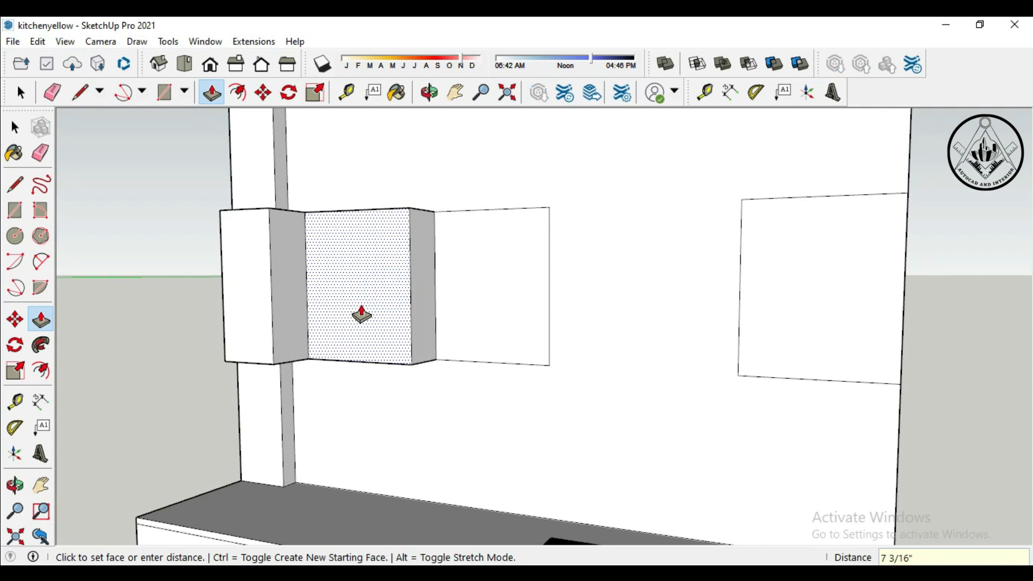
key(Return)
click(487, 301)
text(1')
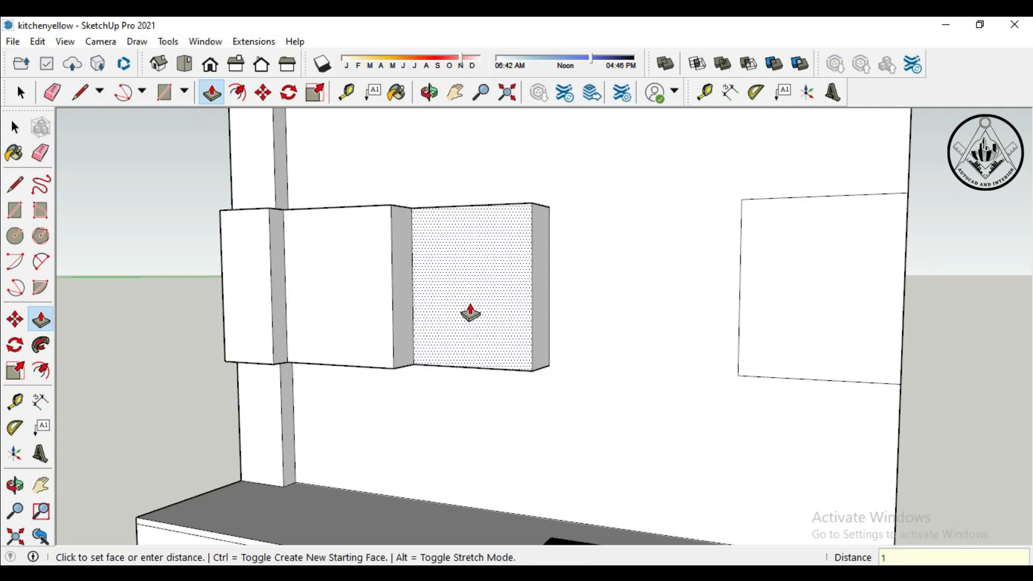
key(Return)
Step: Pull the separate panel at the wall's right edge out 1'
click(813, 299)
click(791, 280)
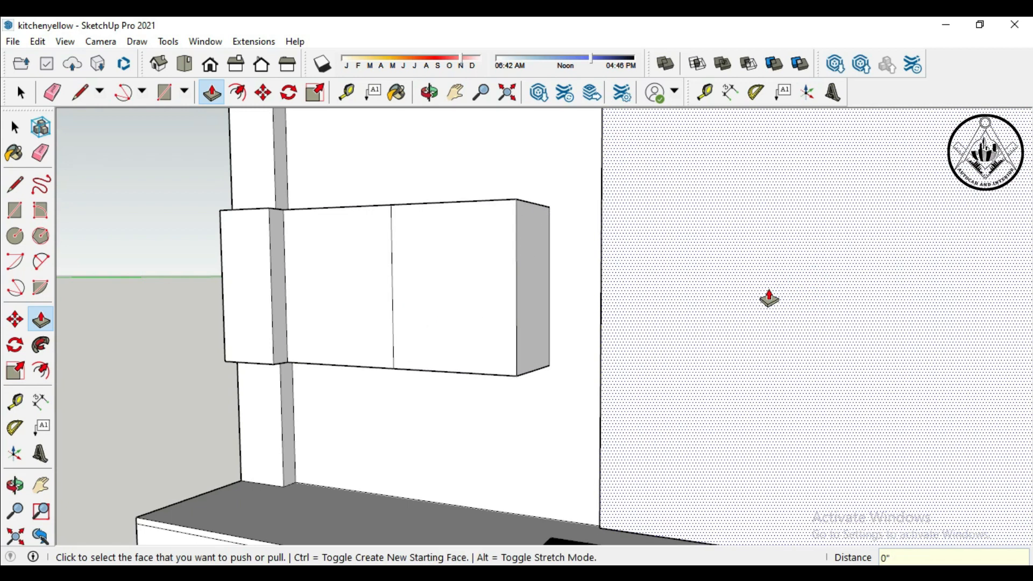
scroll(655, 338, down, 3)
middle_drag(650, 339, 798, 350)
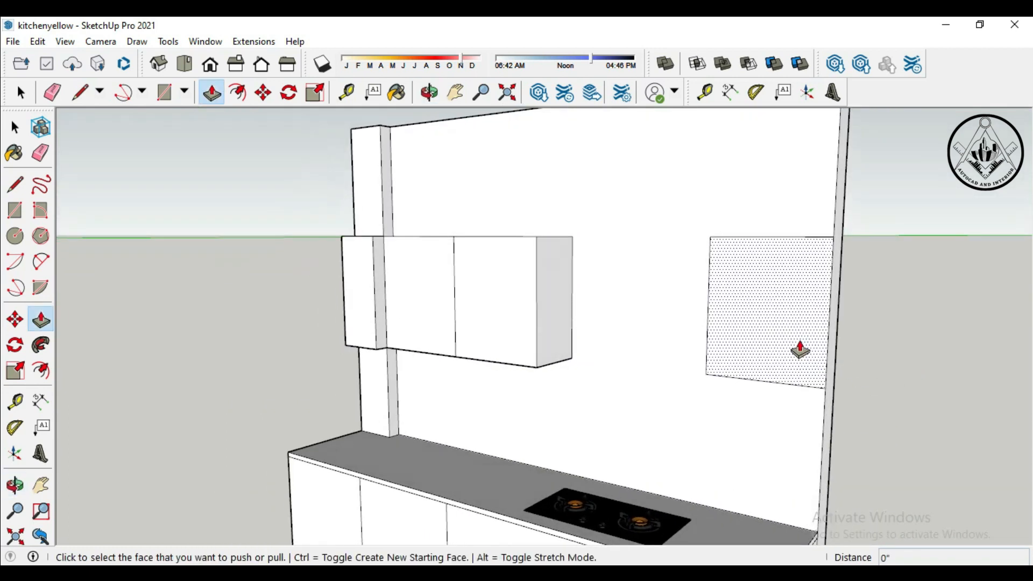
click(793, 353)
text(1')
key(Return)
Step: Push the narrow panel back level with the neighbouring cabinet fronts and pull the strip's middle section out 9"
scroll(375, 298, up, 3)
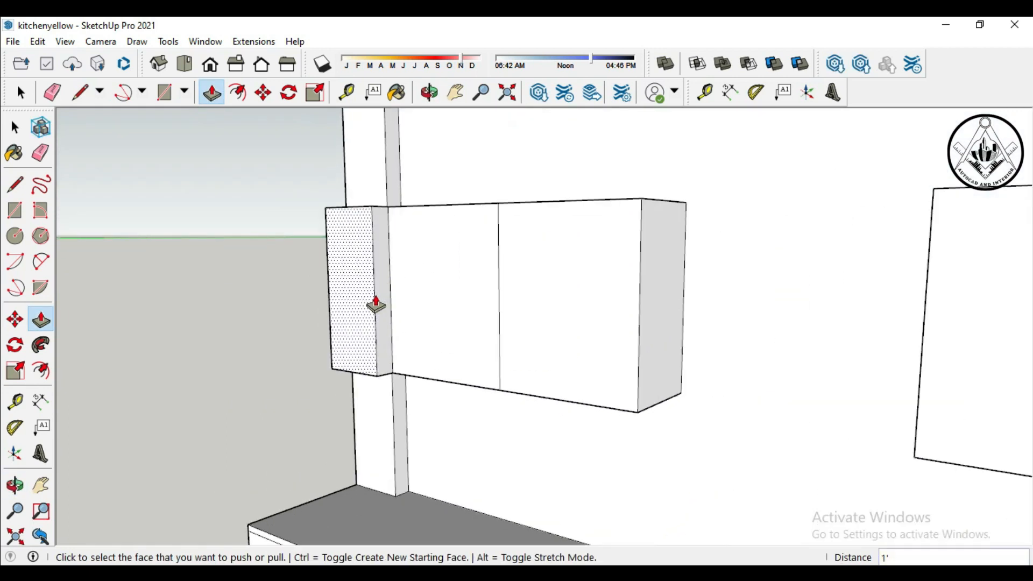
click(359, 263)
click(371, 263)
middle_drag(281, 285, 496, 295)
middle_drag(272, 342, 401, 337)
click(303, 329)
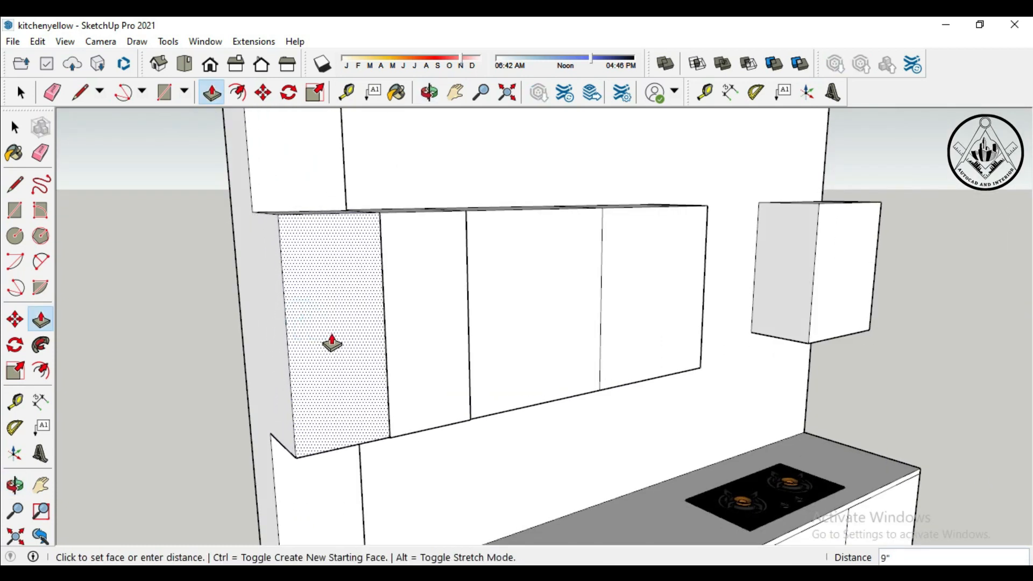
click(332, 343)
Step: Adjust the narrow cabinet front by 1/4" to make it flush with the adjoining fronts
scroll(392, 243, up, 4)
scroll(393, 248, down, 2)
middle_drag(415, 322, 270, 224)
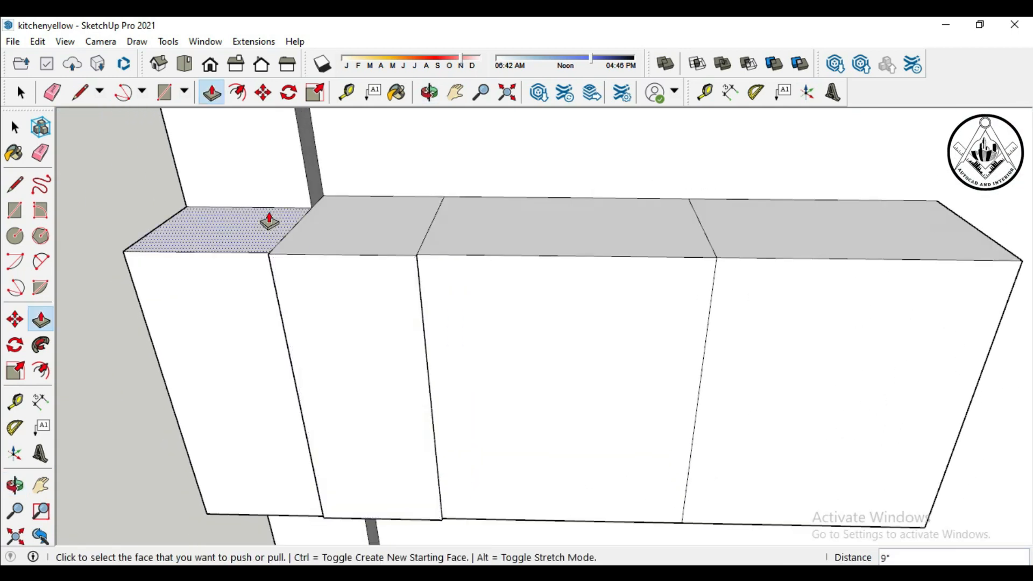
scroll(258, 248, up, 3)
click(323, 279)
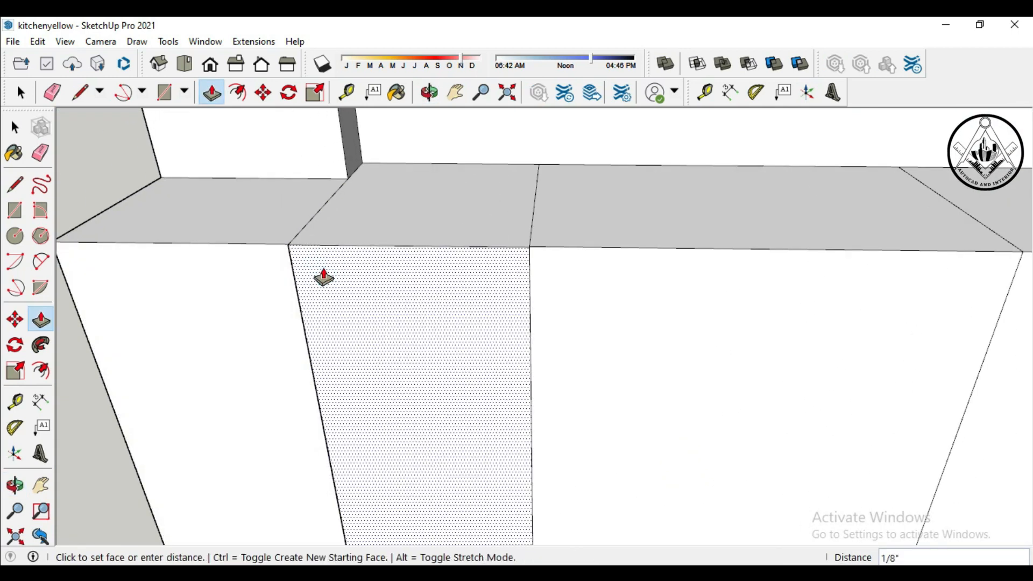
click(324, 277)
scroll(355, 239, down, 3)
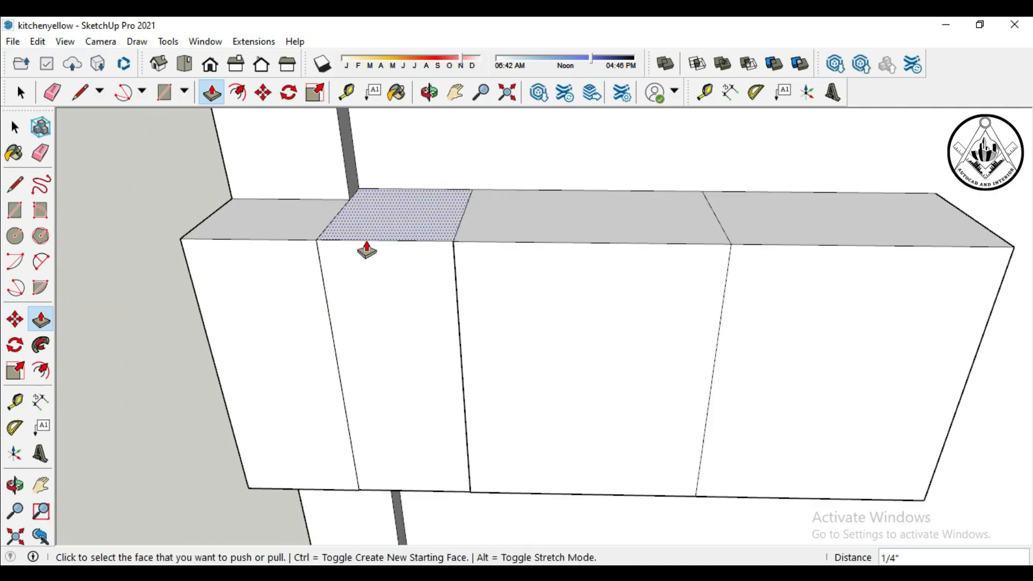
Step: Erase the edge between the two leftmost upper cabinet fronts and close the opening with a single rectangle
middle_drag(292, 230, 306, 253)
scroll(271, 269, down, 3)
key(e)
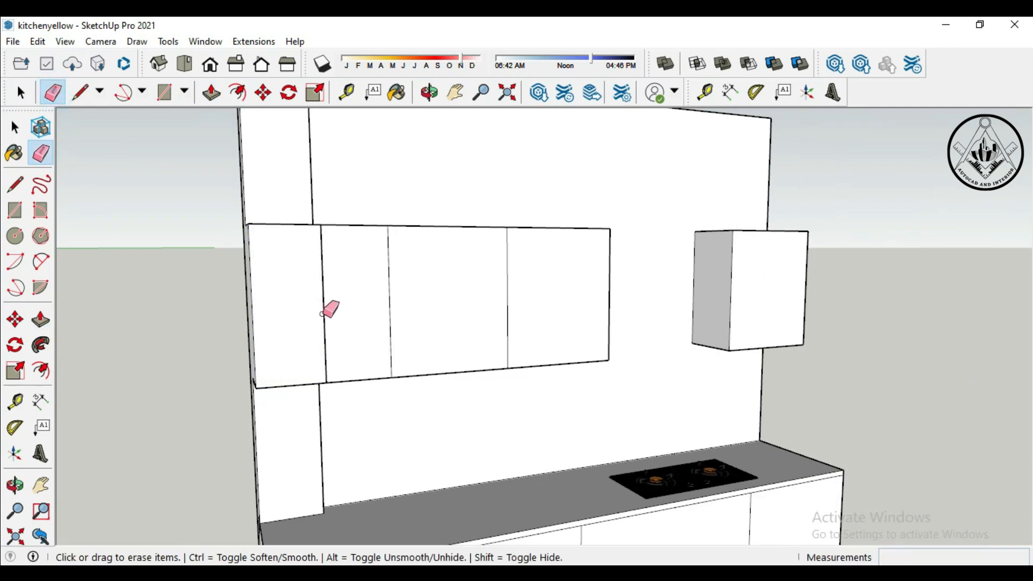
click(323, 313)
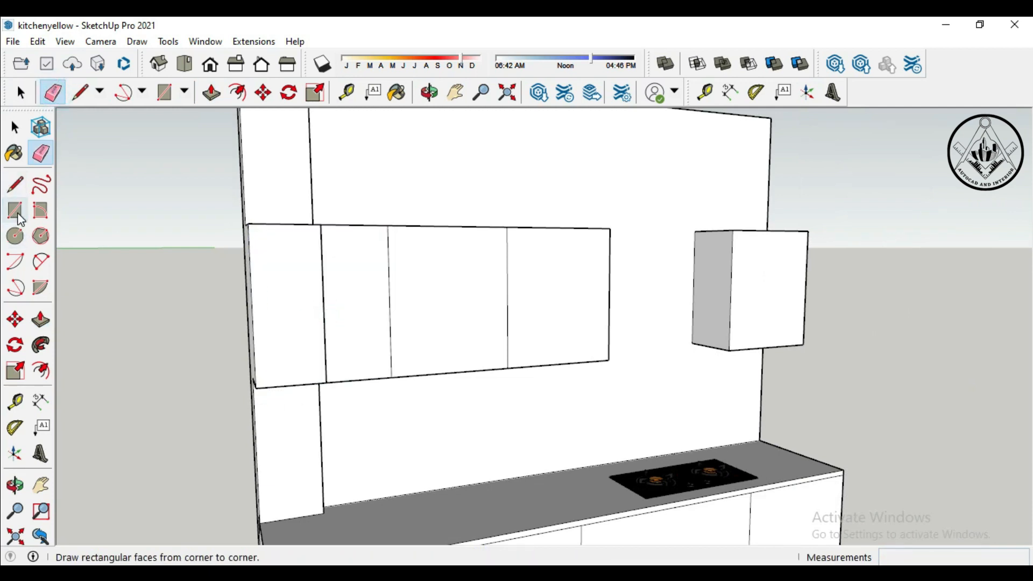
key(r)
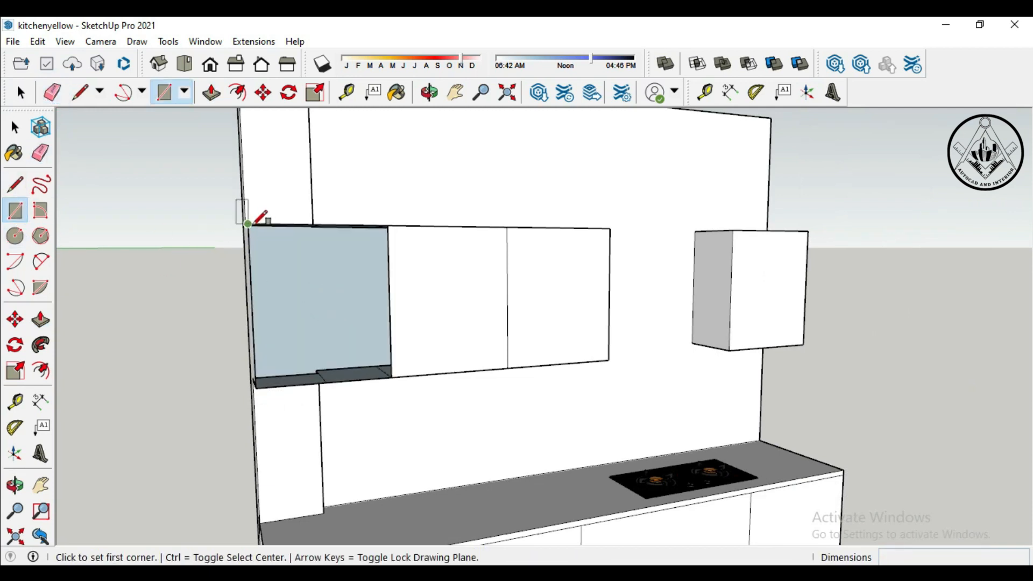
click(247, 223)
click(391, 377)
Step: Draw vertical lines separating the outer sides of the upper cabinets from the end faces of the wall
middle_drag(165, 350, 265, 243)
click(260, 250)
scroll(220, 352, down, 3)
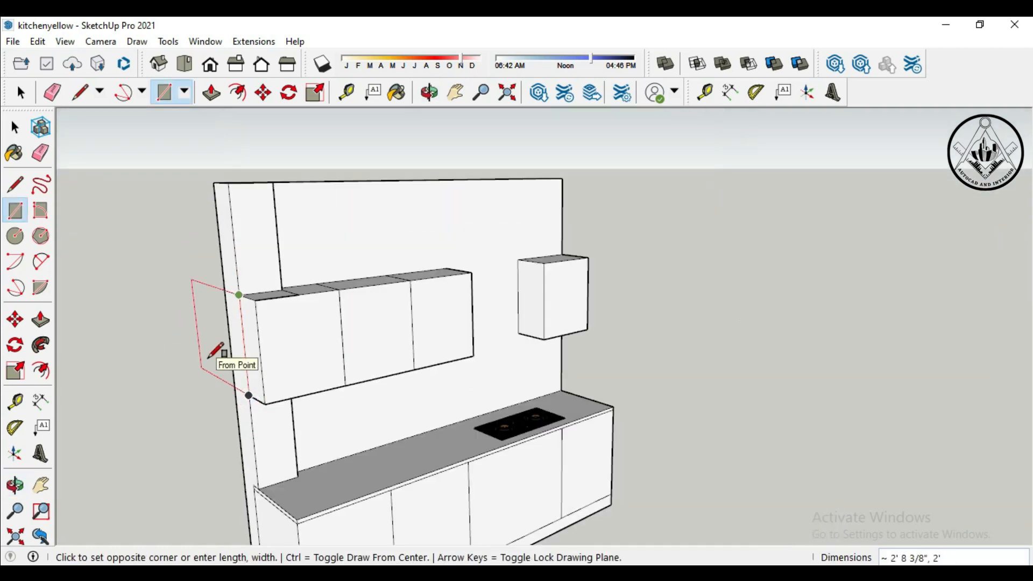
key(l)
click(239, 294)
key(Escape)
scroll(252, 390, down, 4)
mouse_move(500, 346)
middle_down()
mouse_move(315, 376)
mouse_move(530, 272)
mouse_move(440, 361)
mouse_move(422, 360)
middle_up()
scroll(503, 281, up, 4)
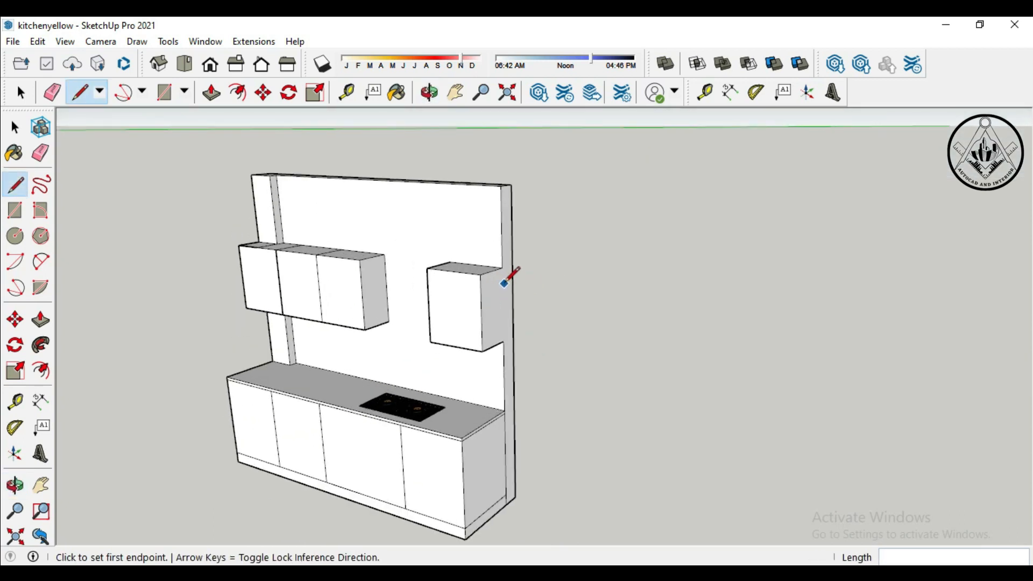
click(502, 264)
click(502, 354)
scroll(583, 306, down, 2)
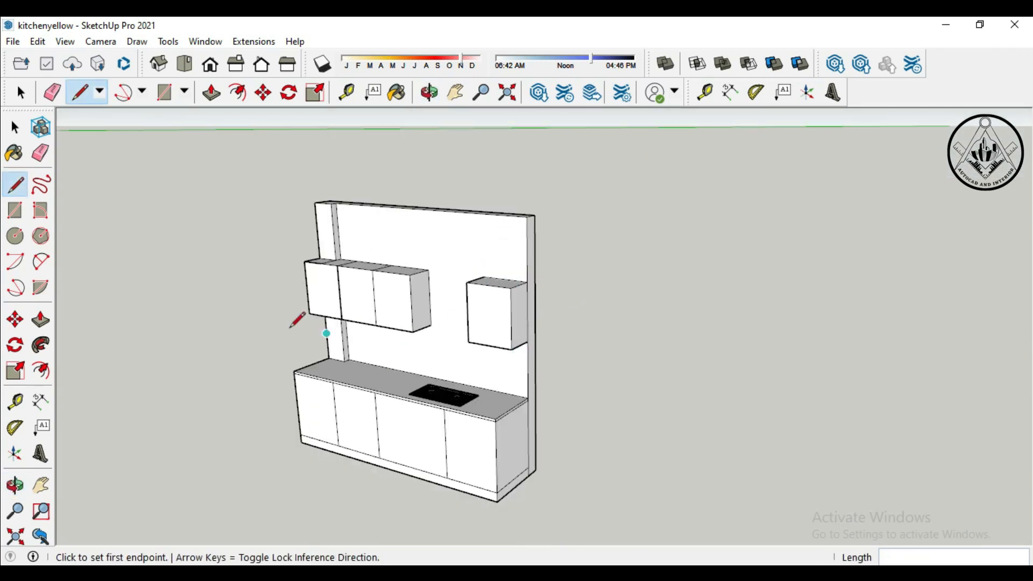
Step: Offset the fronts of the second and third upper cabinets in the row inward by 1"
click(52, 94)
middle_drag(258, 349, 445, 321)
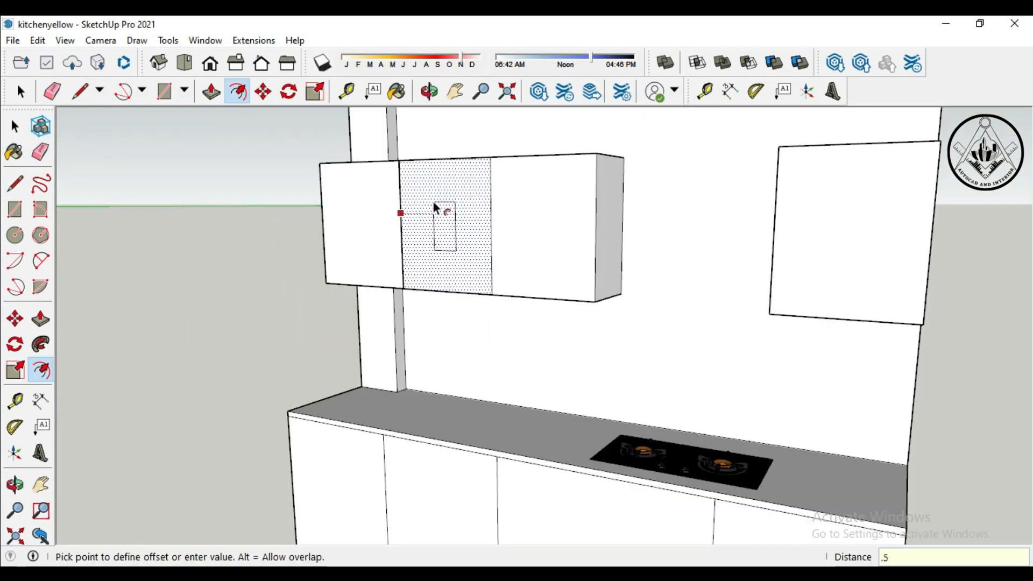
key(Return)
click(437, 206)
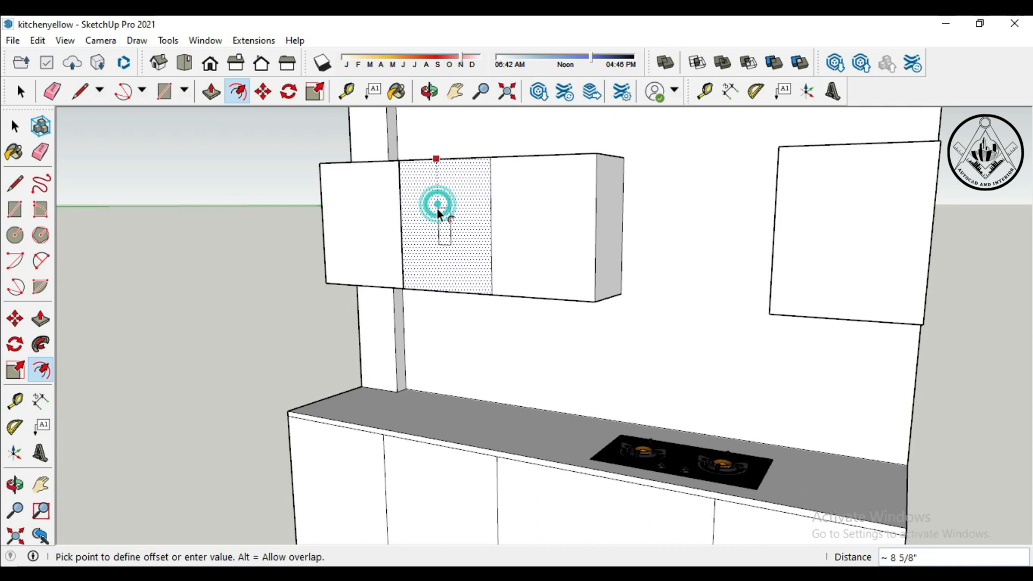
text(1)
key(Return)
click(525, 199)
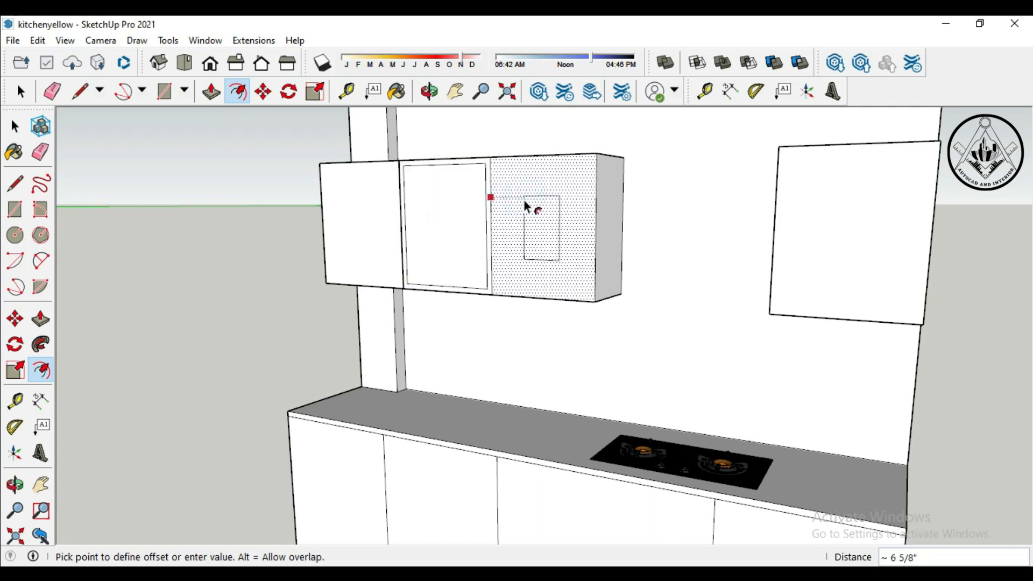
text(1)
key(Return)
Step: Offset the front of the separate upper cabinet inward by 2" and the leftmost upper cabinet front inward by 1"
click(858, 208)
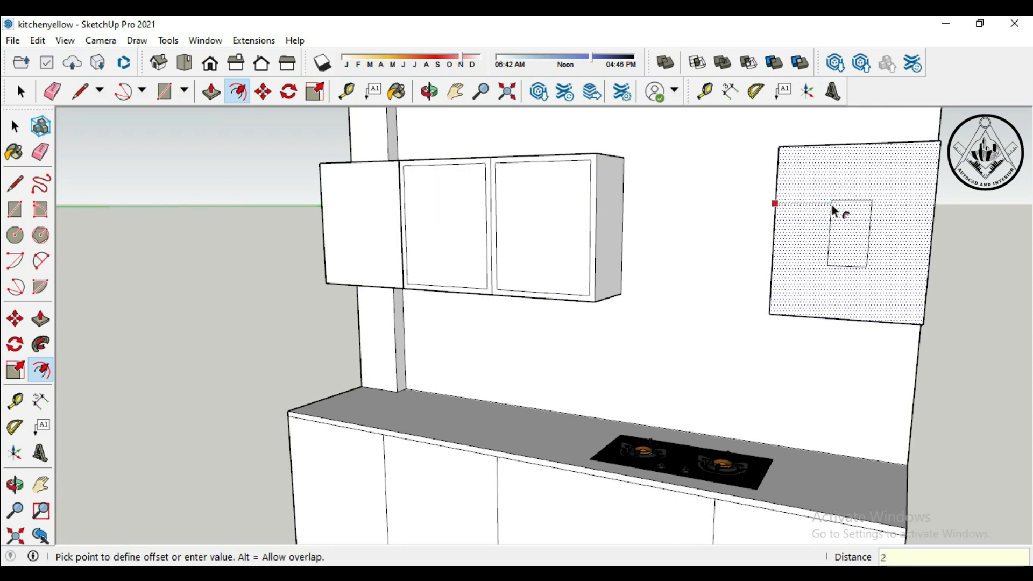
text(2)
key(Return)
scroll(359, 243, up, 2)
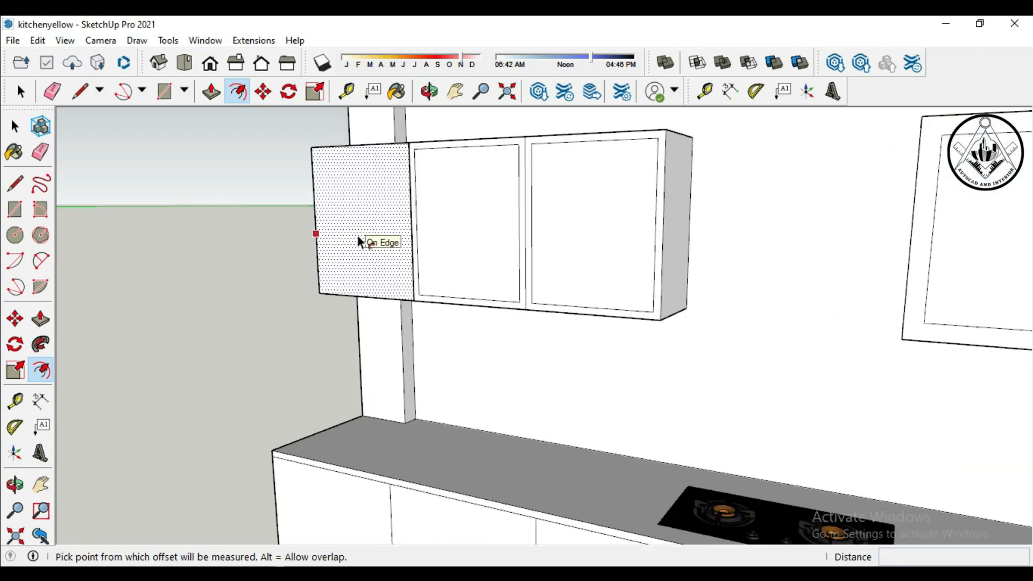
click(357, 235)
text(1)
key(Return)
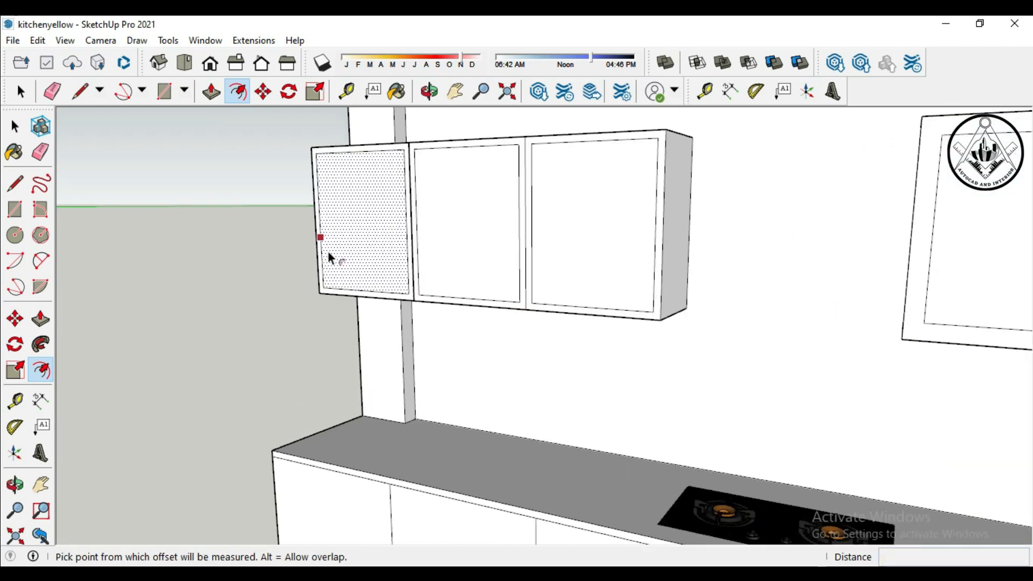
Step: Place vertical guides 1/2" to either side of the leftmost dividing line on the base cabinet fronts
scroll(250, 304, down, 4)
scroll(264, 450, up, 3)
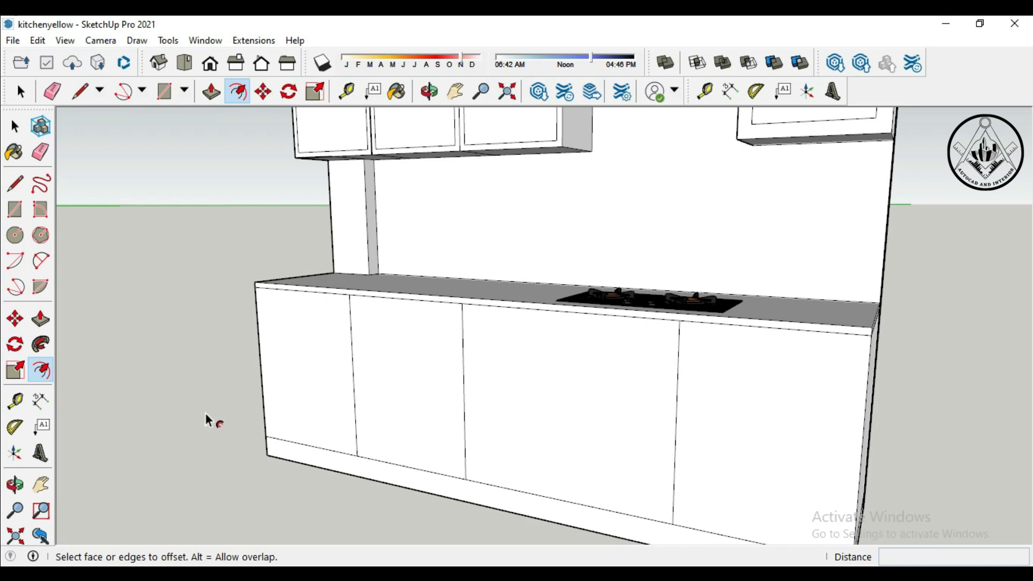
key(t)
scroll(333, 382, up, 2)
click(367, 372)
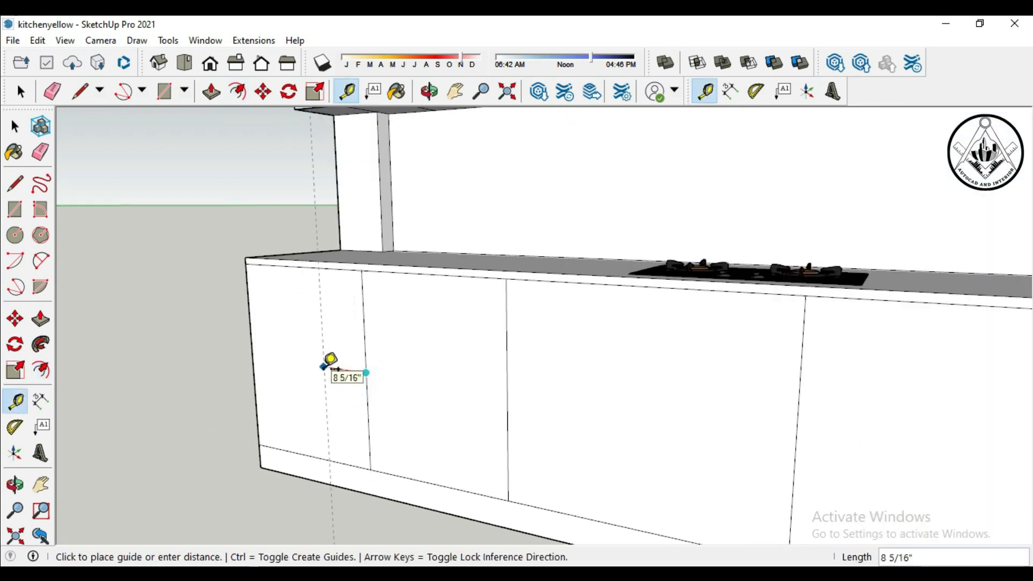
key(Return)
scroll(364, 338, up, 2)
click(364, 338)
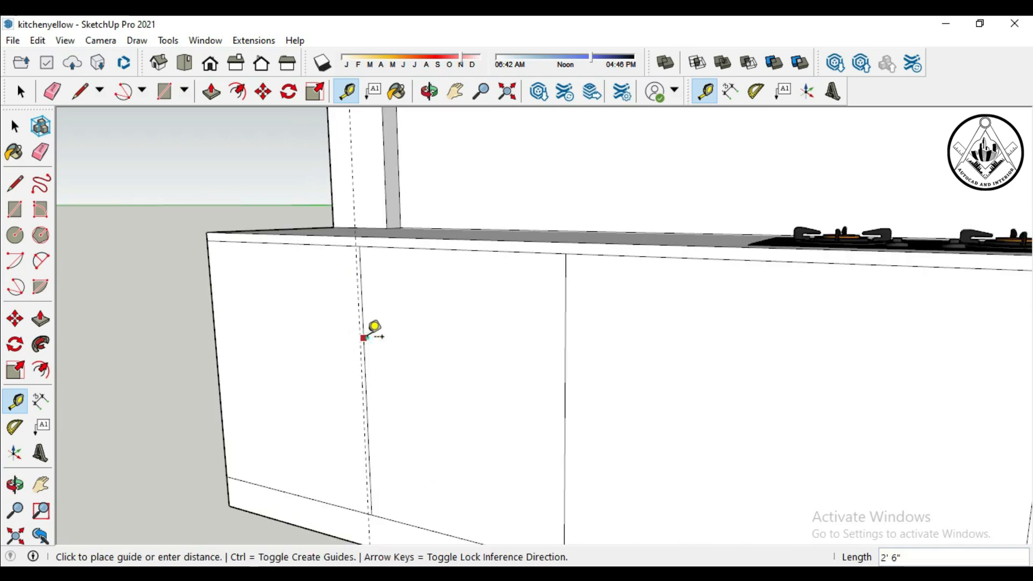
text(.5)
key(Return)
Step: Place a guide 1" to the right of the second base cabinet divider and guides 1/2" to either side of the third
scroll(153, 284, down, 3)
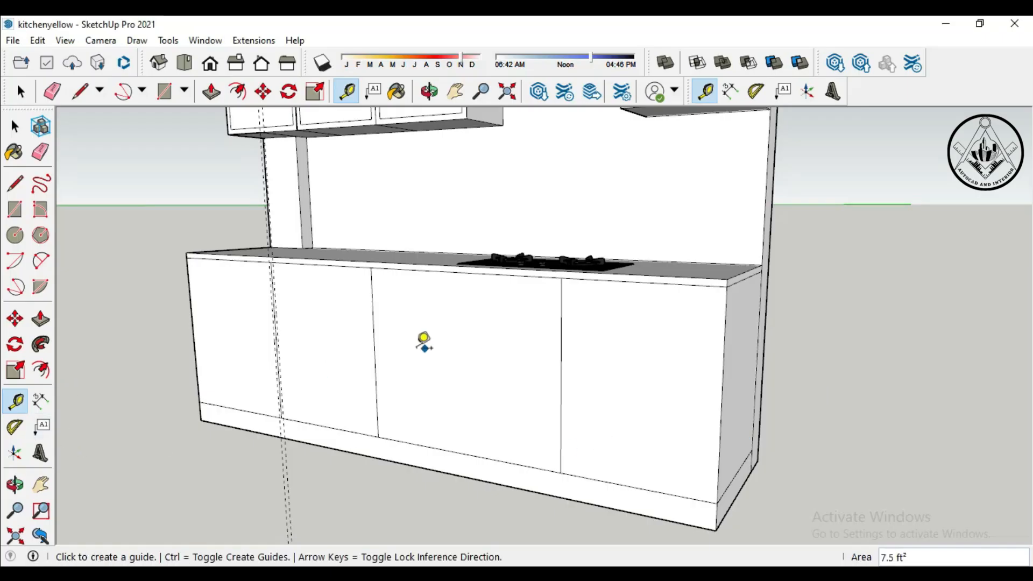
click(374, 354)
key(Return)
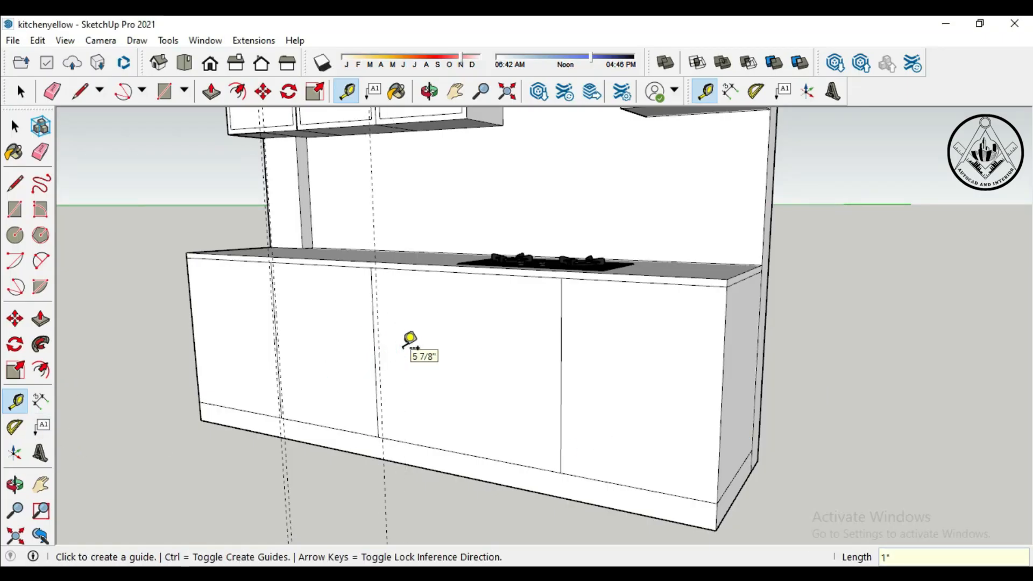
click(561, 365)
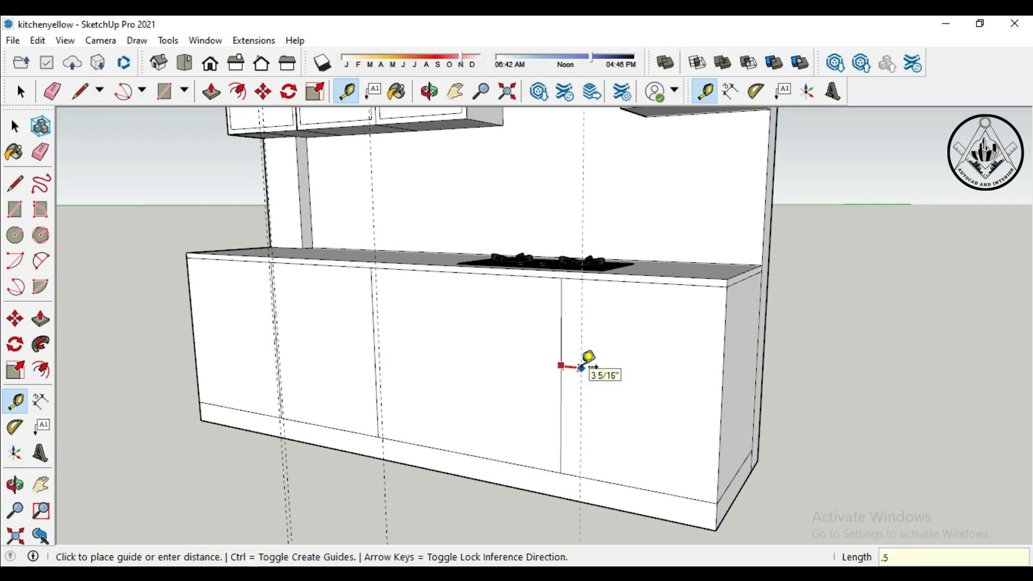
scroll(560, 352, up, 2)
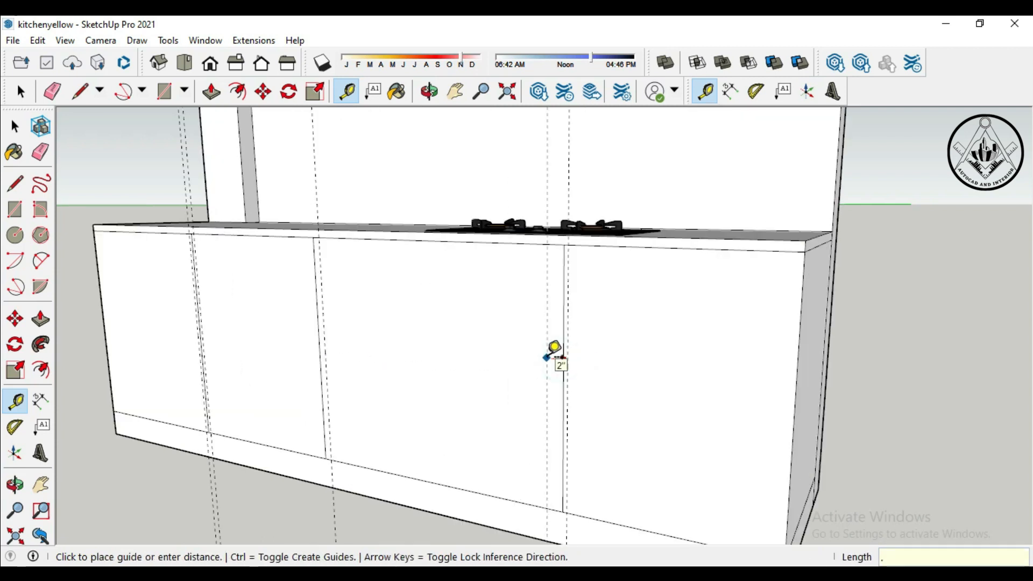
text(.5)
key(Return)
Step: Draw a full-height rectangle between the two guides around the third base cabinet divider
click(14, 210)
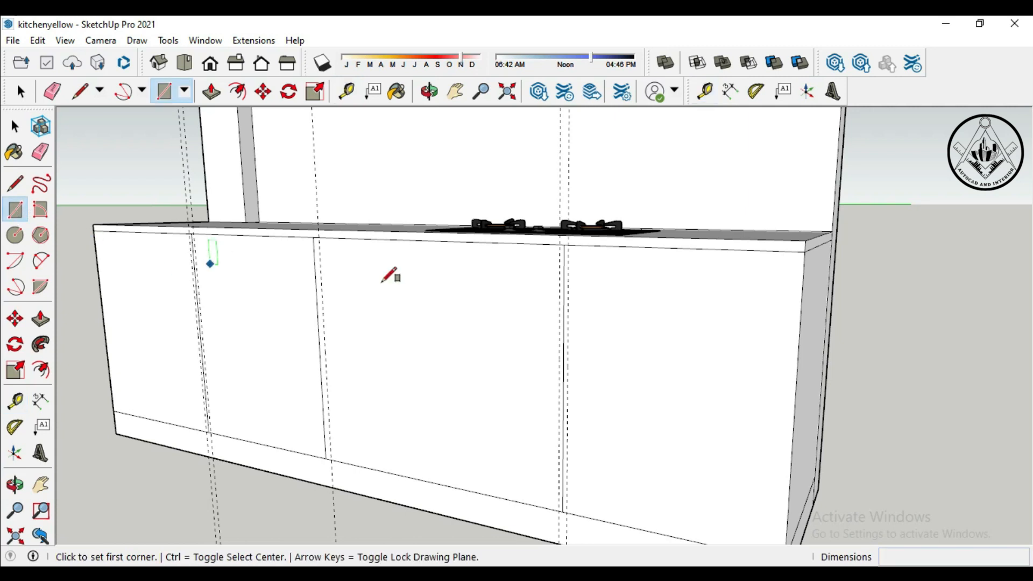
scroll(575, 246, up, 2)
click(561, 234)
scroll(574, 249, down, 4)
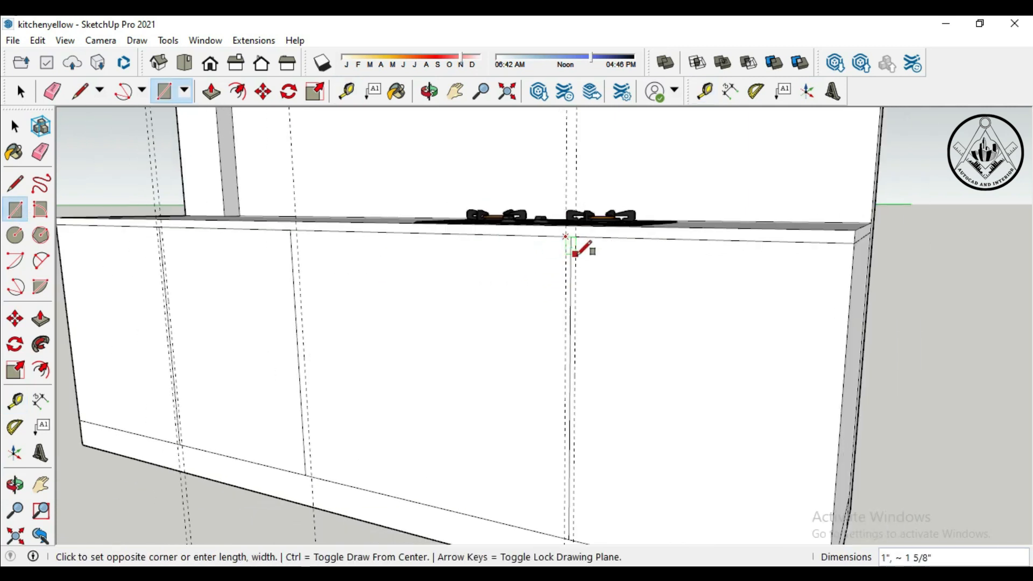
scroll(576, 471, up, 4)
click(574, 470)
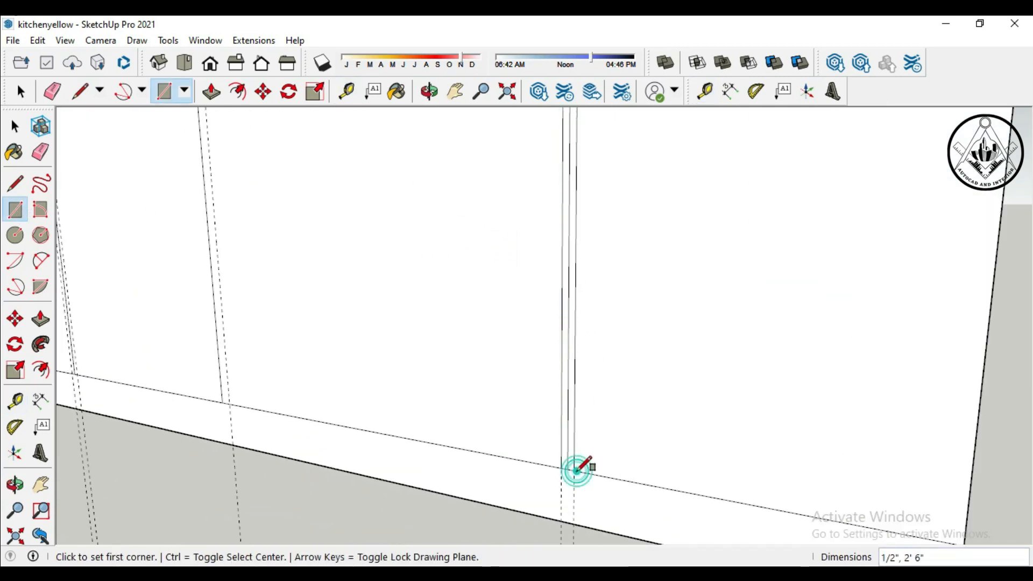
scroll(473, 408, down, 3)
Step: Draw full-height strips from the second divider to its guide and between the two guides around the leftmost divider
scroll(285, 142, up, 4)
click(273, 140)
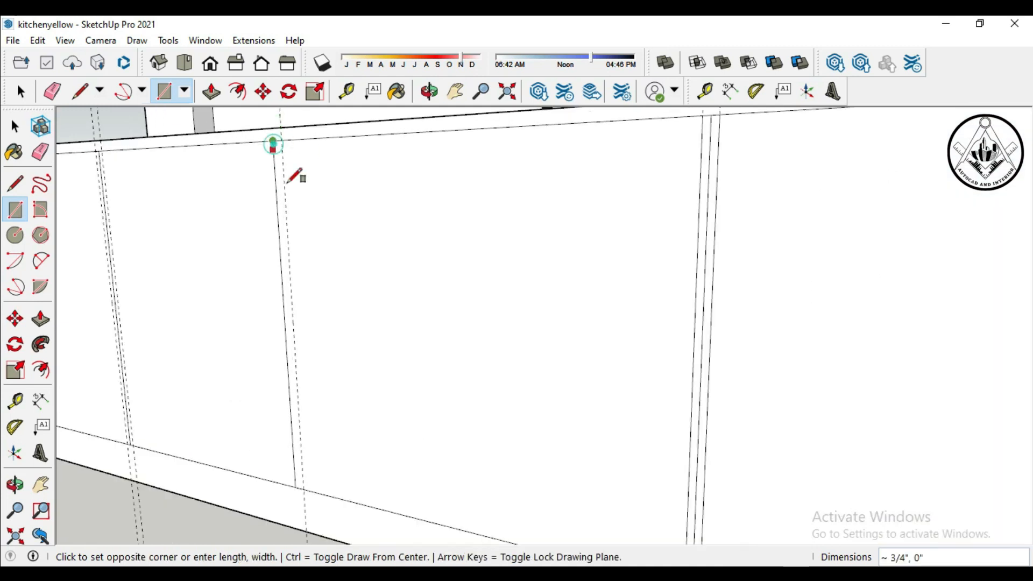
click(304, 488)
scroll(503, 392, down, 3)
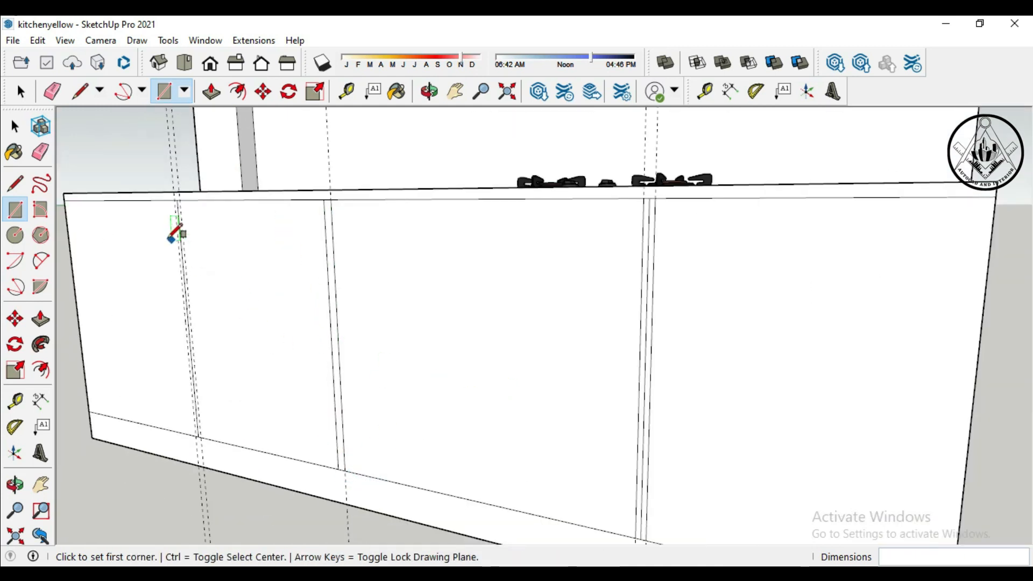
scroll(183, 180, up, 4)
scroll(183, 171, up, 2)
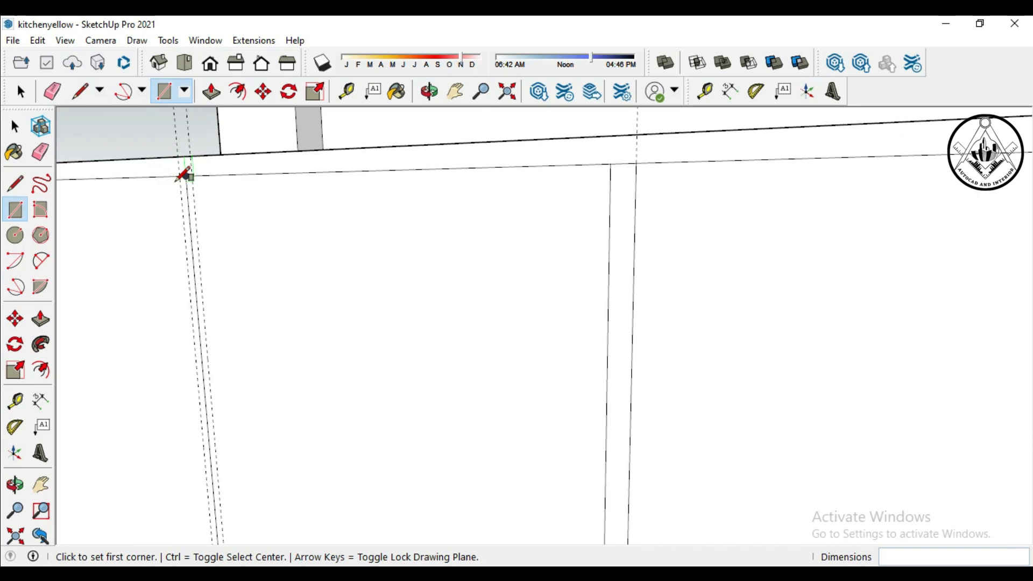
click(180, 176)
scroll(212, 196, down, 3)
scroll(237, 443, up, 4)
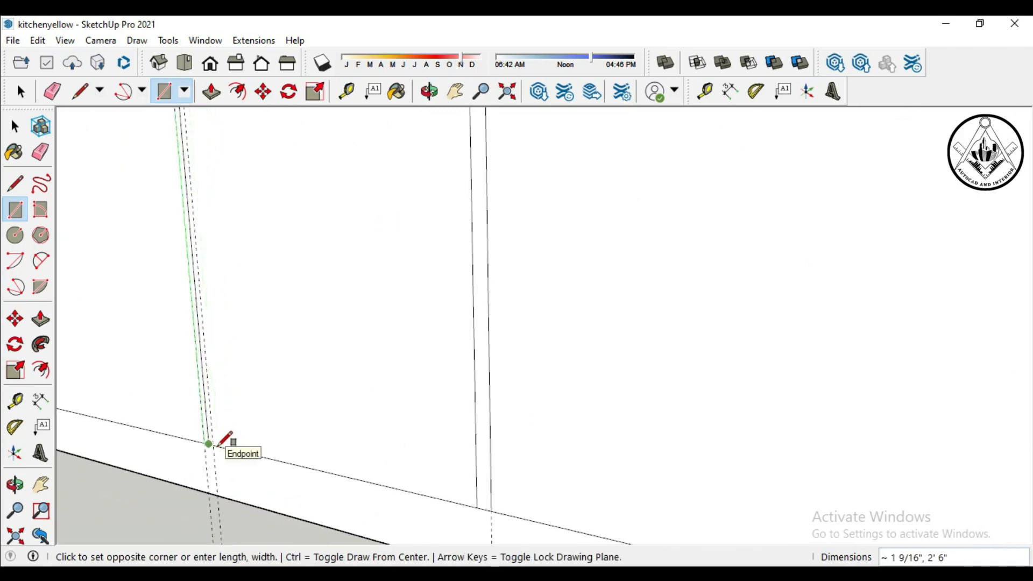
scroll(216, 445, up, 2)
key(Escape)
scroll(254, 392, down, 6)
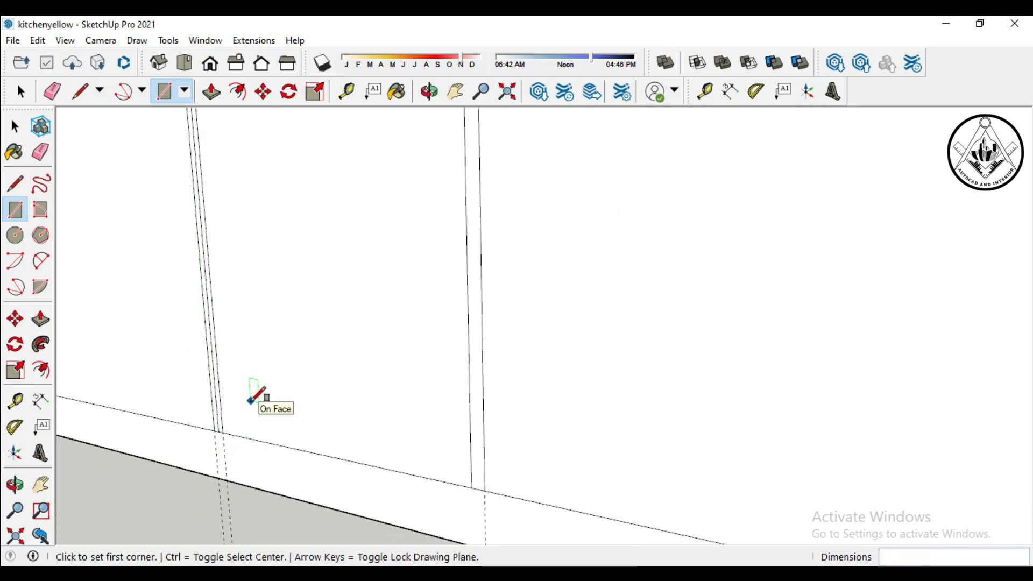
Step: Erase all the vertical guides around the base cabinet dividers
click(54, 92)
click(53, 92)
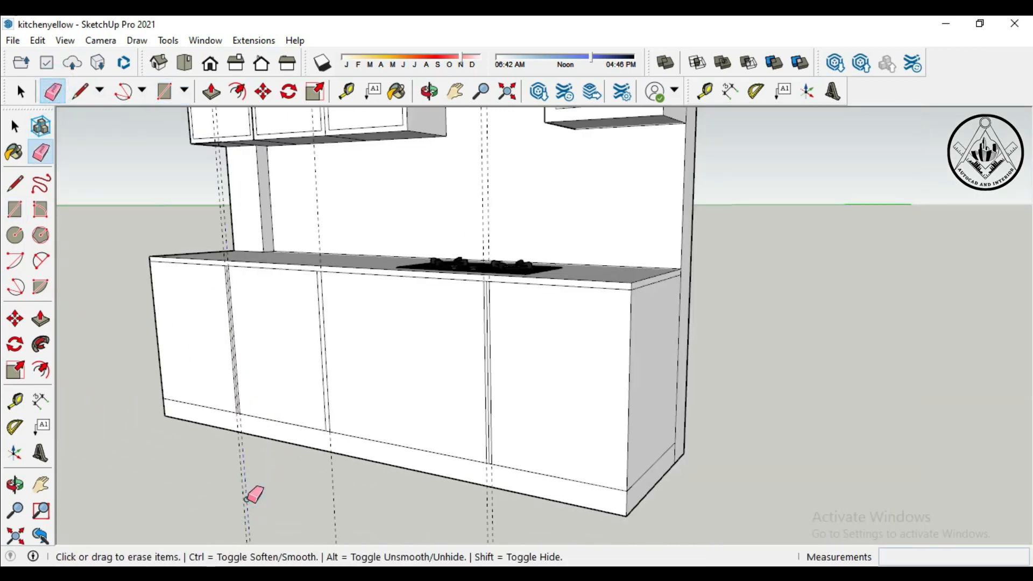
drag(334, 506, 489, 517)
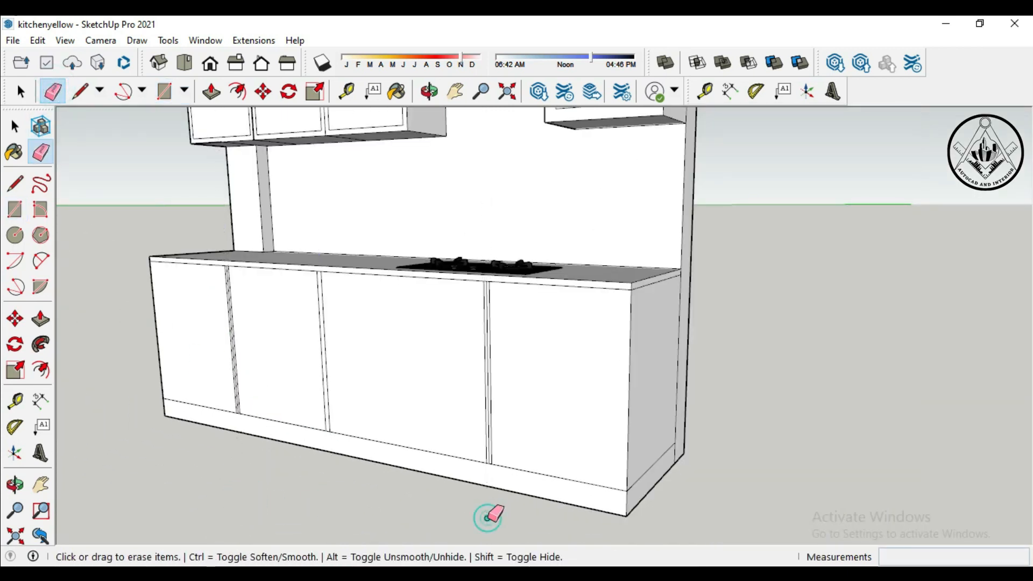
Step: Erase the original centre lines inside the third and leftmost divider strips of the base cabinets
scroll(491, 404, up, 5)
scroll(488, 399, down, 2)
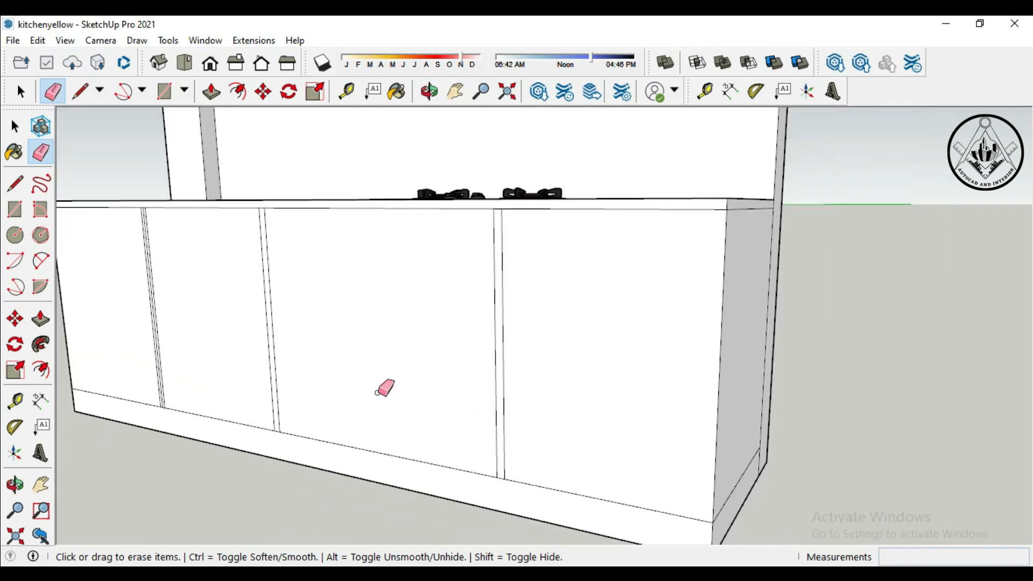
scroll(403, 383, down, 1)
scroll(192, 339, up, 6)
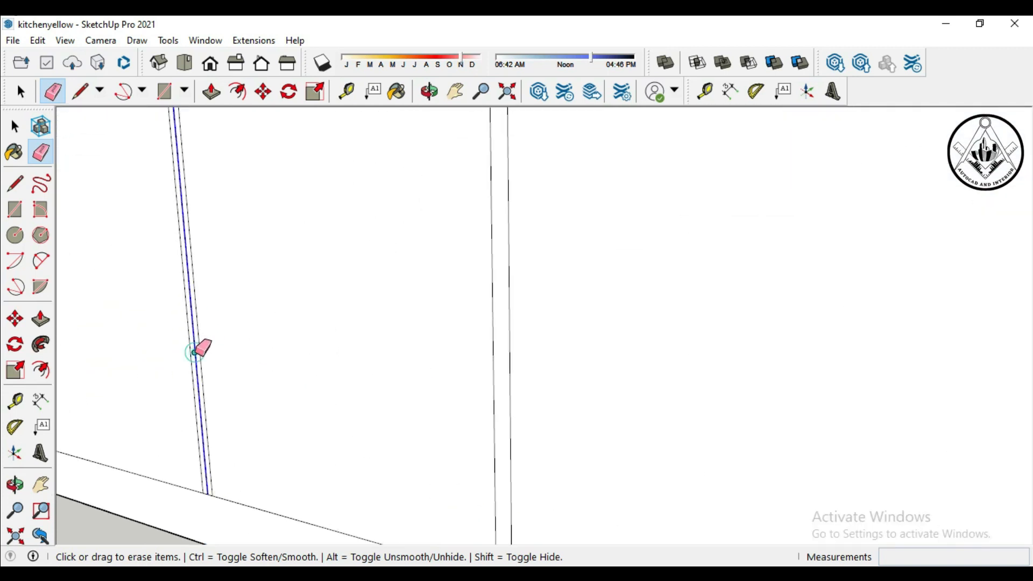
scroll(194, 353, down, 7)
Step: Try a horizontal guide 10" below the top edge of the base cabinet fronts
middle_drag(370, 444, 438, 366)
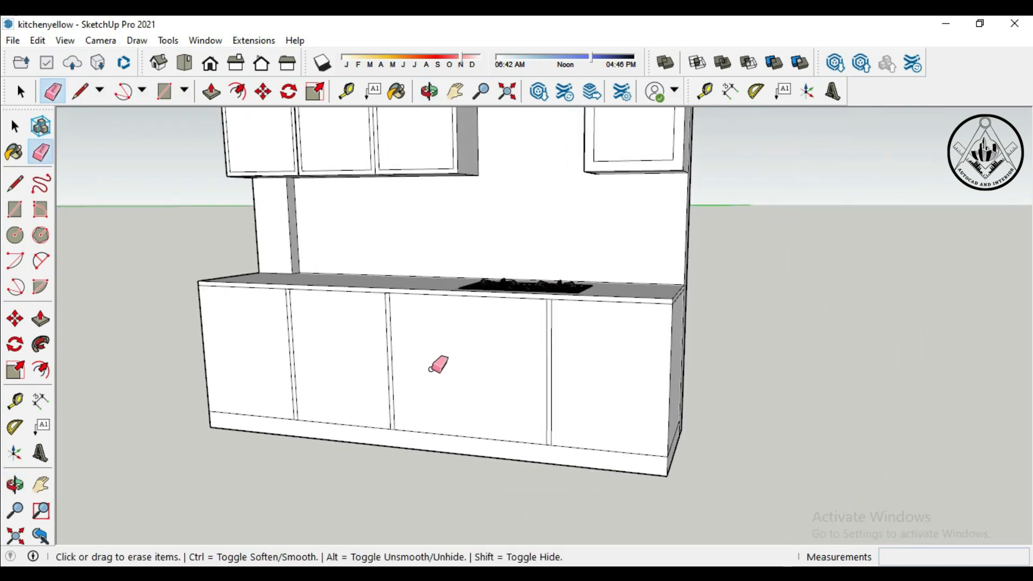
scroll(438, 366, up, 2)
click(15, 401)
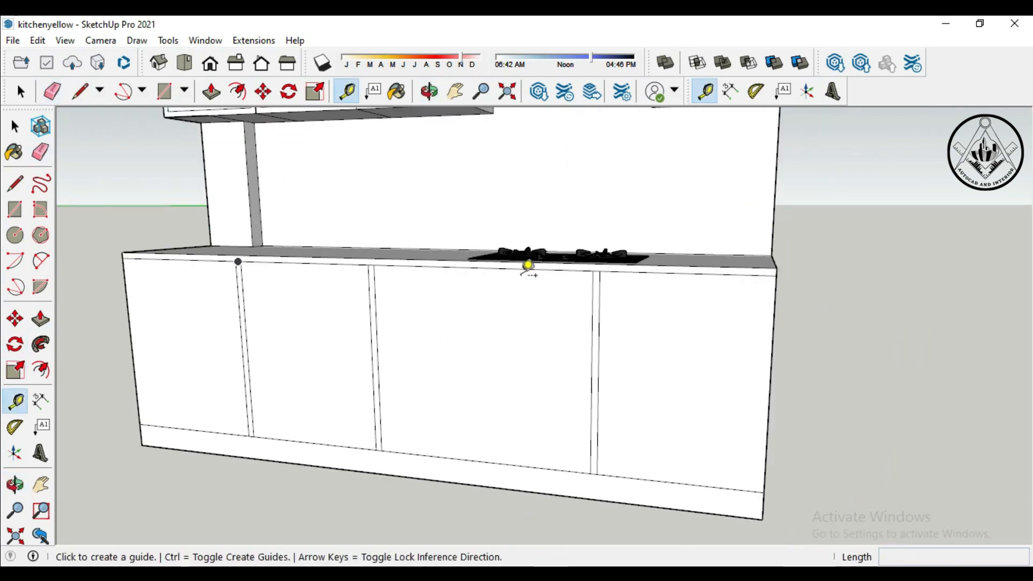
click(514, 269)
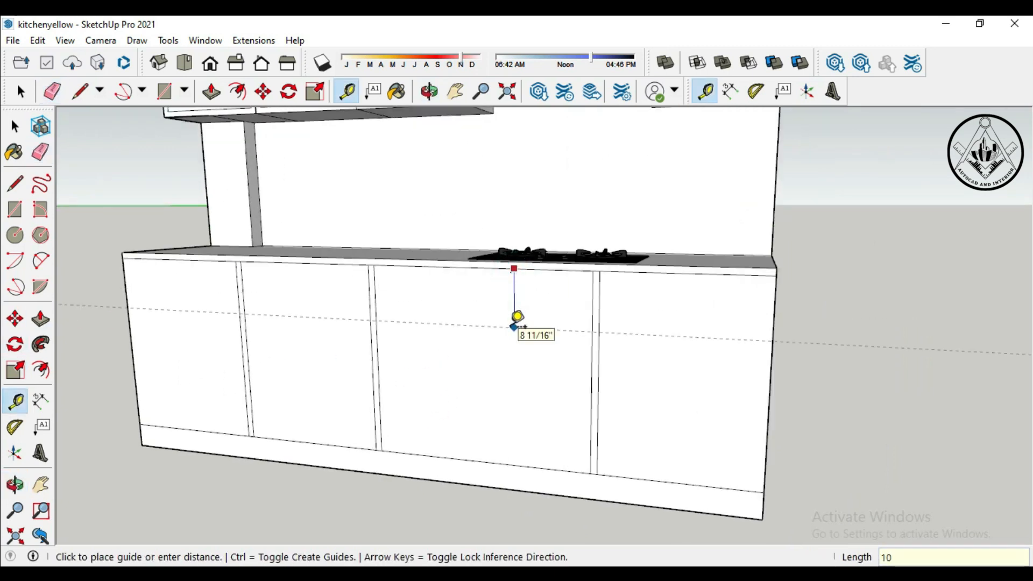
key(Return)
click(523, 337)
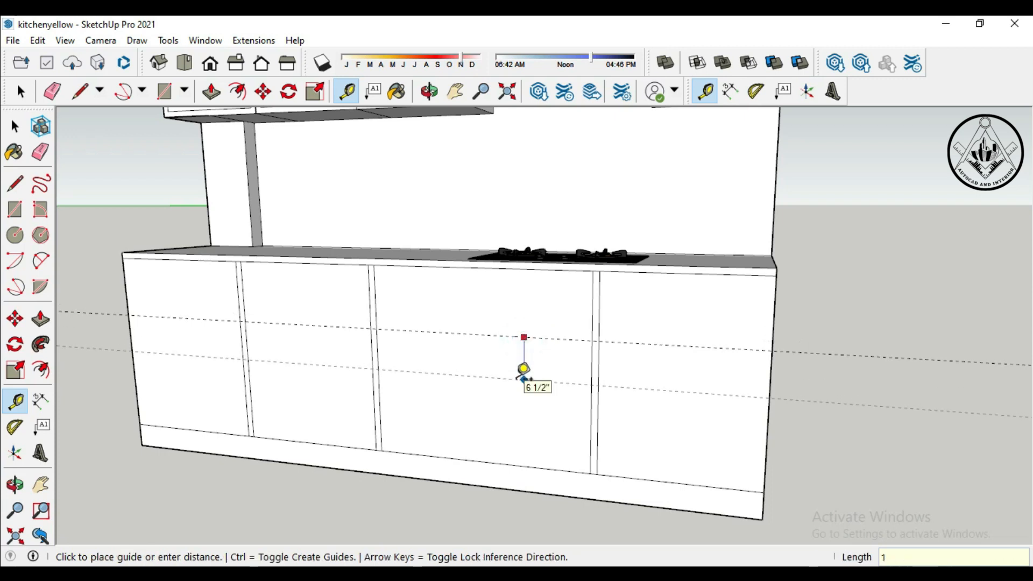
key(Return)
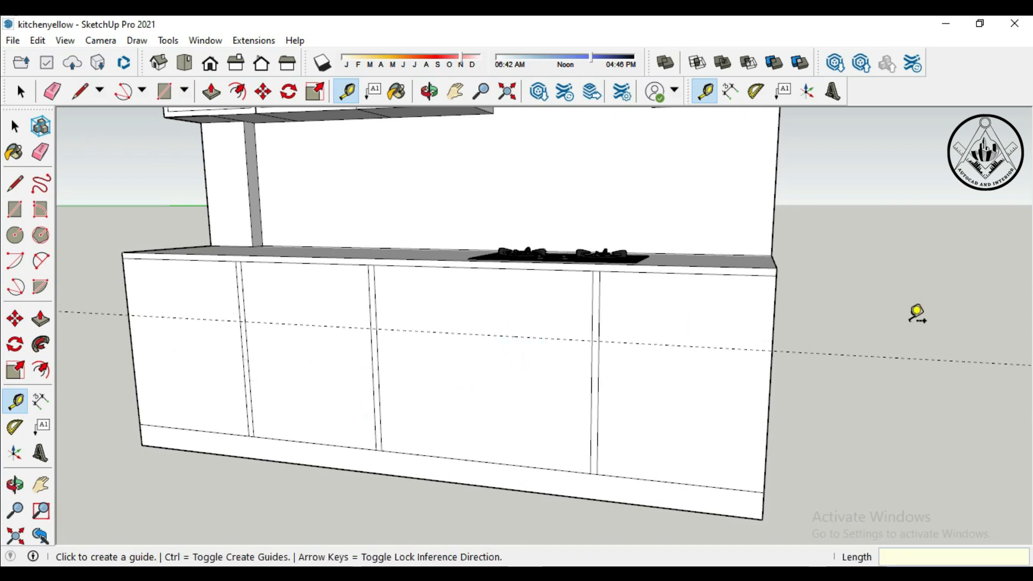
Step: Place a horizontal guide 8" below the top edge of the base cabinet fronts and another 8" below it
click(515, 265)
key(Return)
click(531, 324)
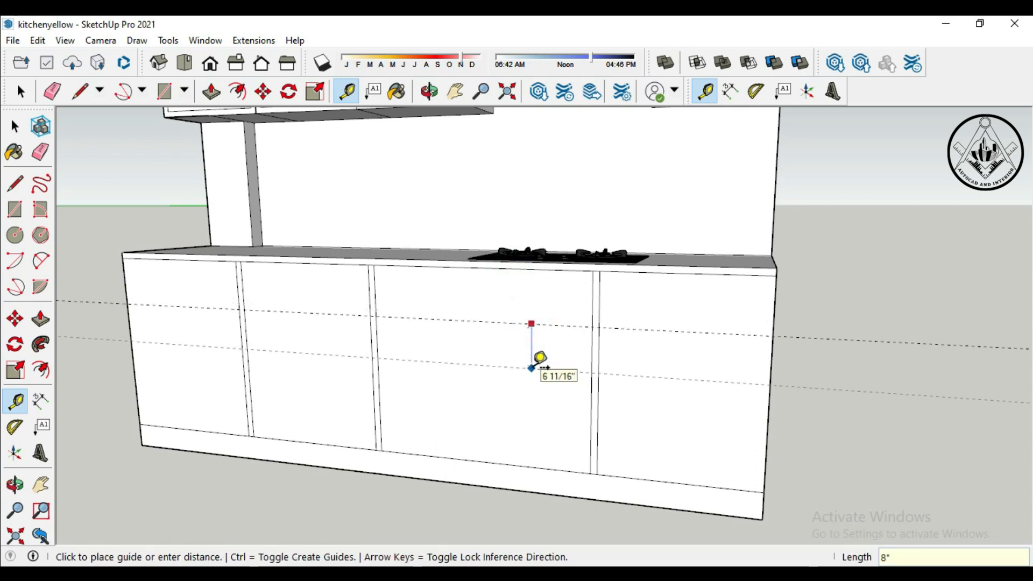
key(Return)
Step: Add a closely spaced guide below the upper horizontal guide and two more in succession below the lower one
click(515, 323)
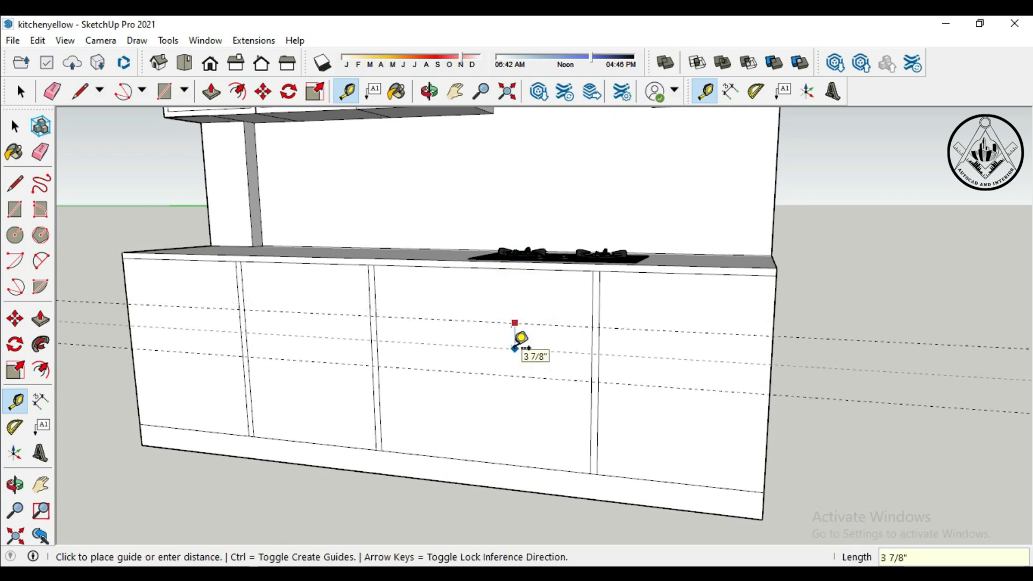
key(Return)
click(460, 372)
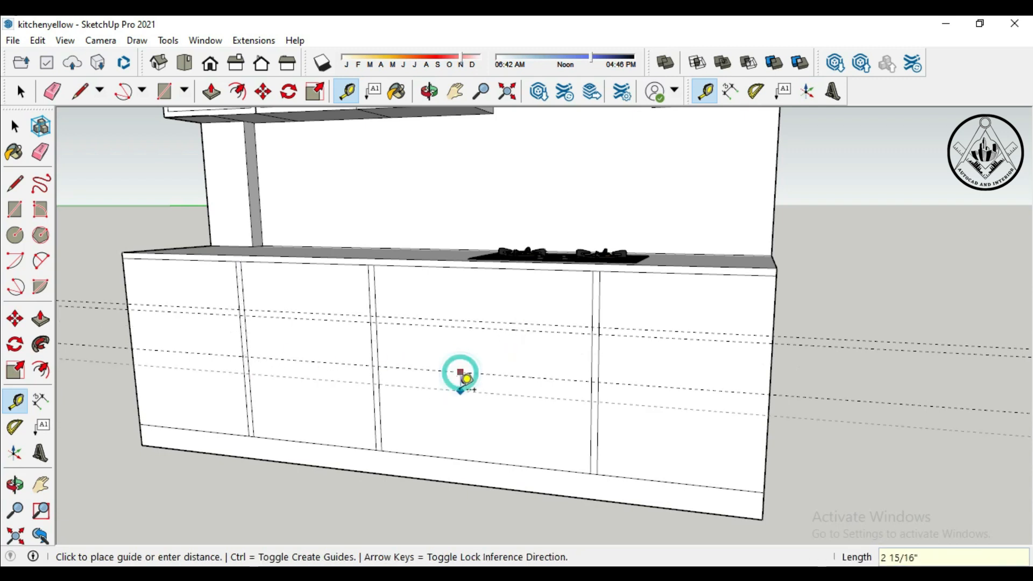
click(463, 395)
click(511, 383)
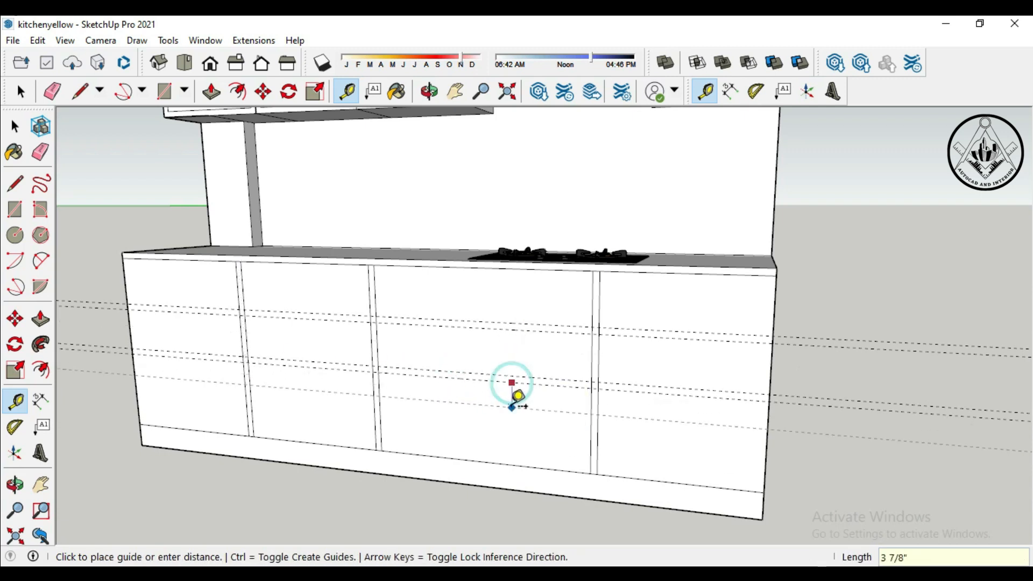
key(Return)
click(41, 153)
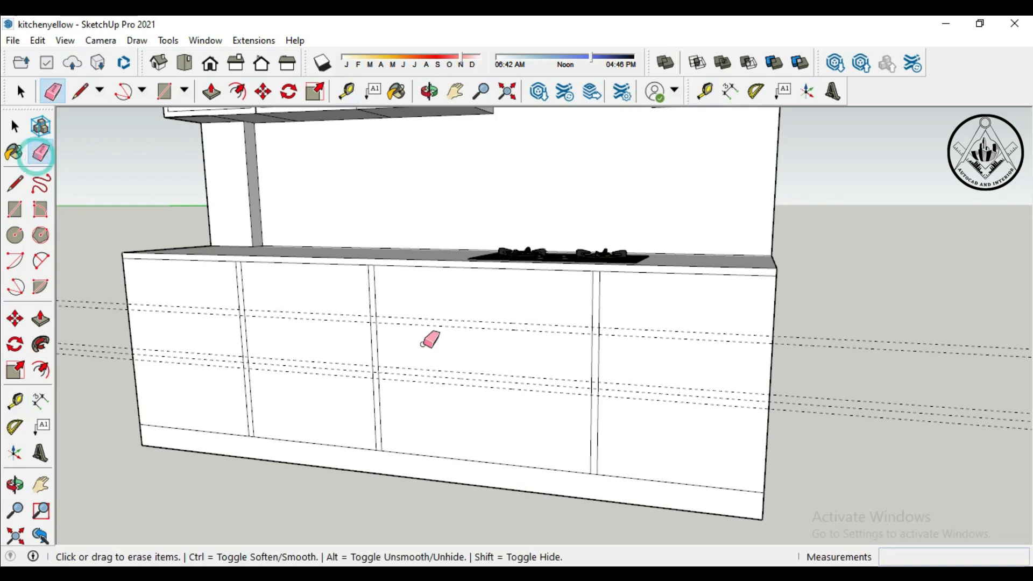
Step: Draw two thin horizontal strips along the guide pairs between the second and third dividers, and erase the remaining guides
click(15, 209)
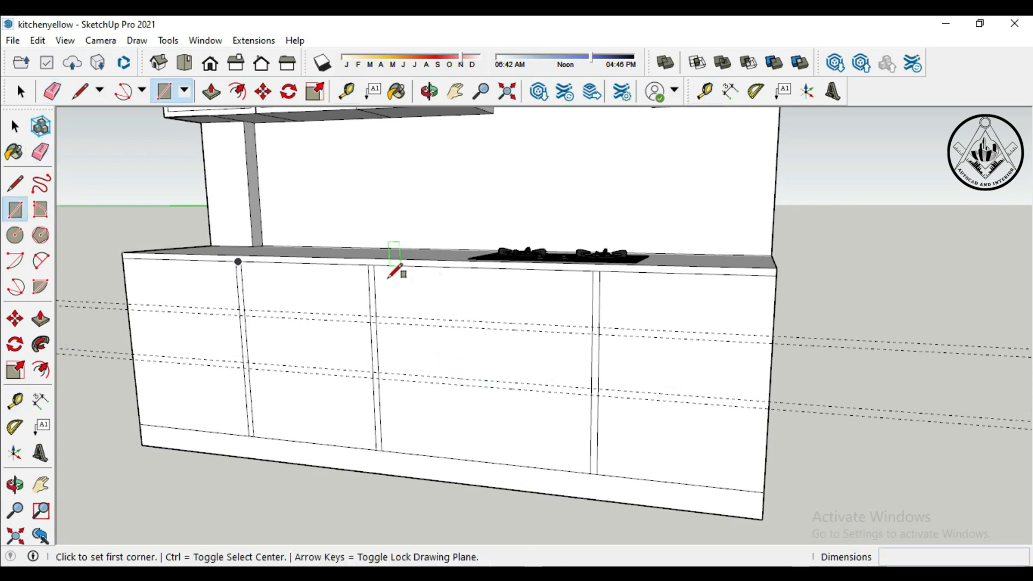
click(375, 316)
click(593, 332)
click(378, 372)
click(591, 396)
click(378, 373)
click(597, 394)
click(40, 153)
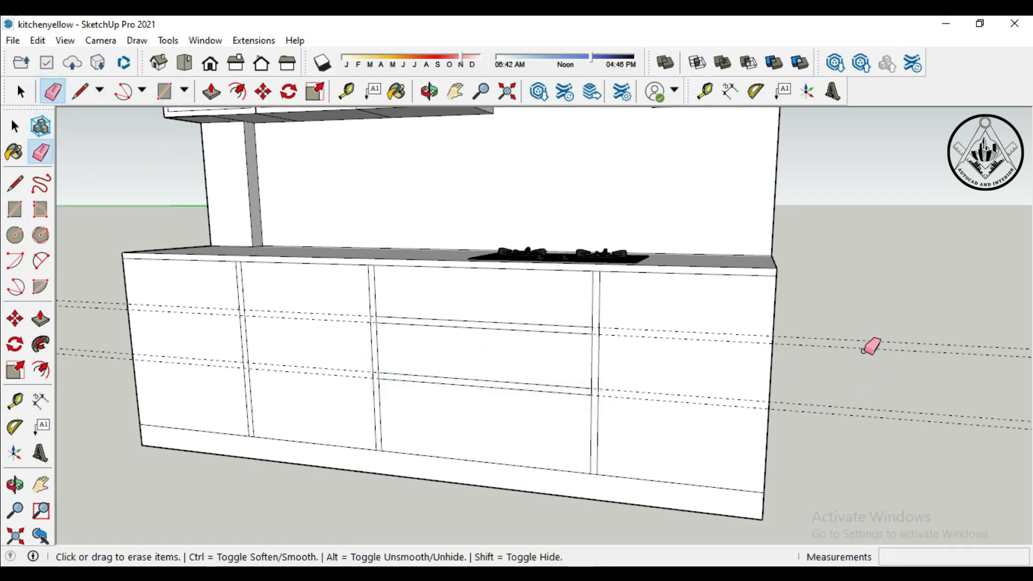
click(837, 405)
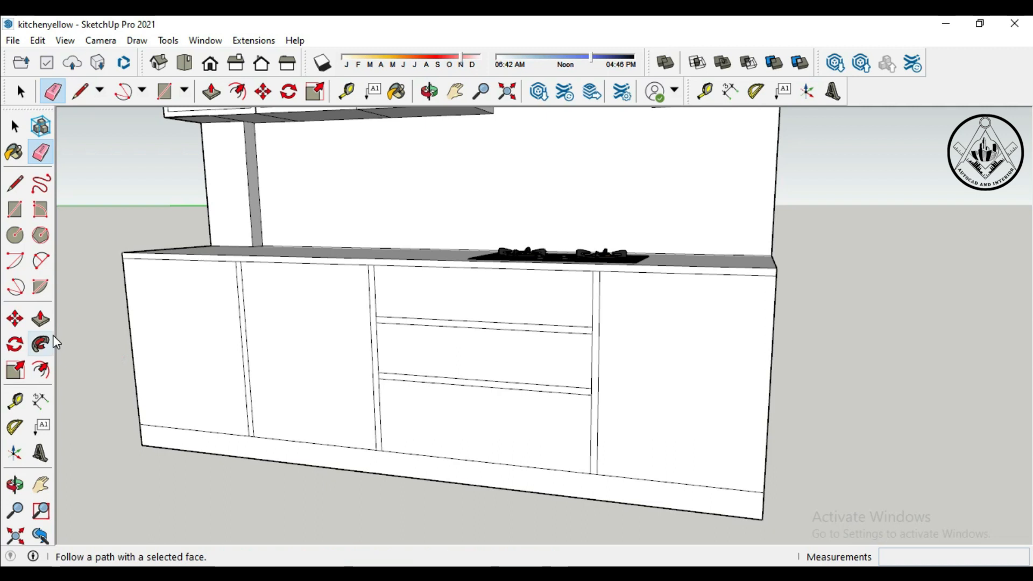
Step: Copy the top edges, one side edge and the drawer lines of the base cabinet fronts to empty space beside the kitchen unit
scroll(605, 325, down, 1)
scroll(606, 323, down, 2)
scroll(250, 447, up, 3)
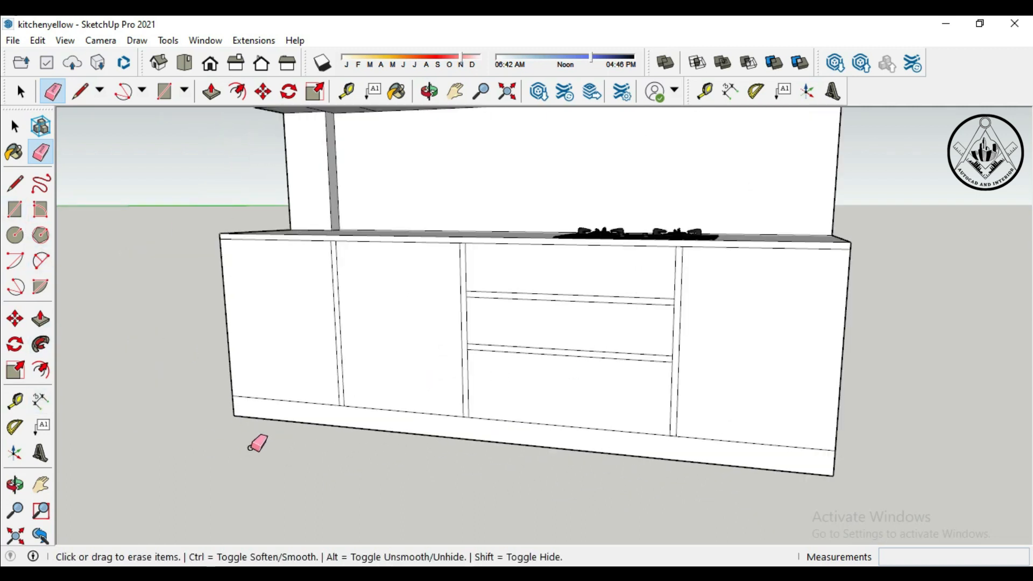
scroll(189, 409, up, 2)
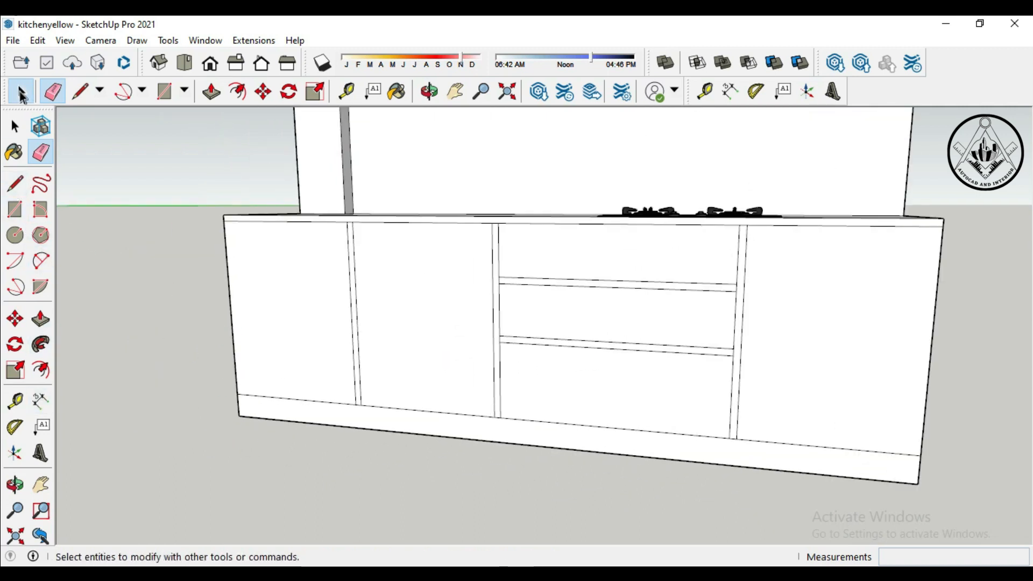
click(22, 91)
click(294, 222)
ctrl+click(229, 277)
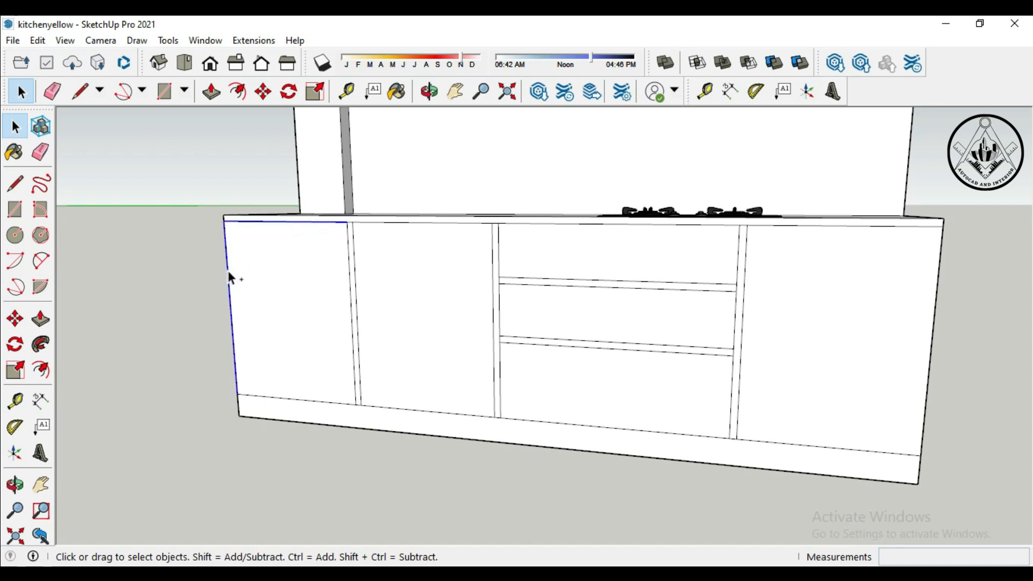
scroll(275, 258, down, 1)
scroll(346, 245, up, 1)
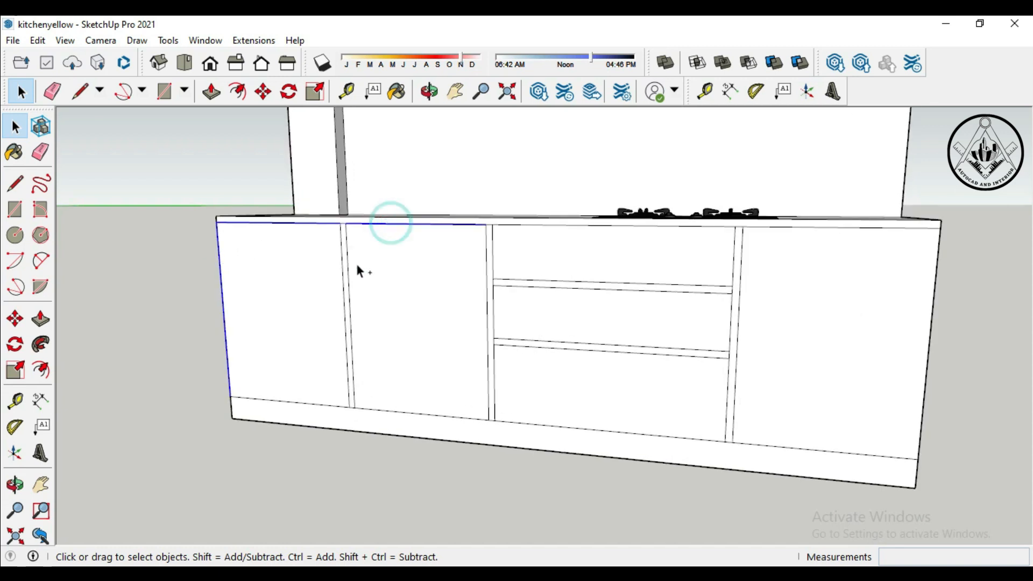
ctrl+click(799, 230)
ctrl+click(739, 264)
ctrl+click(565, 226)
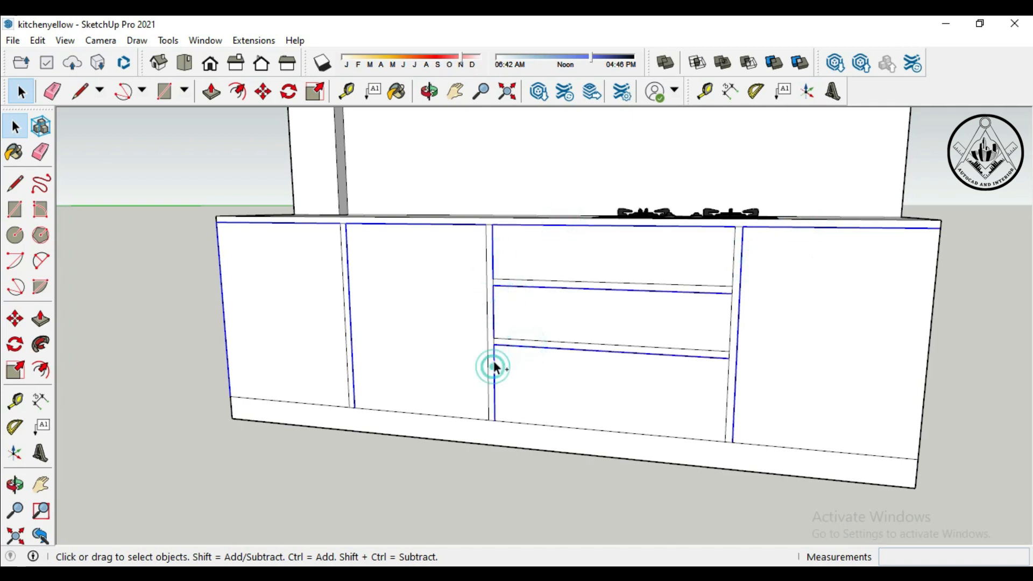
scroll(491, 364, down, 4)
key(m)
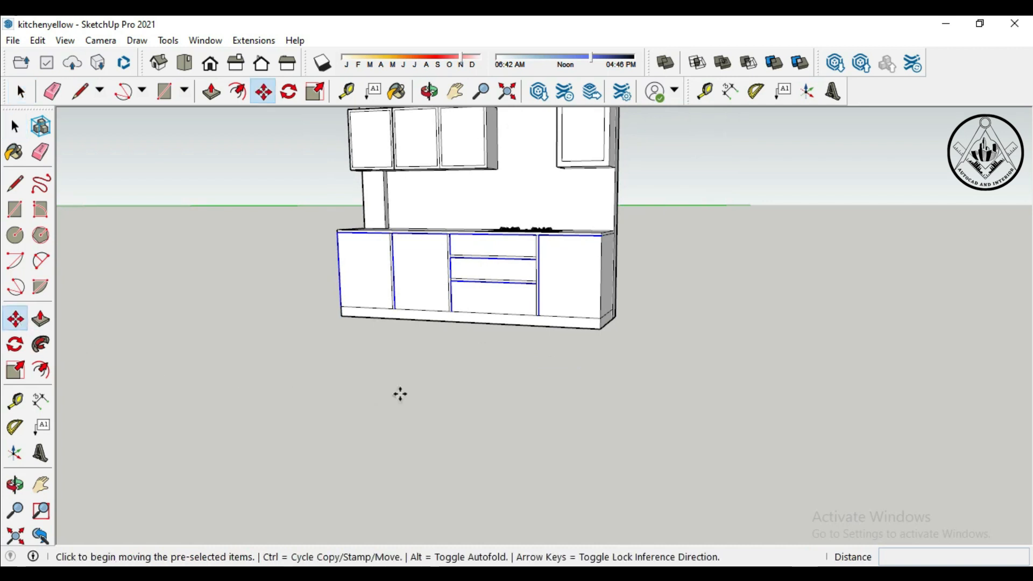
key(ctrl+v)
click(674, 337)
scroll(502, 359, down, 3)
scroll(933, 304, up, 2)
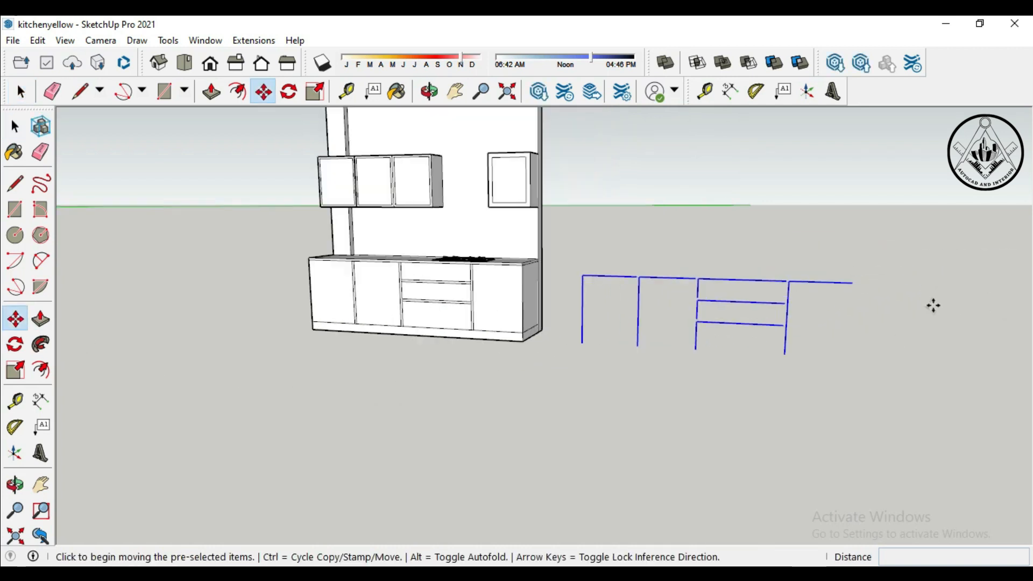
Step: Draw rectangles over the copied edges to form the first two door fronts
click(15, 210)
scroll(563, 312, up, 2)
click(520, 360)
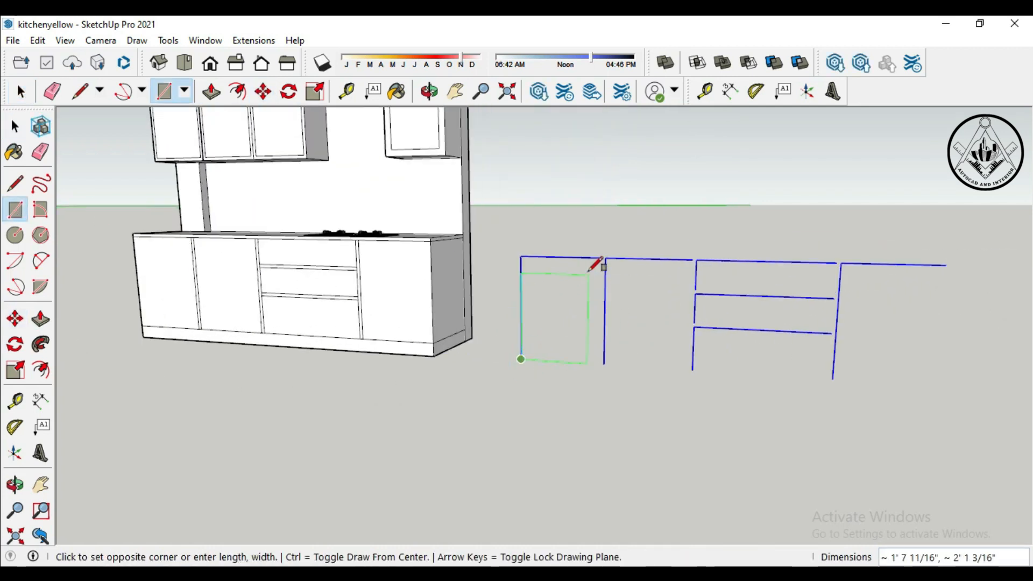
click(602, 257)
click(604, 364)
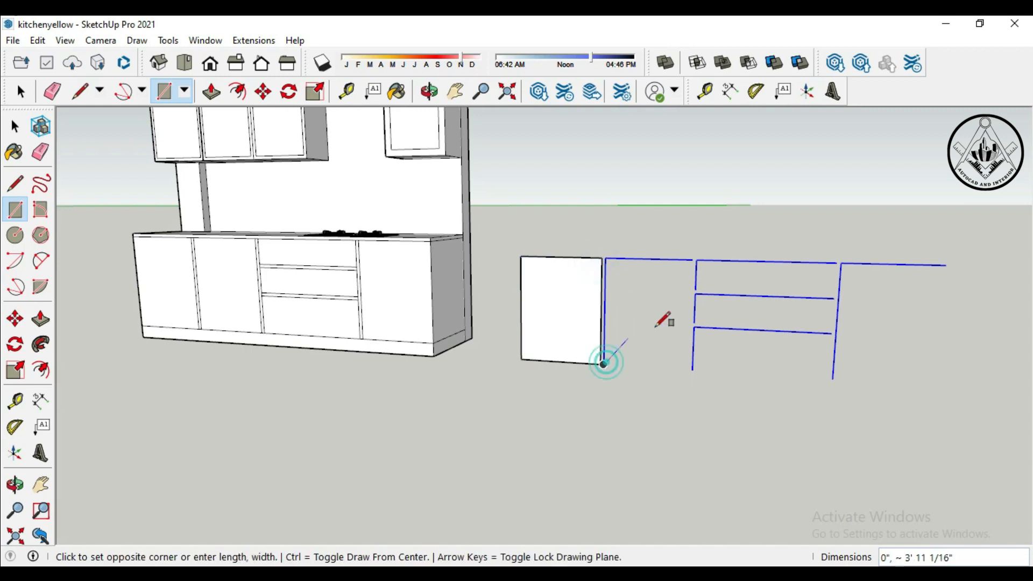
click(692, 260)
Step: Draw rectangles over the remaining copied edges to form the three drawer fronts and the last door front
scroll(695, 289, up, 2)
click(599, 294)
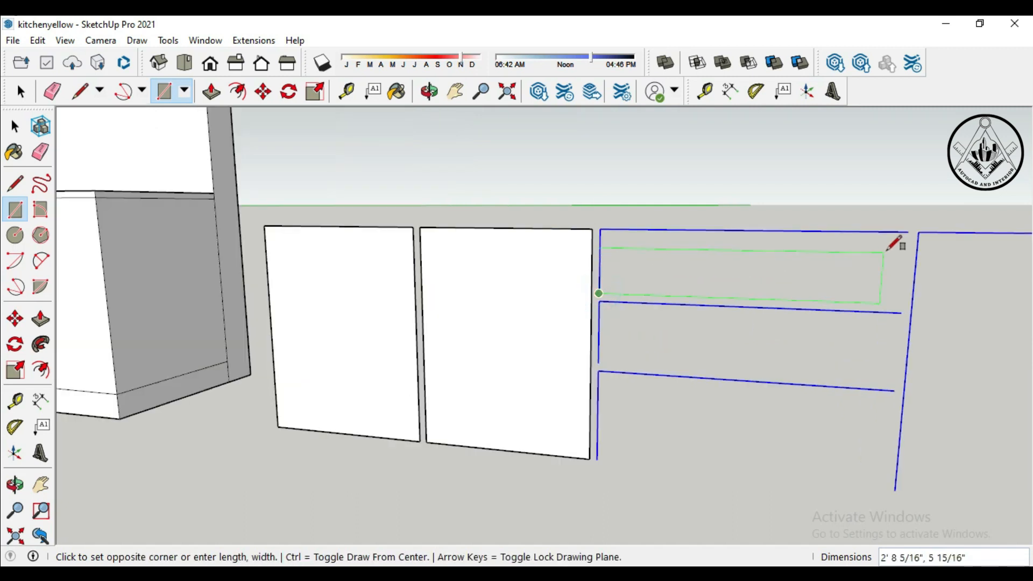
click(908, 235)
click(598, 364)
click(900, 313)
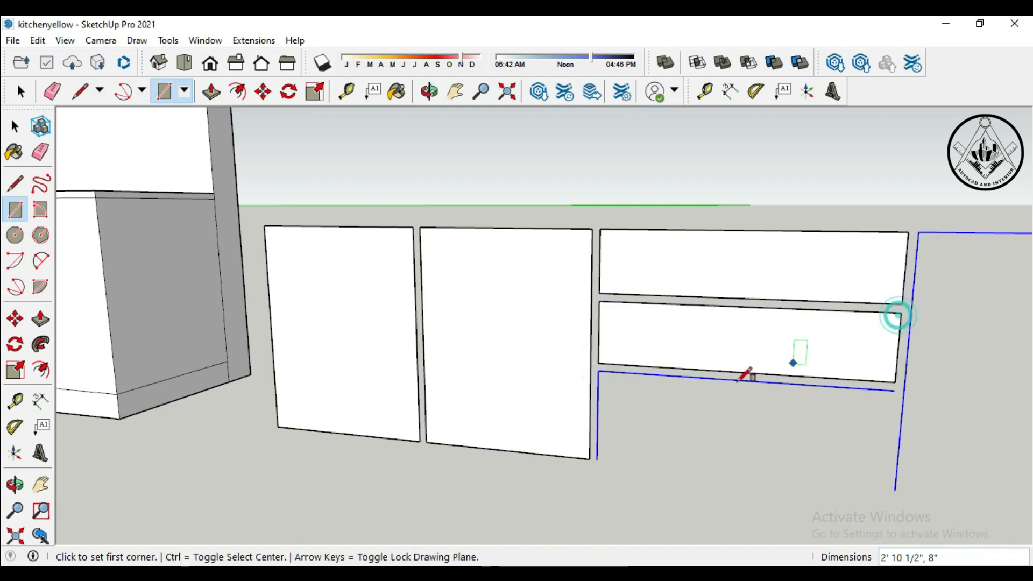
click(596, 460)
click(888, 388)
scroll(473, 343, down, 2)
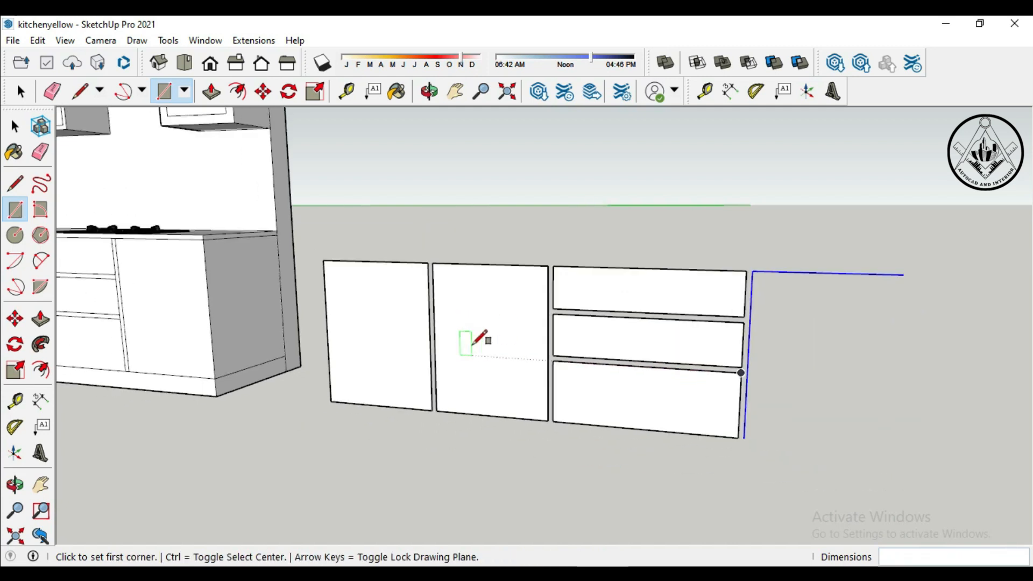
click(745, 436)
click(903, 275)
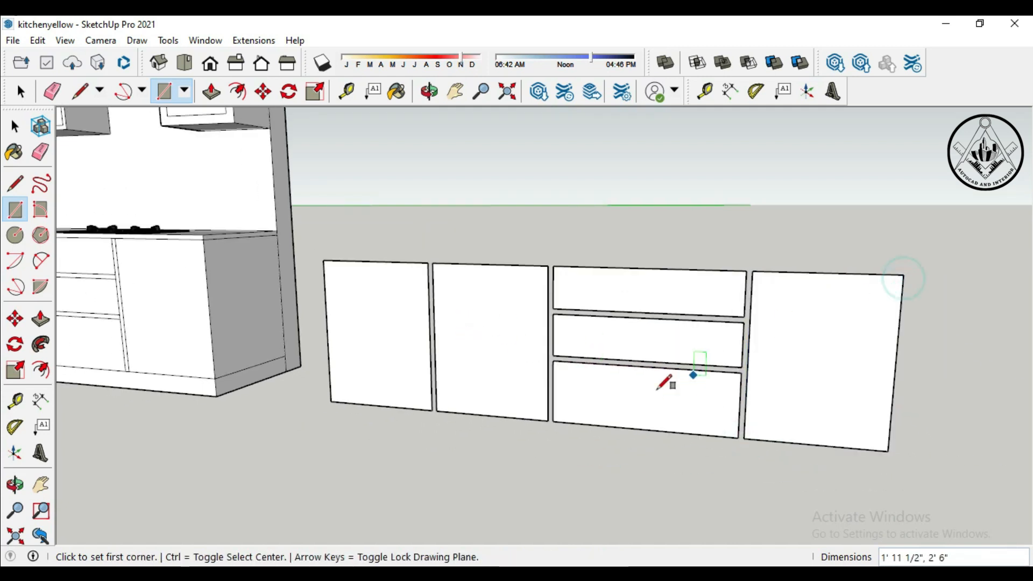
Step: Extrude the first two separate door fronts by 1" with Push/Pull
scroll(669, 396, down, 2)
scroll(670, 397, down, 1)
click(40, 319)
click(510, 366)
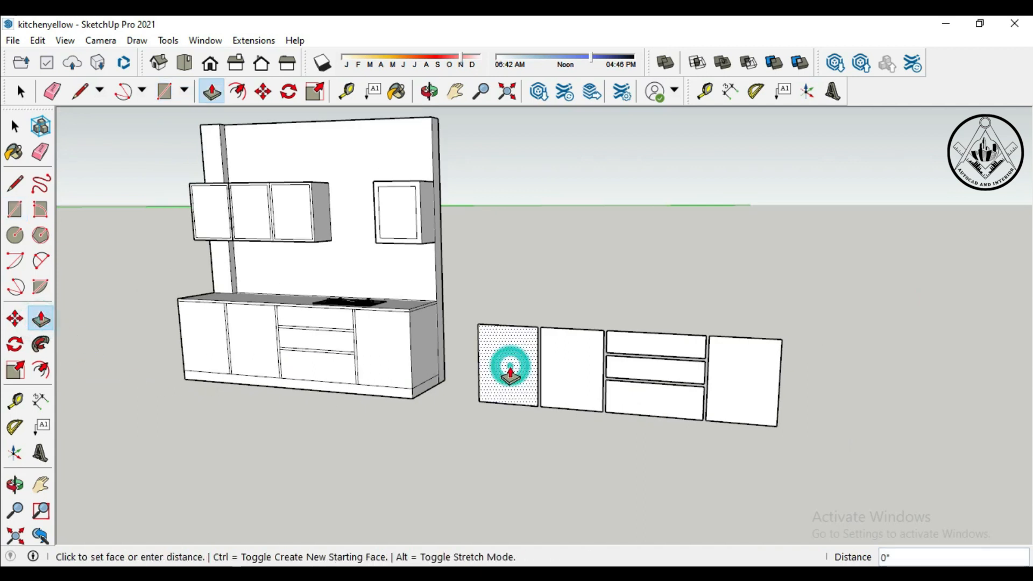
text(1)
key(Return)
scroll(569, 366, up, 1)
click(567, 370)
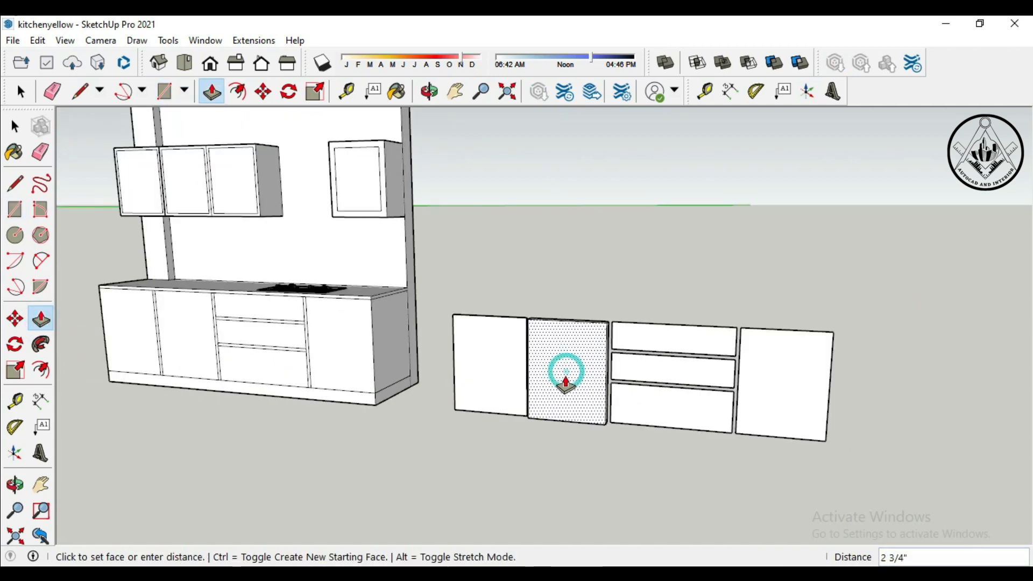
Step: Extrude the three drawer fronts and the last door front by 1"
click(667, 340)
text(1)
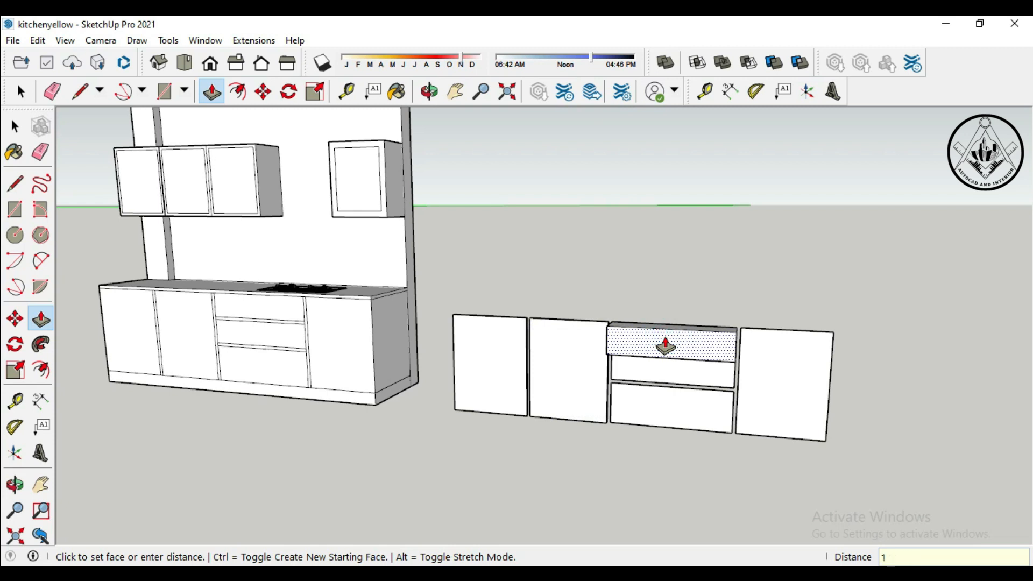
key(Return)
click(659, 371)
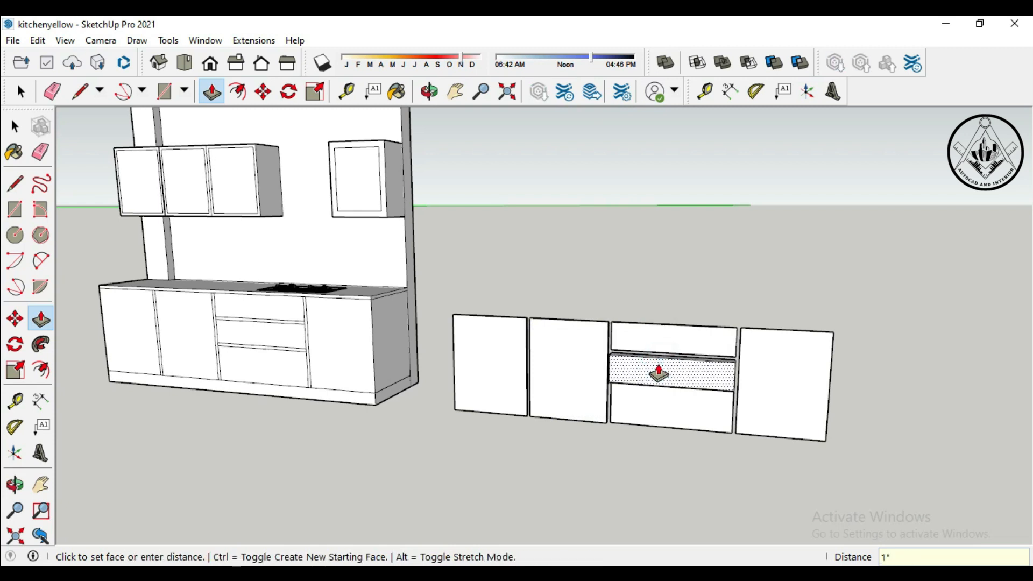
key(Return)
click(667, 413)
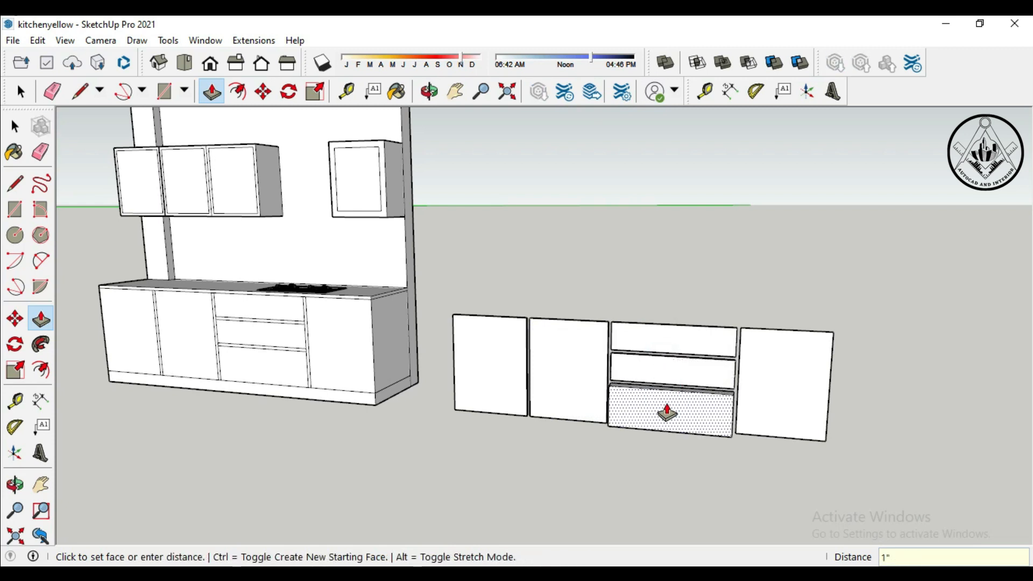
click(764, 382)
text(1)
key(ctrl+z)
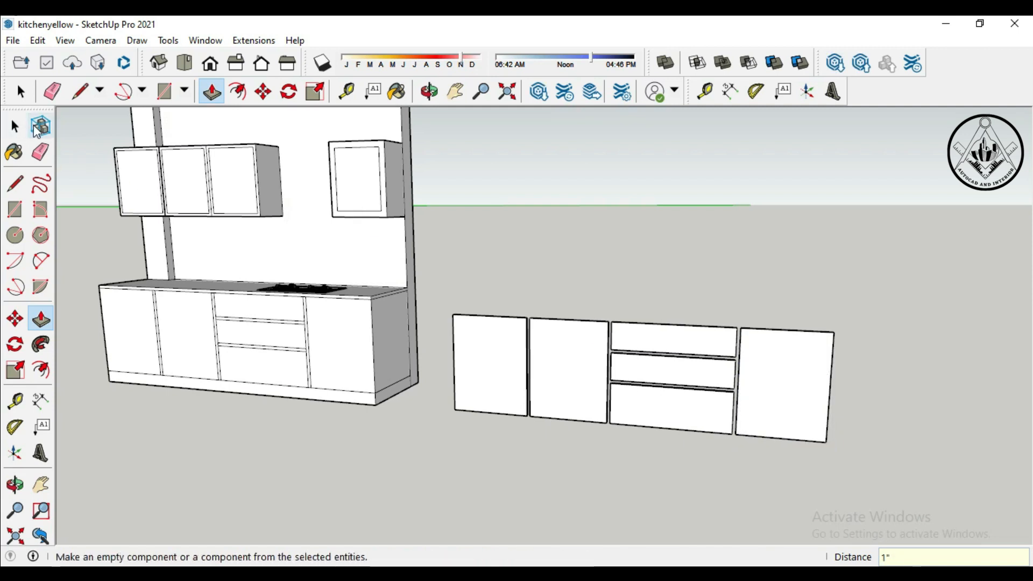
Step: Move all the thickened fronts onto the base cabinet's front face, aligning their upper end corner with the corner just below the countertop
key(space)
drag(543, 301, 442, 272)
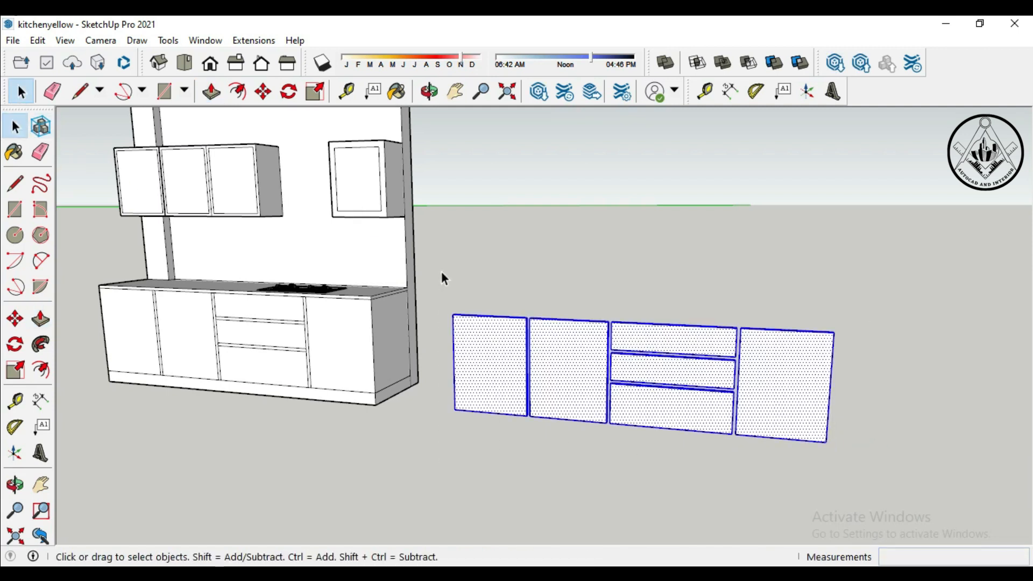
click(16, 321)
middle_drag(844, 393, 762, 454)
scroll(803, 401, up, 3)
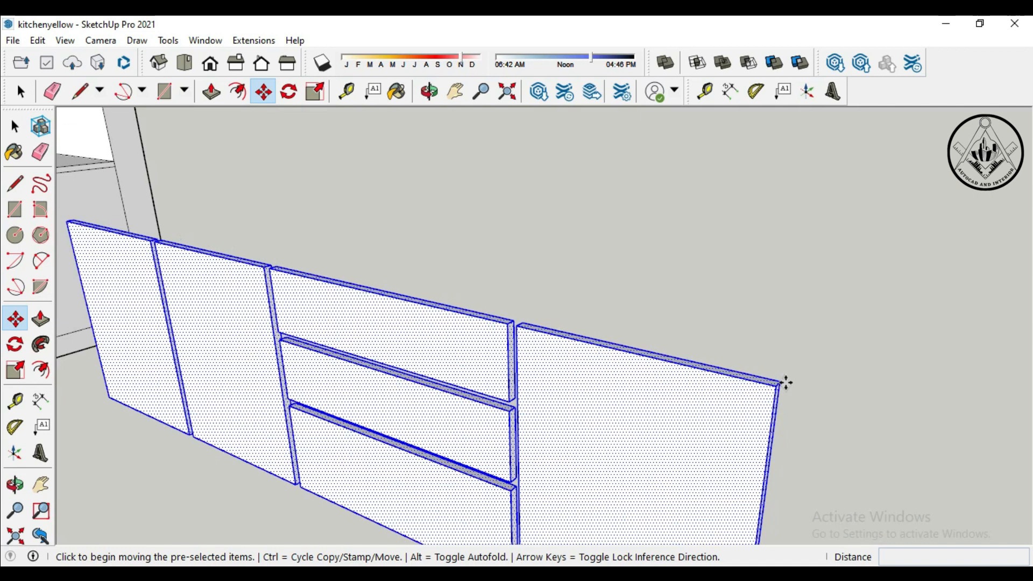
click(780, 380)
scroll(789, 387, down, 3)
scroll(385, 295, up, 5)
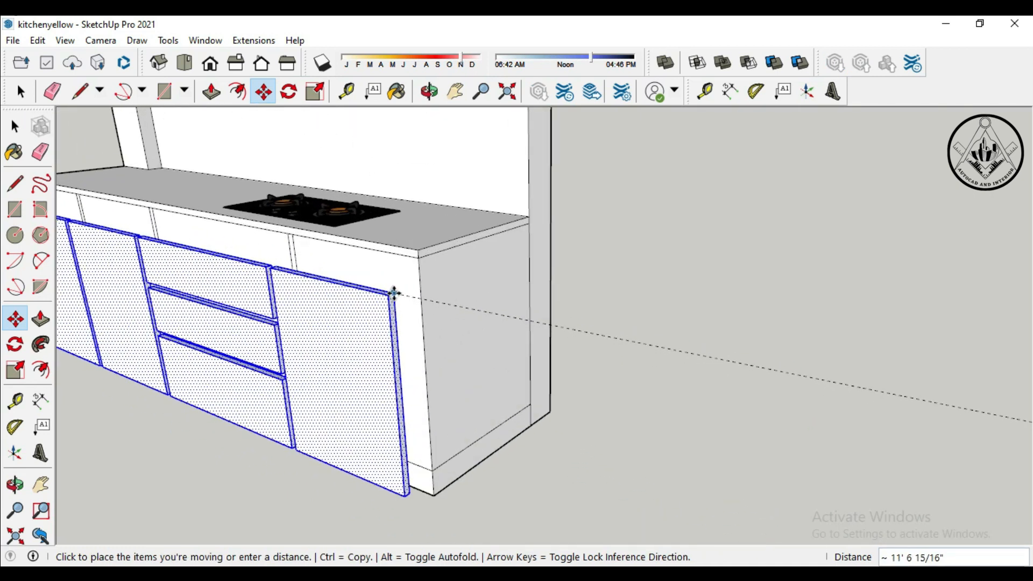
click(424, 252)
Step: Examine the kitchen unit with its attached door and drawer fronts from several sides and distances
scroll(710, 360, down, 4)
middle_drag(710, 360, 59, 306)
key(space)
click(742, 360)
middle_drag(741, 359, 491, 491)
middle_drag(627, 452, 708, 332)
scroll(704, 335, up, 2)
scroll(716, 306, down, 4)
scroll(731, 248, up, 3)
scroll(672, 204, down, 2)
click(262, 99)
scroll(696, 363, down, 5)
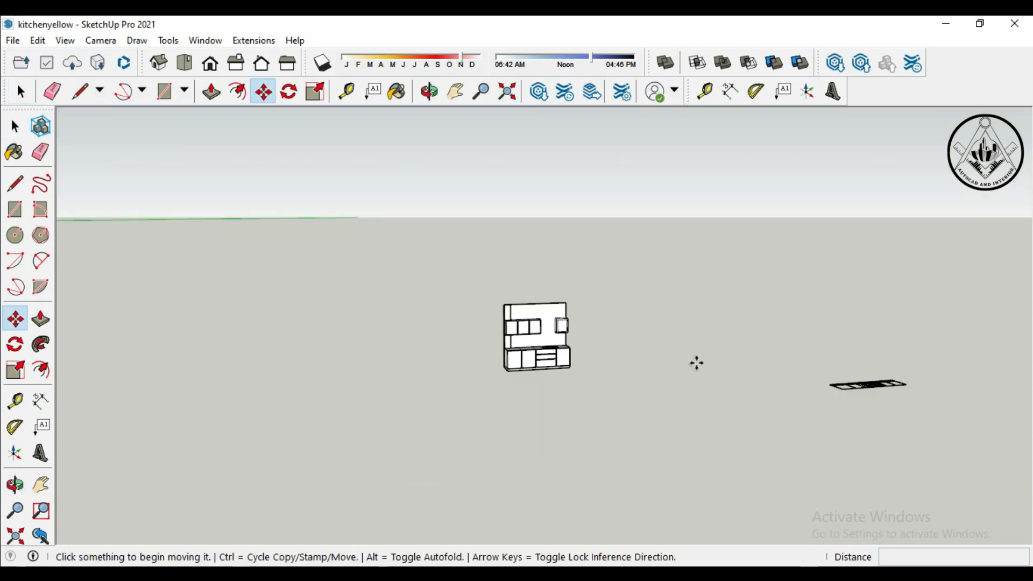
Step: Open 3D Warehouse to look for handle models
click(205, 41)
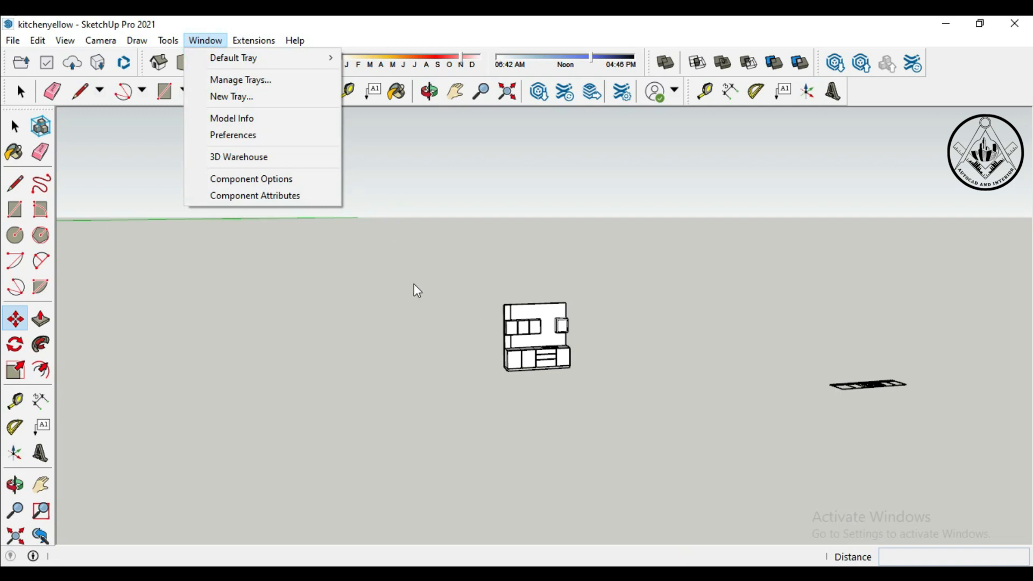
click(397, 233)
scroll(495, 309, up, 4)
click(218, 47)
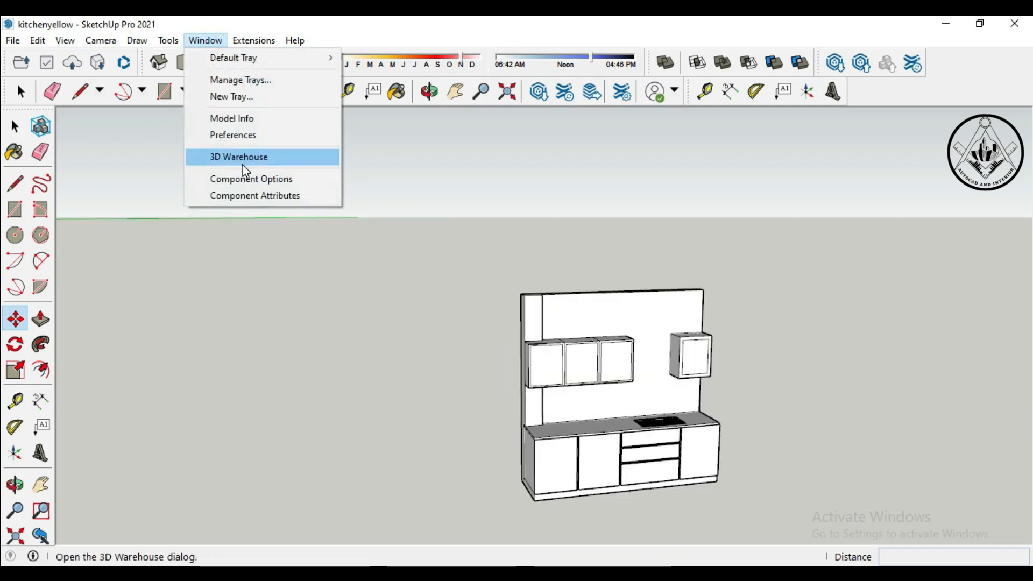
click(242, 159)
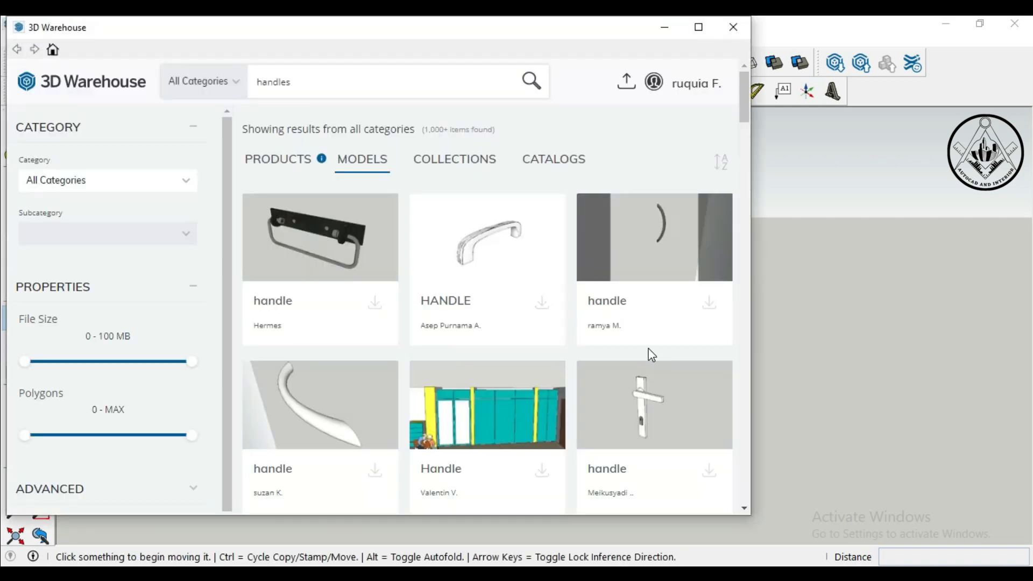
Step: Download the long, slim curved bar handle from the handles results and place it beside the kitchen unit
scroll(650, 355, down, 5)
scroll(652, 357, down, 5)
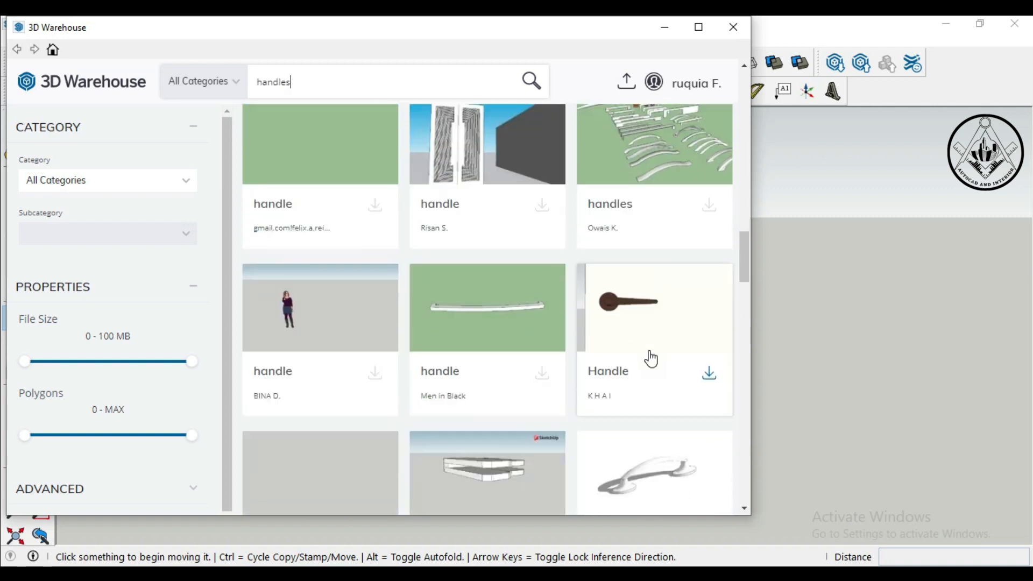
click(542, 373)
click(334, 306)
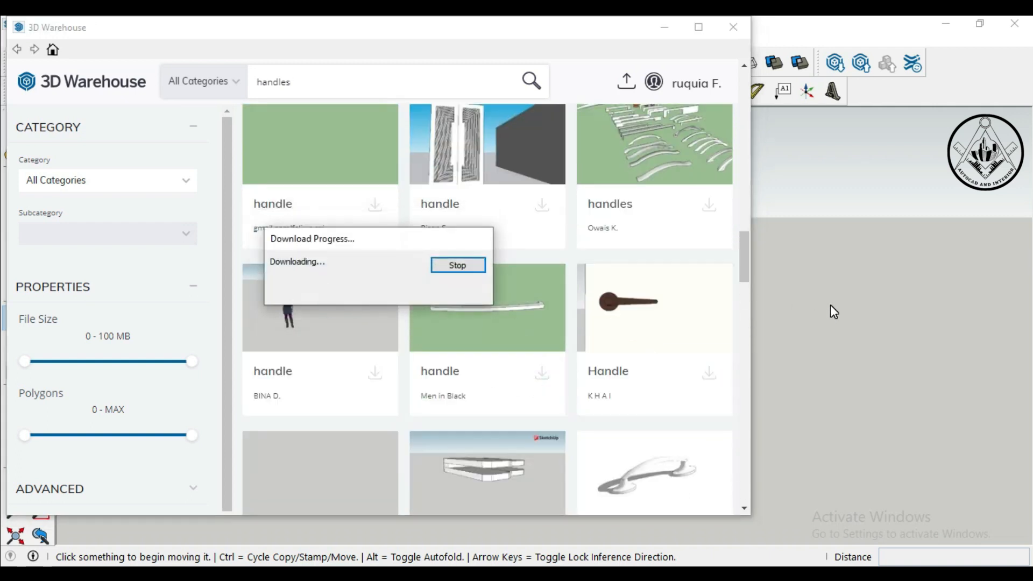
click(776, 466)
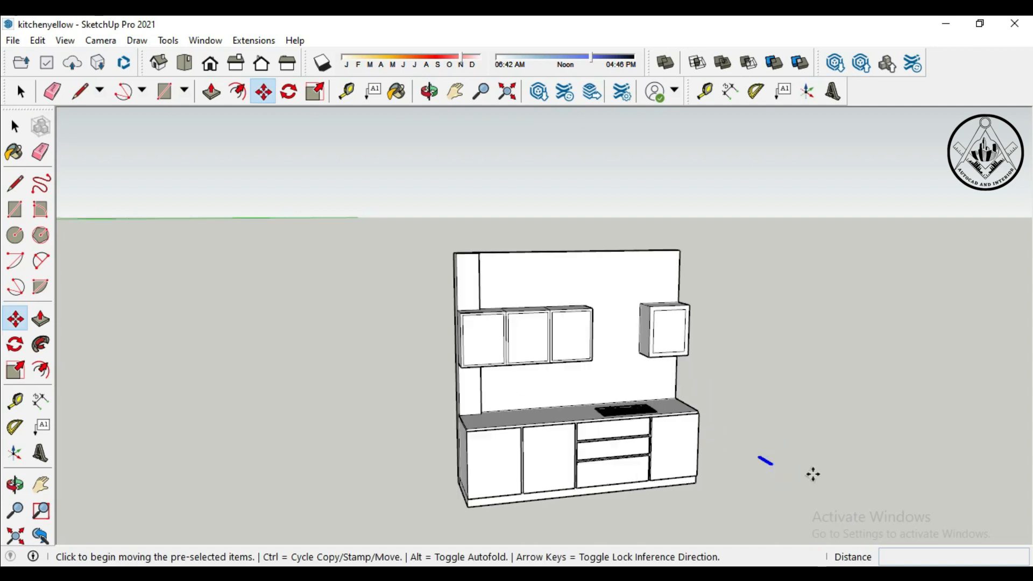
Step: Rotate the imported handle 90 degrees about its end corner so it runs parallel to the kitchen unit's front
scroll(777, 452, up, 10)
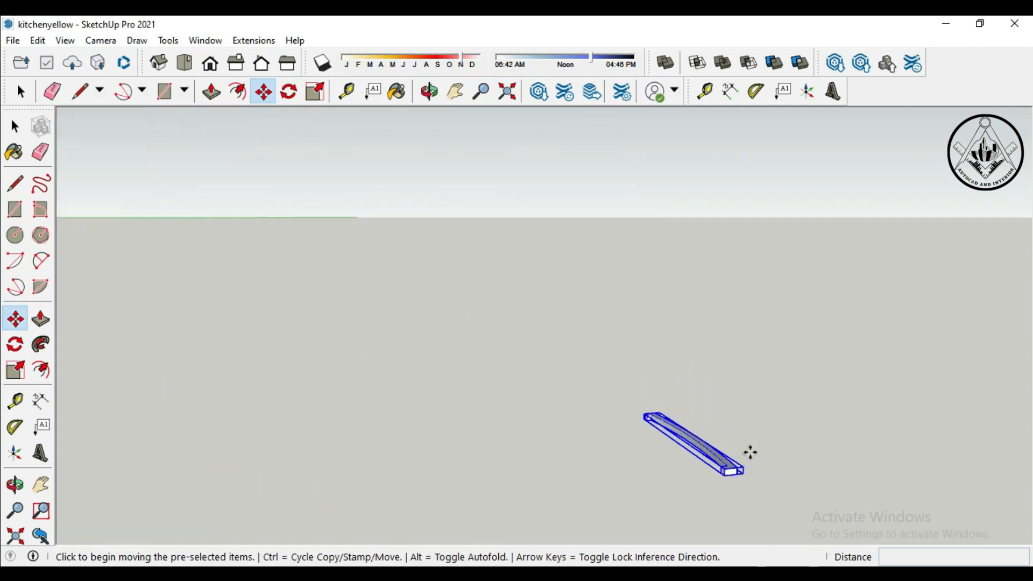
click(15, 344)
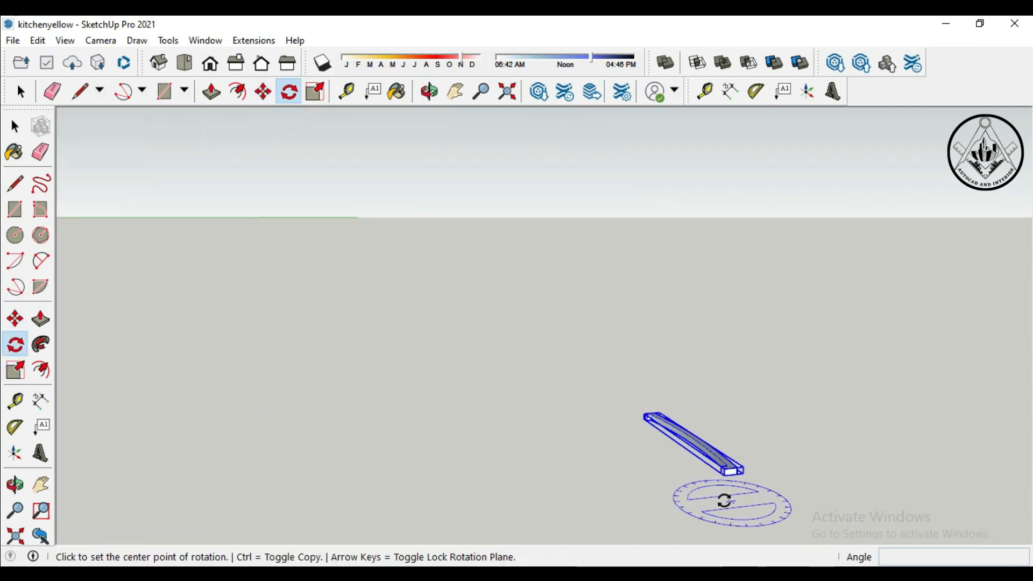
click(724, 467)
scroll(751, 463, up, 3)
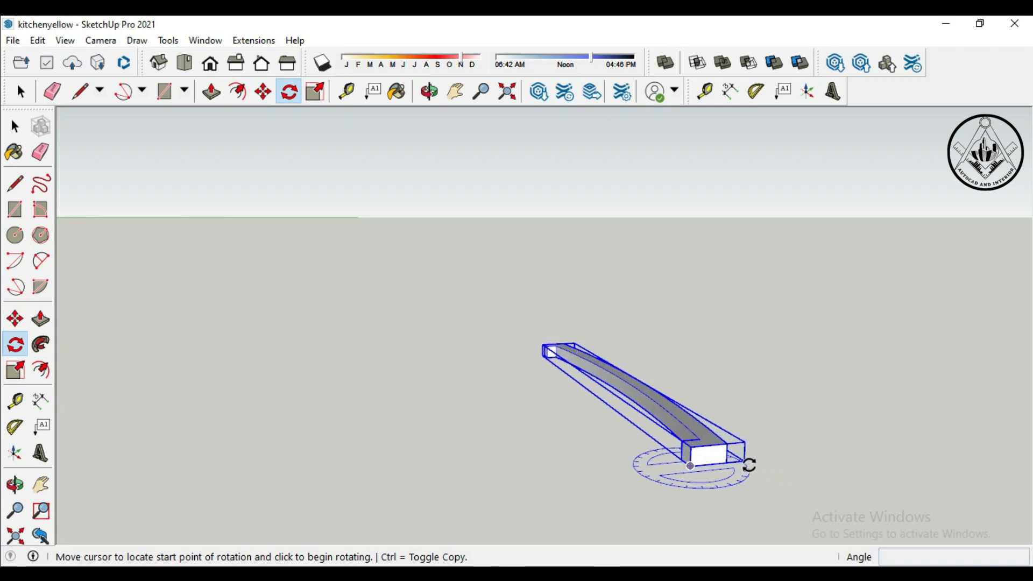
click(747, 460)
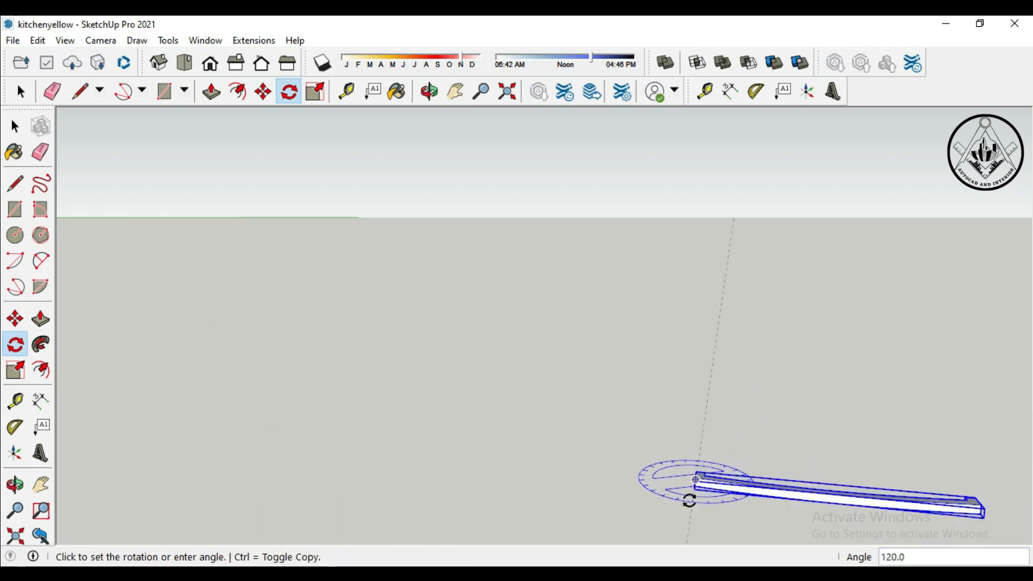
key(Escape)
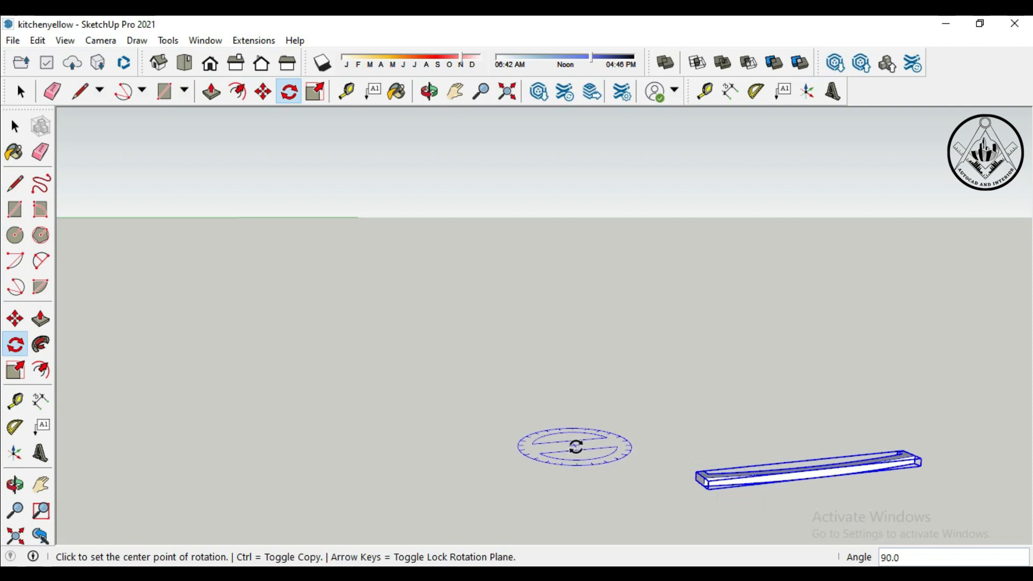
scroll(643, 436, down, 3)
scroll(688, 468, down, 5)
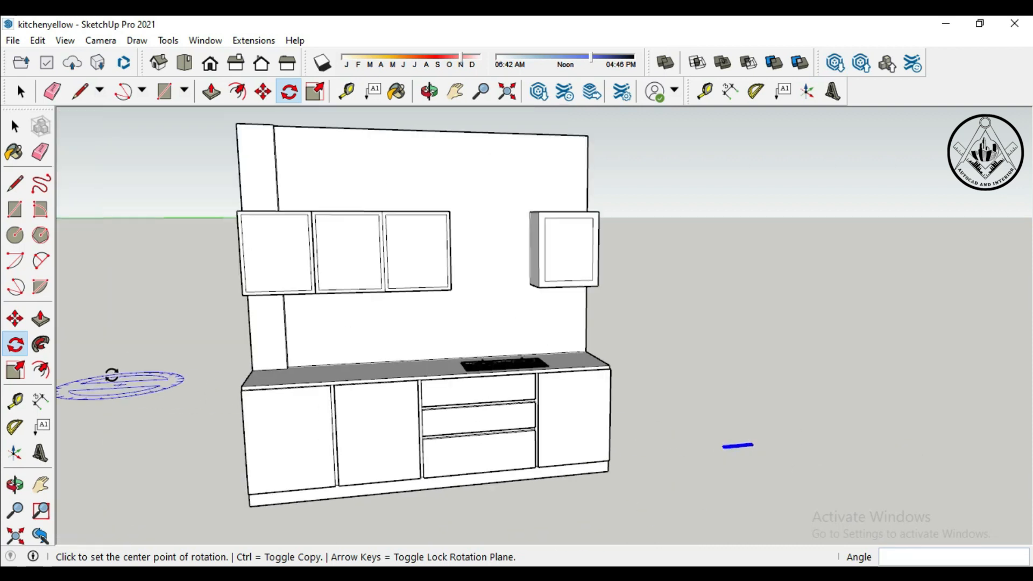
Step: Try to move the handle onto the upper part of the first base door, beside the tall end panel
key(m)
click(733, 449)
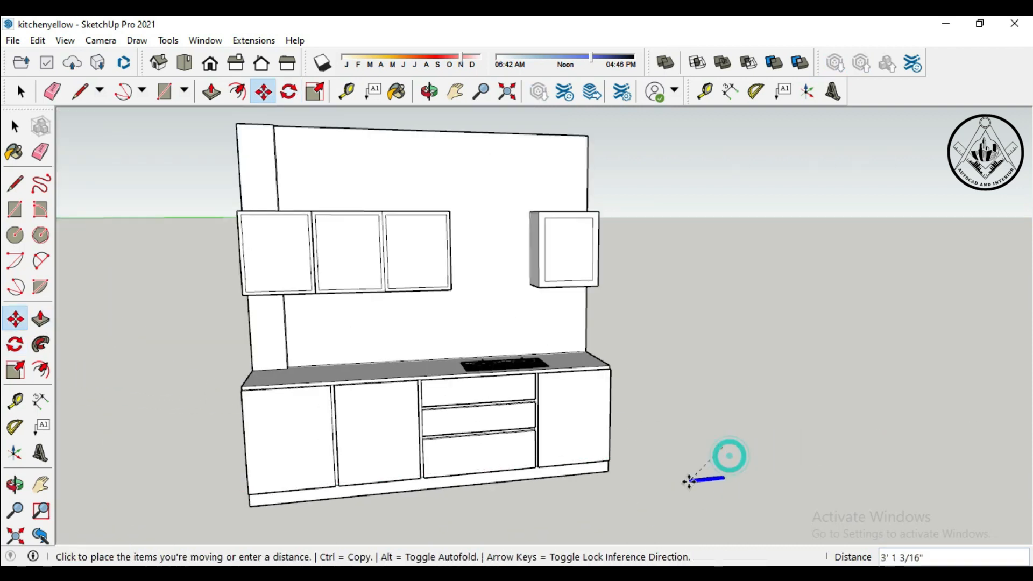
scroll(719, 477, down, 3)
scroll(441, 428, up, 4)
scroll(441, 428, up, 5)
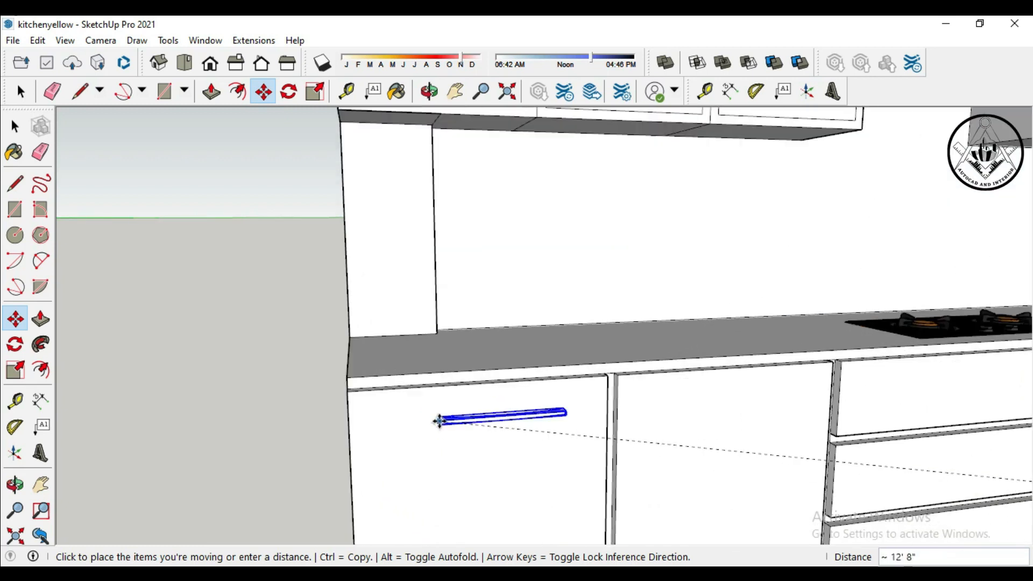
click(428, 402)
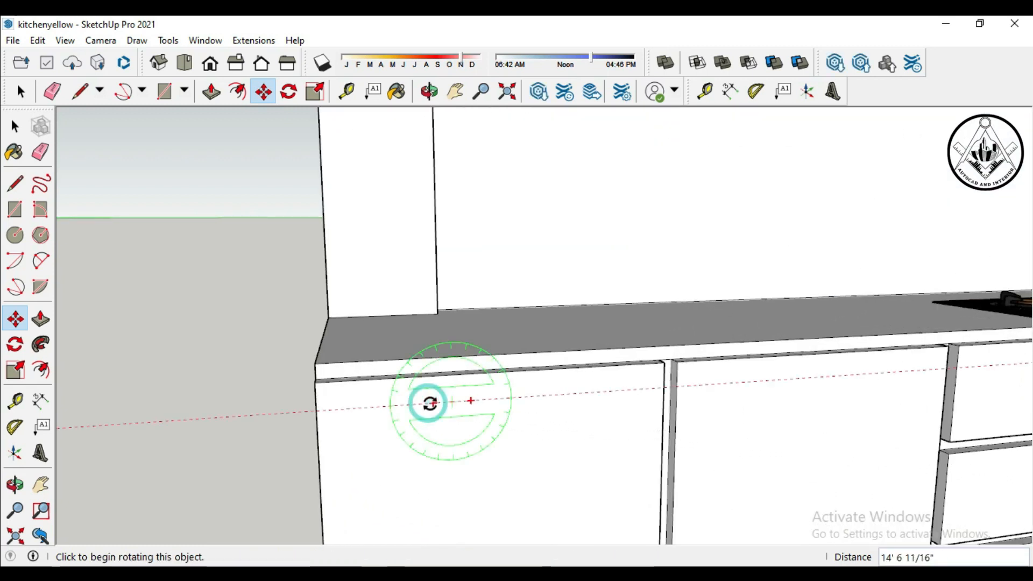
scroll(404, 414, down, 6)
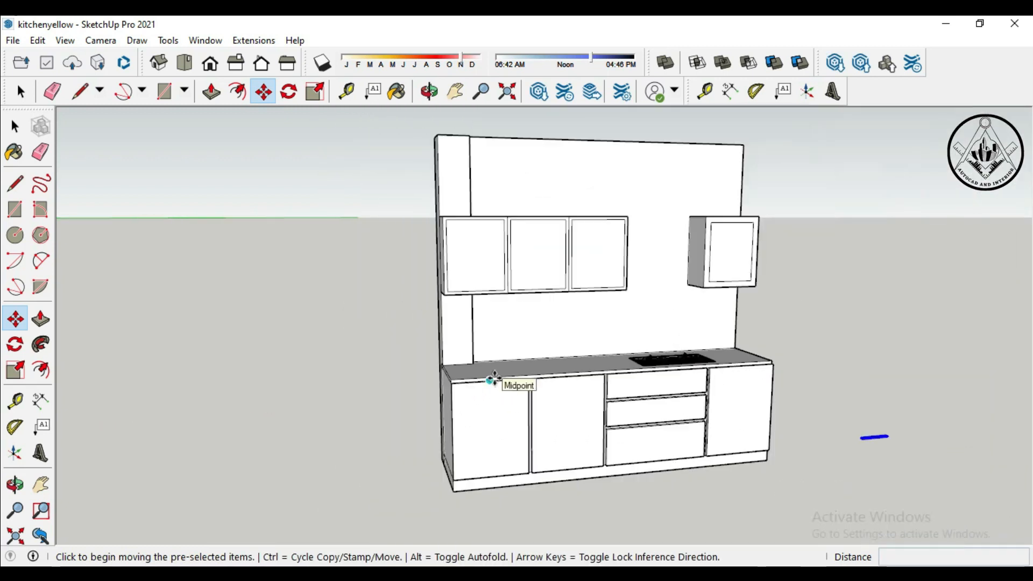
Step: Move the handle by its end corner onto the upper part of the first base door and pull it out from the door face
scroll(862, 438, up, 5)
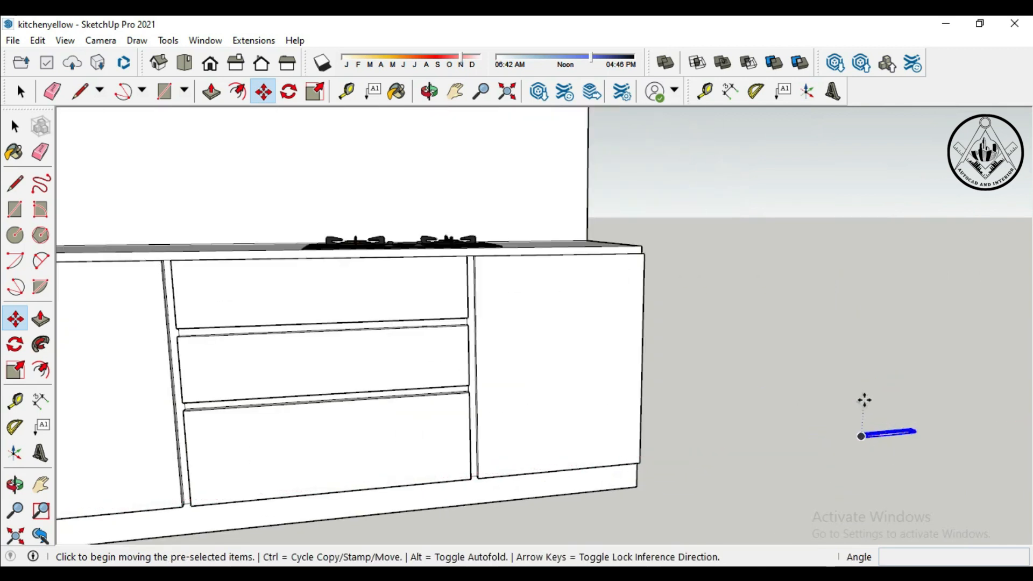
click(860, 438)
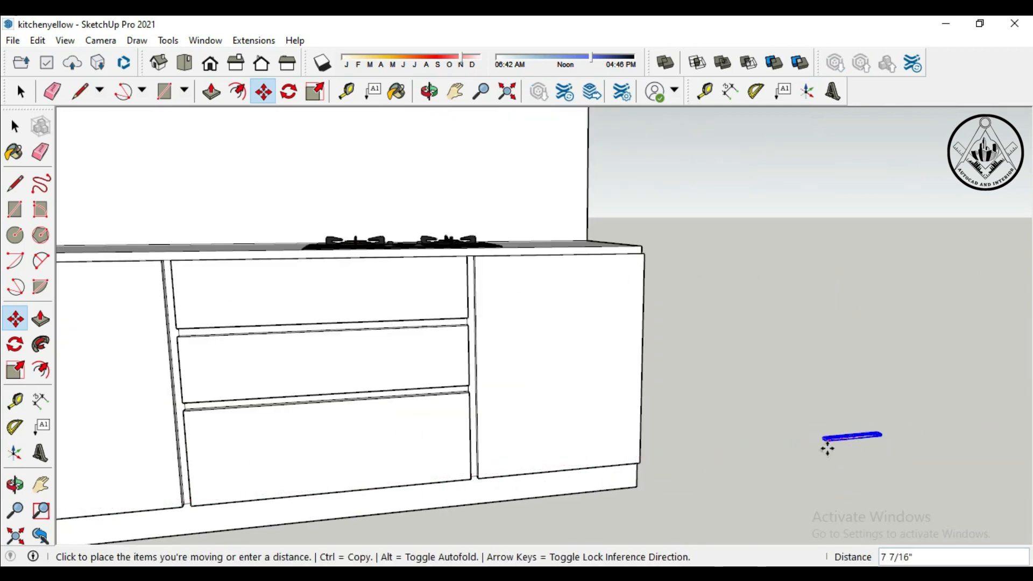
scroll(396, 417, down, 5)
scroll(369, 387, up, 7)
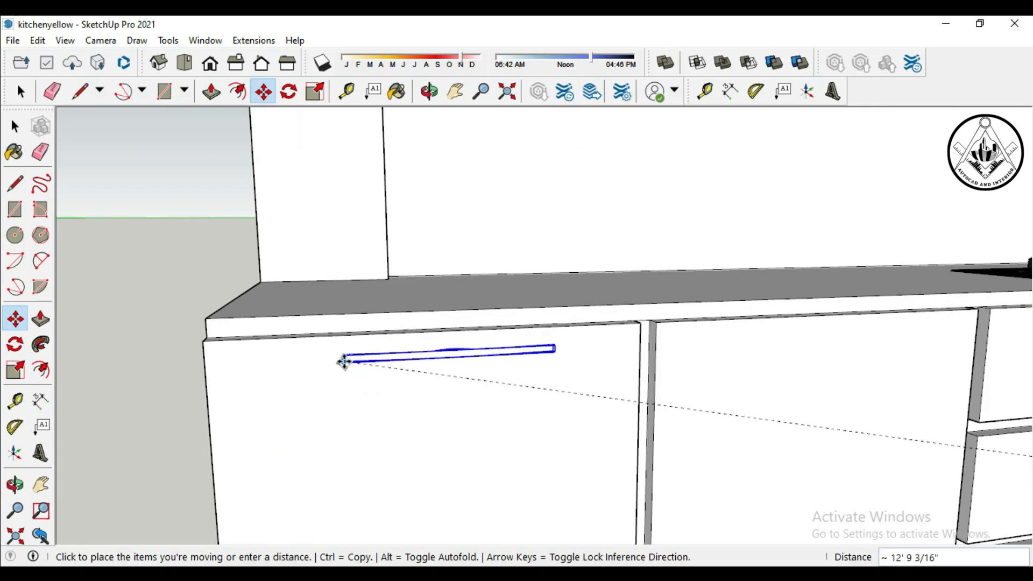
click(341, 360)
middle_drag(538, 404, 445, 357)
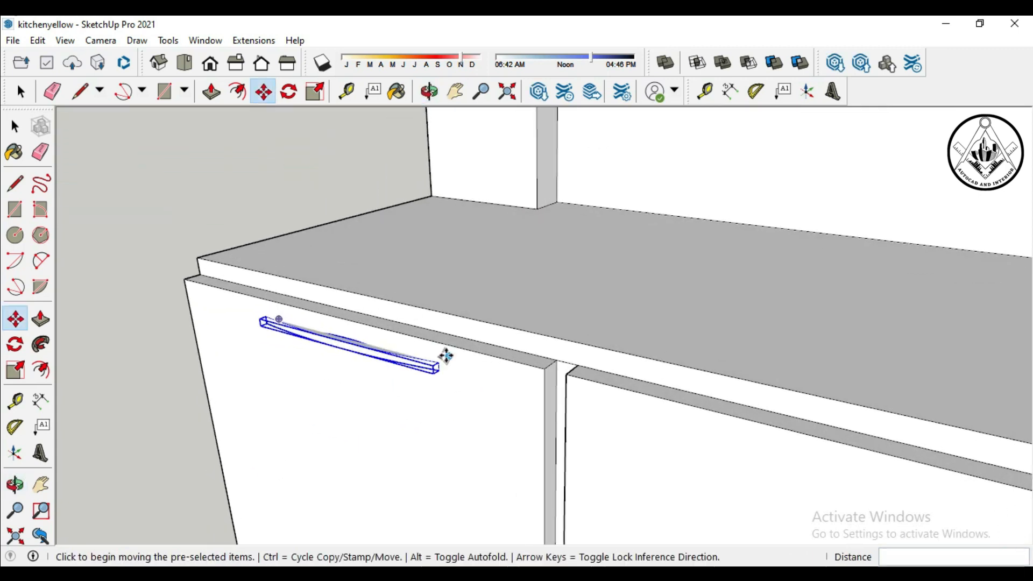
click(447, 357)
click(445, 362)
scroll(528, 356, down, 4)
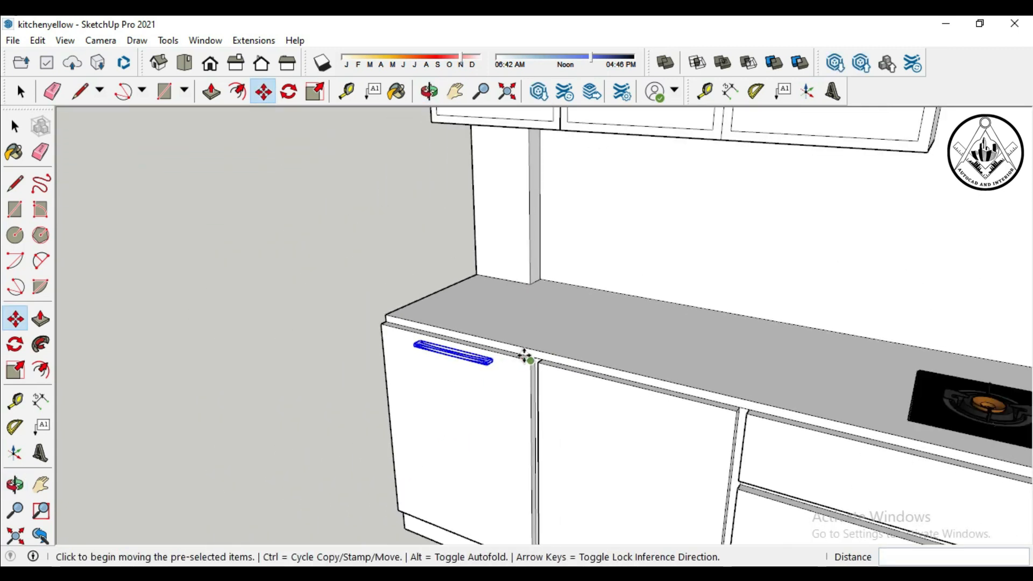
Step: Paste a copy of the handle onto the second base door near its upper edge
key(ctrl+v)
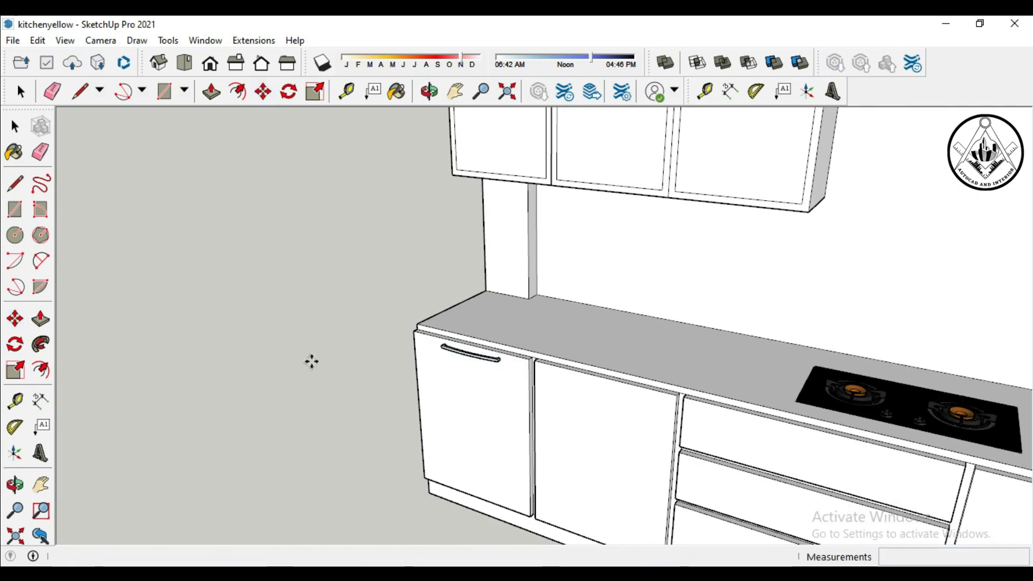
scroll(570, 382, up, 2)
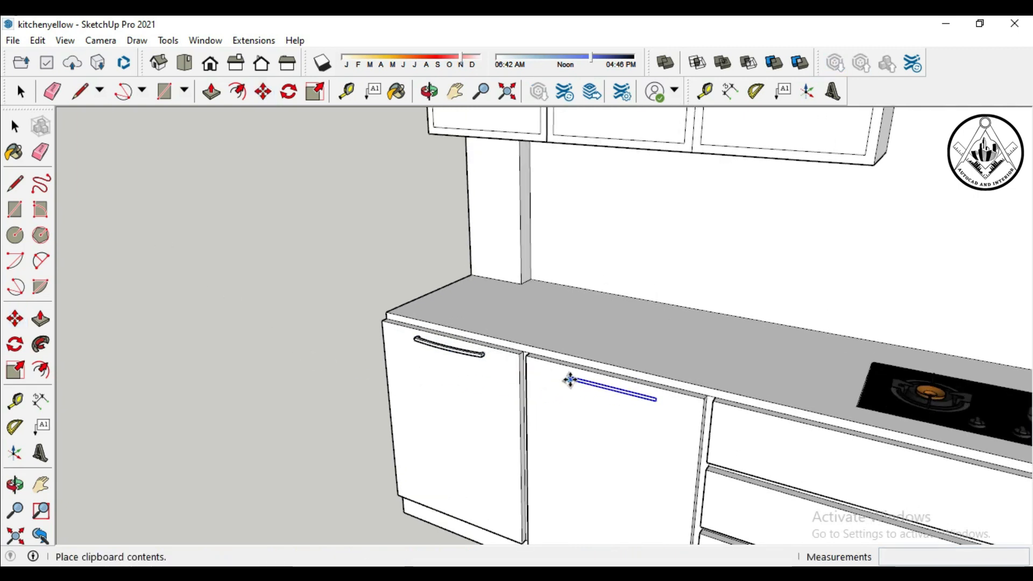
click(570, 381)
scroll(669, 398, up, 2)
scroll(659, 398, down, 5)
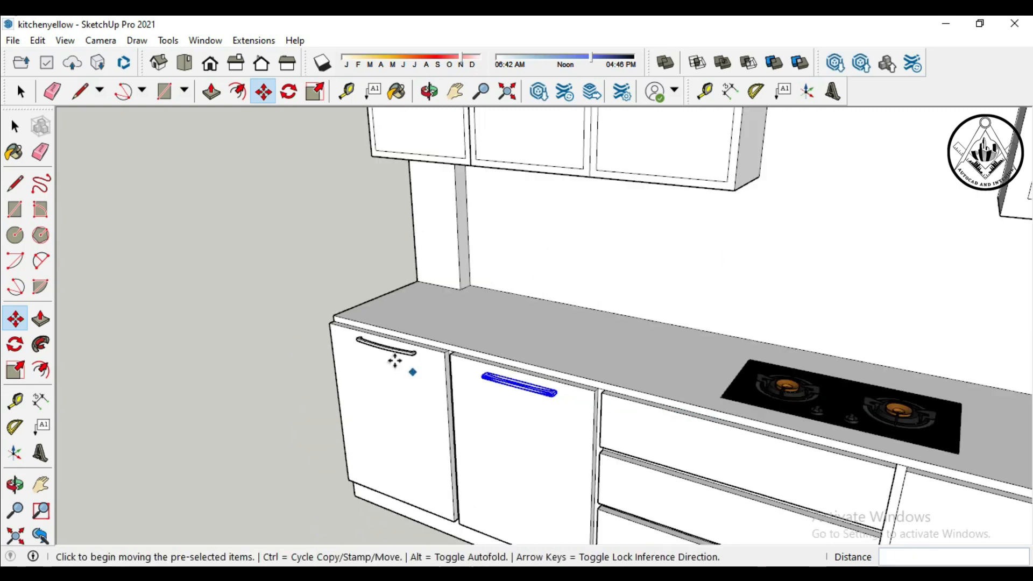
scroll(619, 425, up, 1)
Step: Paste a copy of the handle onto the middle of the top drawer front and pull it out from the face
key(ctrl+v)
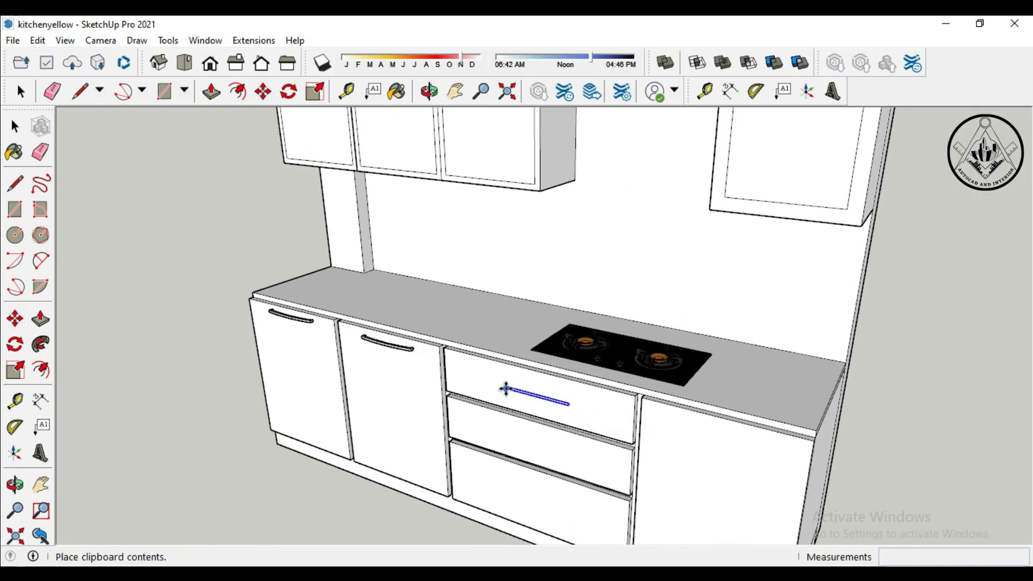
click(502, 386)
click(571, 397)
click(581, 406)
Step: Paste a copy of the handle onto the middle drawer front and pull it out from the face
key(ctrl+v)
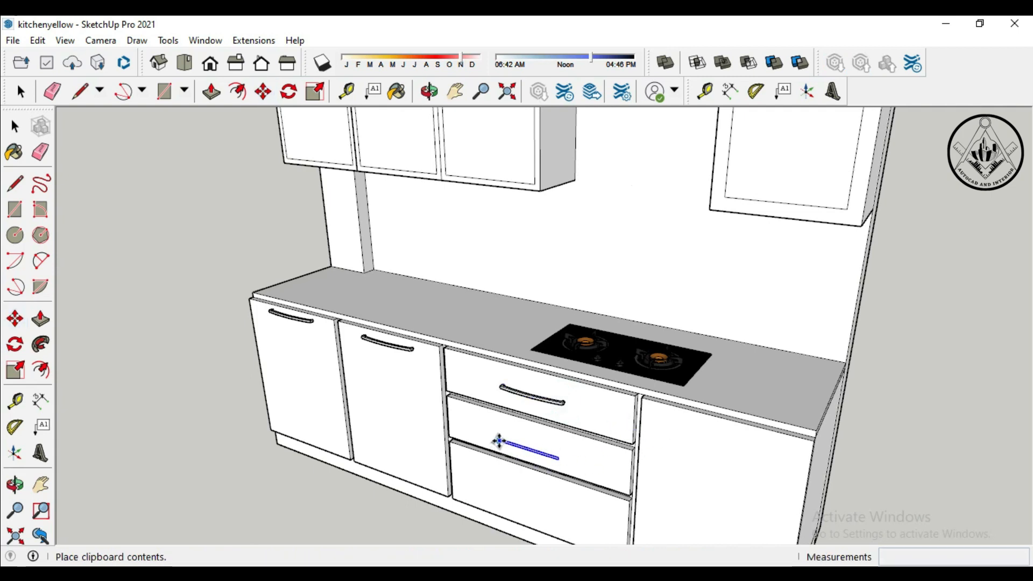
click(497, 433)
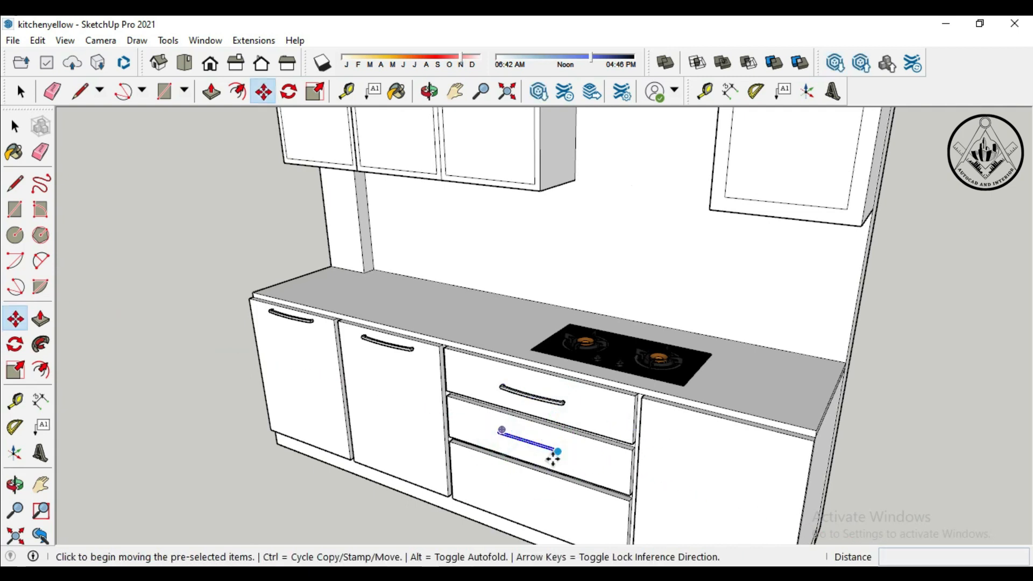
scroll(553, 454, up, 3)
click(565, 428)
click(566, 437)
scroll(519, 395, down, 3)
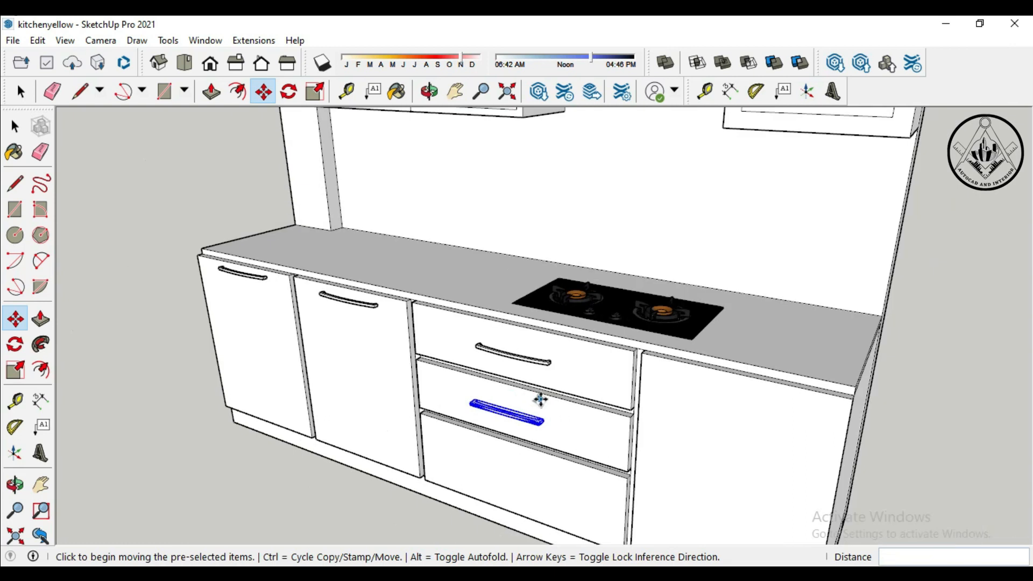
Step: Paste a copy of the handle onto the bottom drawer front and pull it out from the face
key(ctrl+v)
click(485, 457)
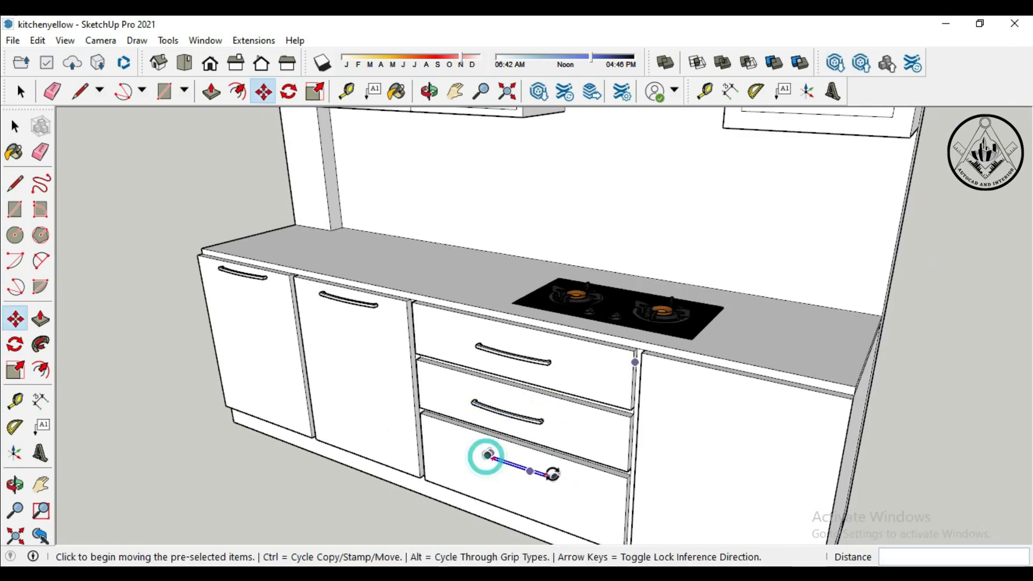
click(555, 467)
click(554, 479)
scroll(554, 479, down, 3)
middle_drag(554, 480, 769, 380)
scroll(839, 383, up, 2)
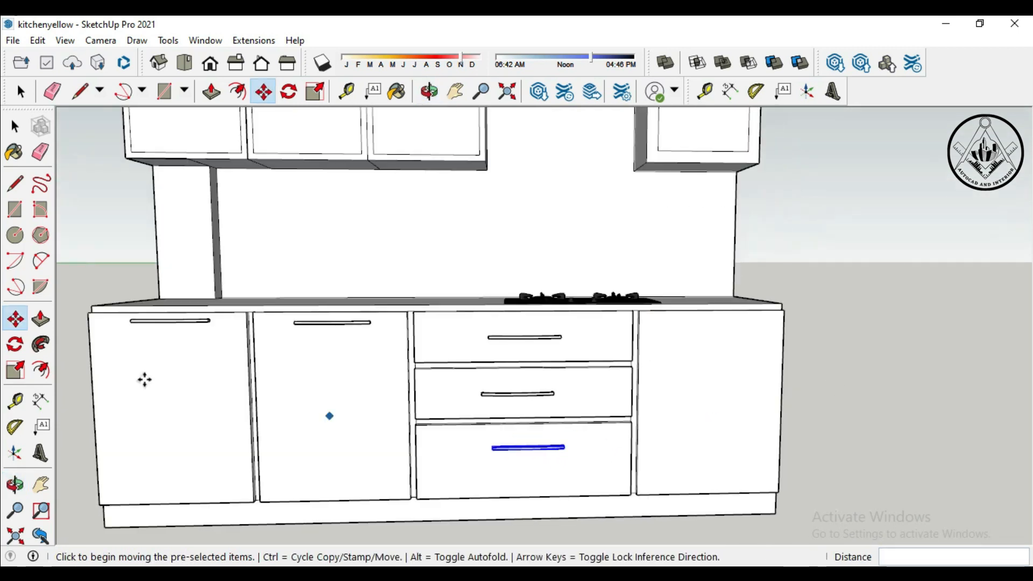
Step: Move the middle drawer's handle along the red axis to line it up under the top drawer's handle
key(space)
click(516, 393)
click(15, 318)
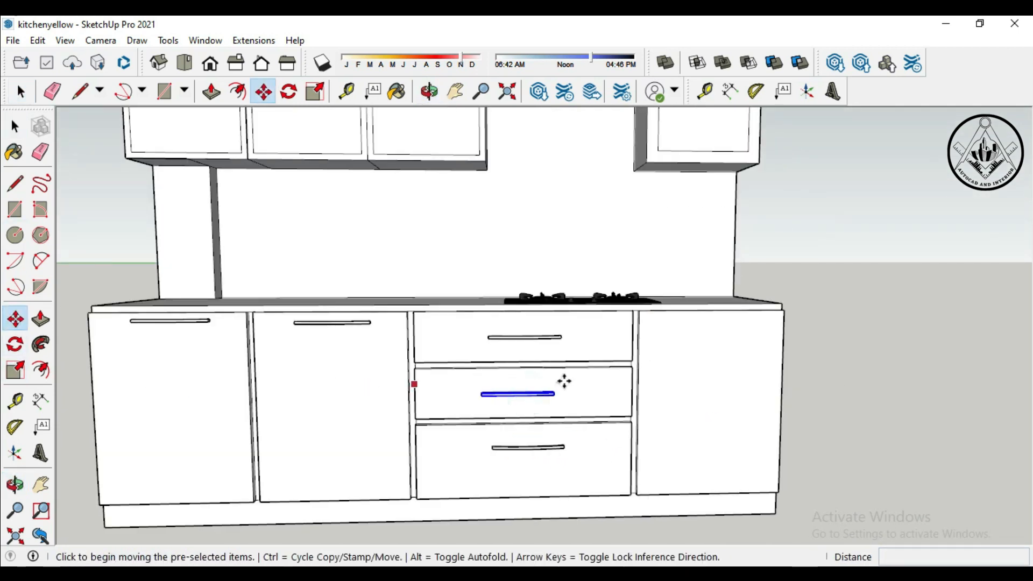
click(512, 394)
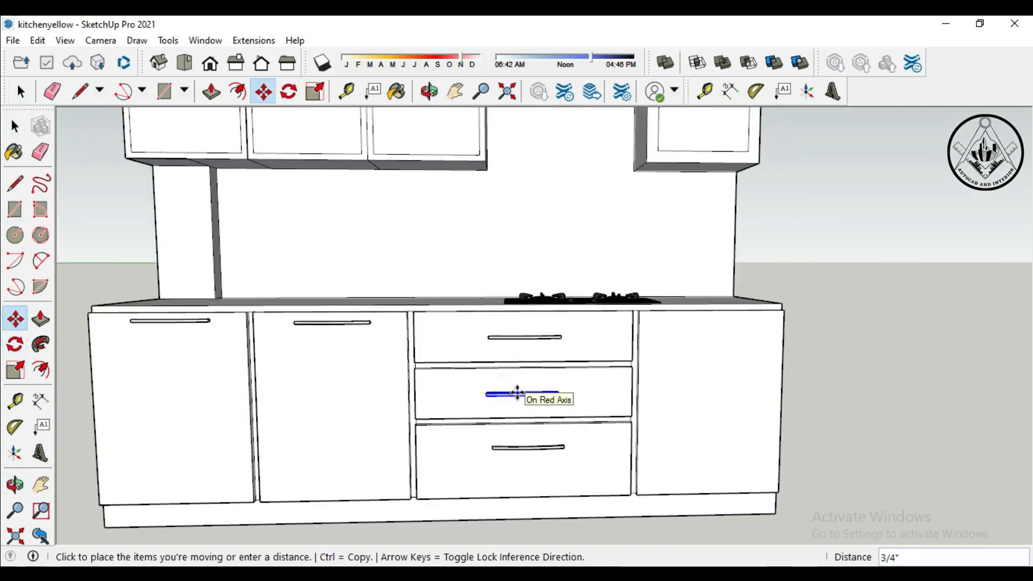
Step: Place a copy of the top drawer's handle on the last base door beside the drawers and position it near the door's upper edge
click(14, 127)
click(531, 337)
scroll(669, 383, down, 1)
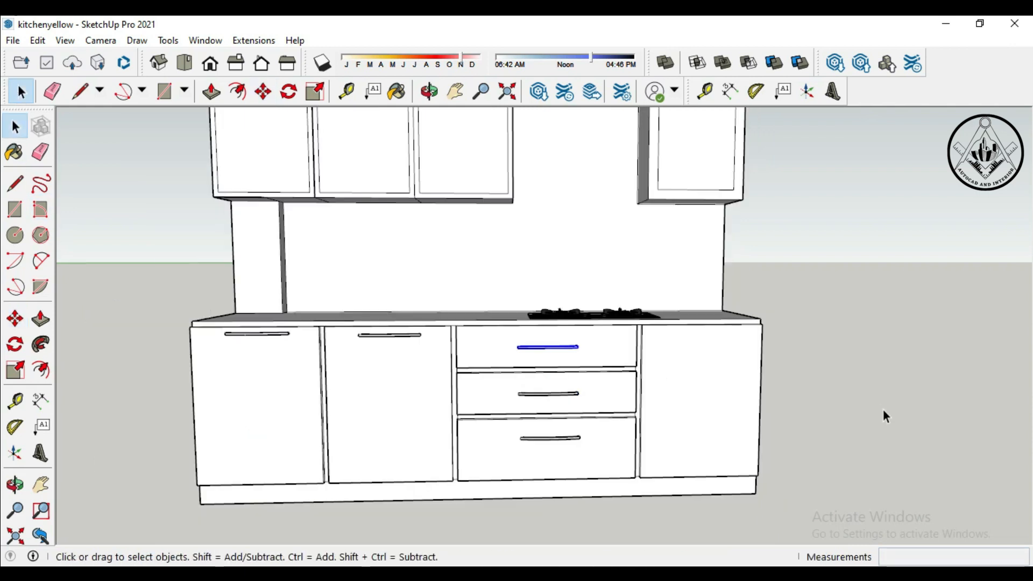
scroll(672, 339, up, 1)
click(677, 338)
middle_drag(814, 391, 560, 428)
scroll(610, 414, up, 2)
click(662, 392)
click(660, 393)
mouse_move(656, 397)
middle_down()
mouse_move(511, 456)
mouse_move(653, 409)
middle_up()
scroll(834, 358, up, 2)
click(709, 297)
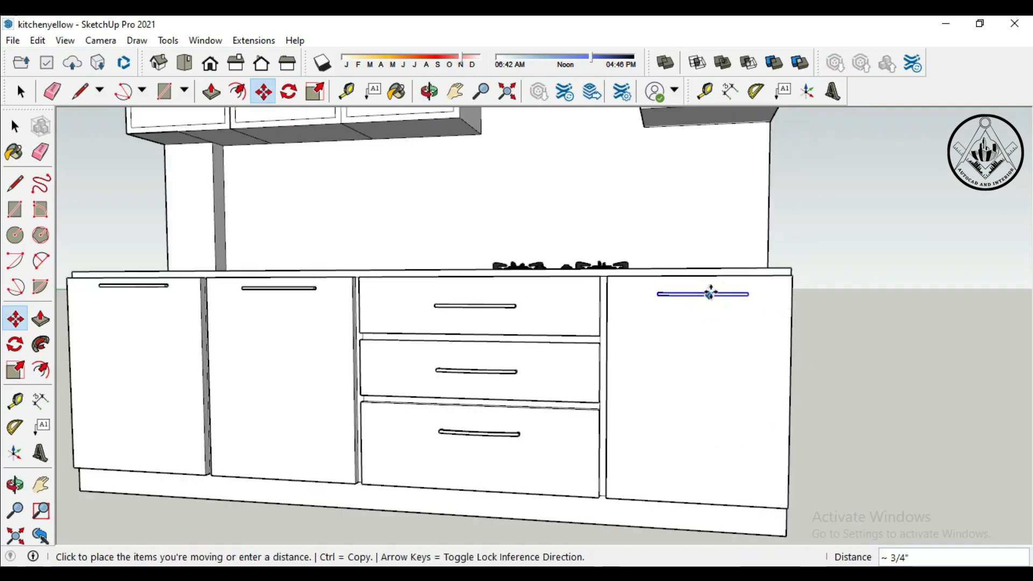
Step: Reset the last base door's handle against the door face and pull it out about 13/16"
middle_drag(710, 288, 538, 404)
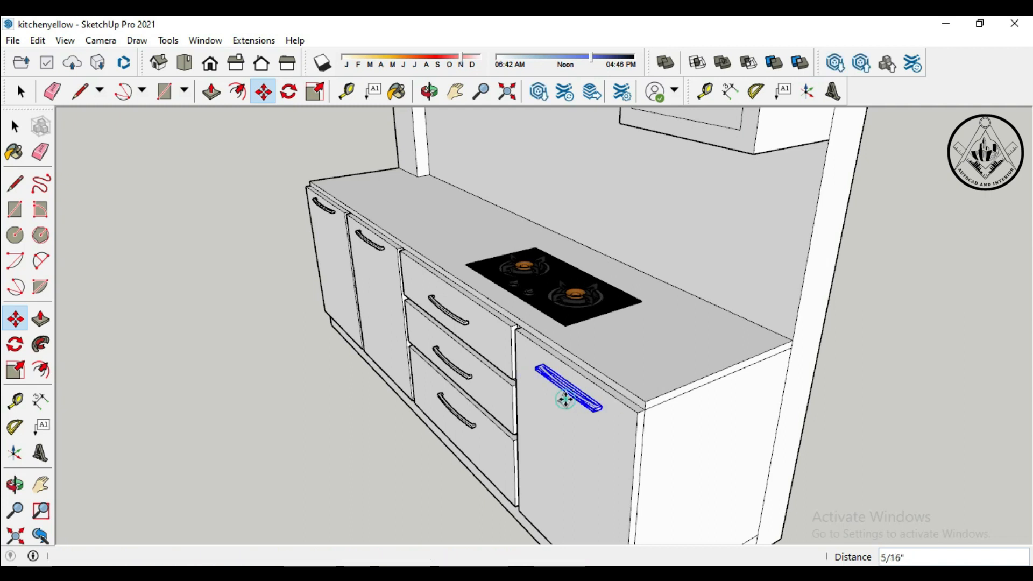
click(560, 396)
click(571, 380)
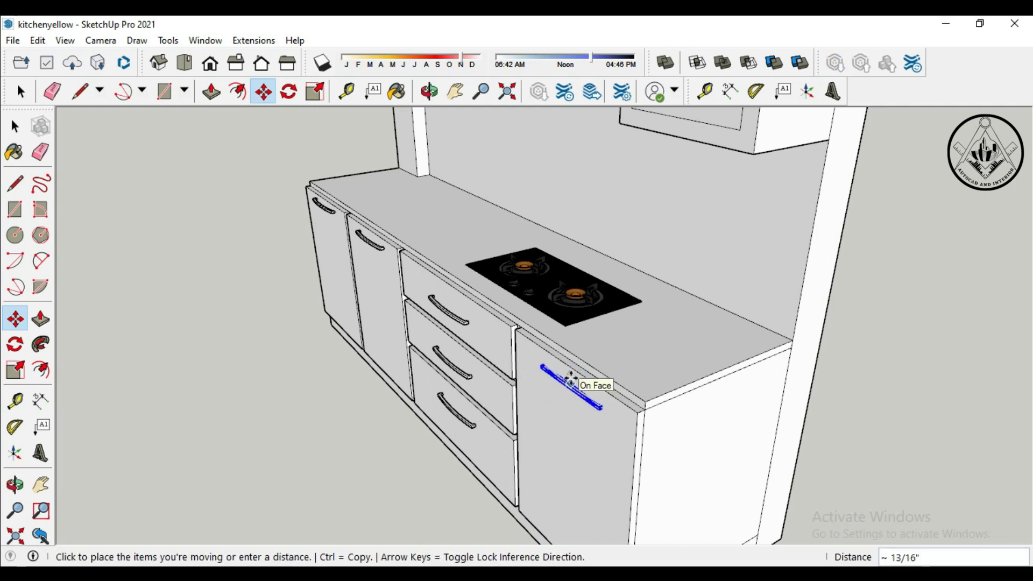
scroll(572, 380, up, 3)
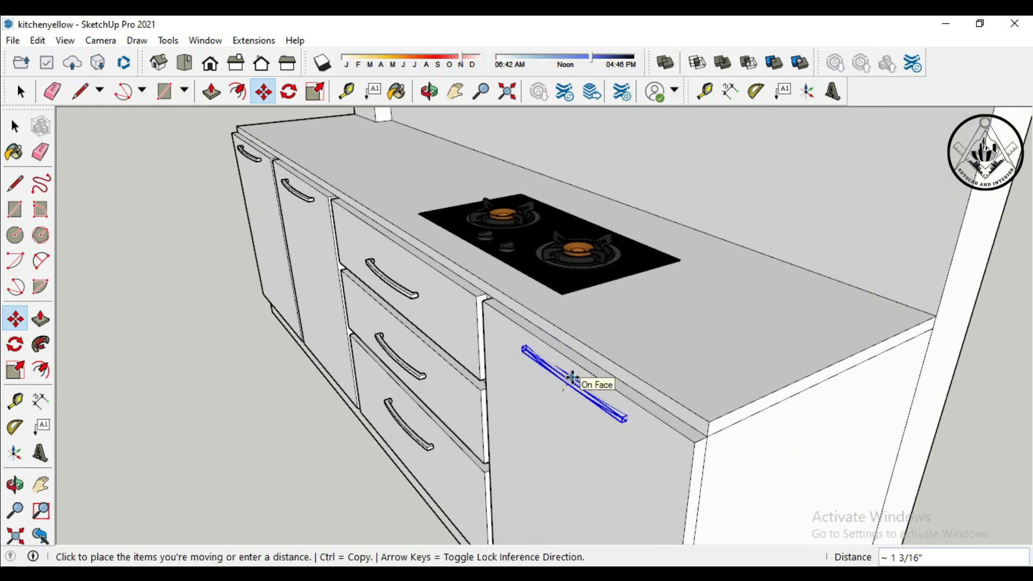
click(572, 378)
click(637, 410)
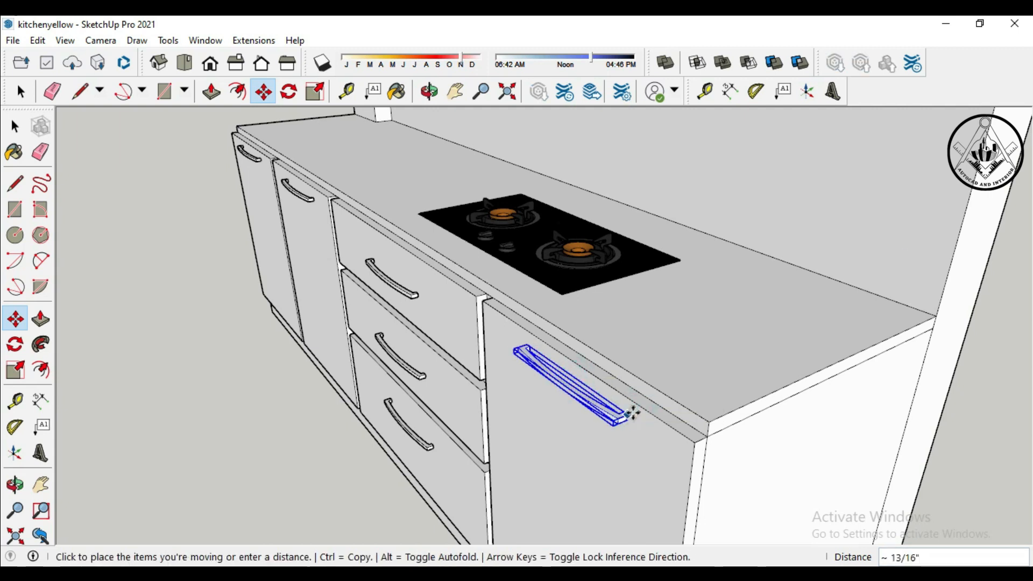
click(632, 414)
Step: Paste a copy of the handle onto the lower frame rail of the single upper cabinet's door
scroll(685, 360, down, 4)
middle_drag(478, 466, 802, 362)
scroll(676, 240, up, 3)
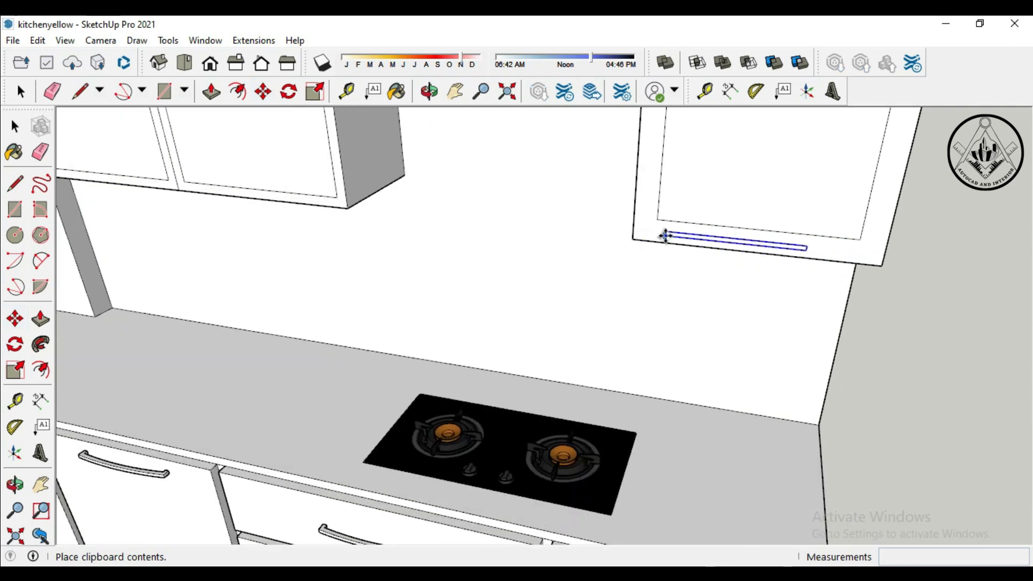
click(656, 233)
Step: Move the single upper door's handle outward so it stands proud of the lower frame rail
middle_drag(952, 341, 588, 339)
scroll(557, 334, up, 2)
click(556, 334)
click(548, 338)
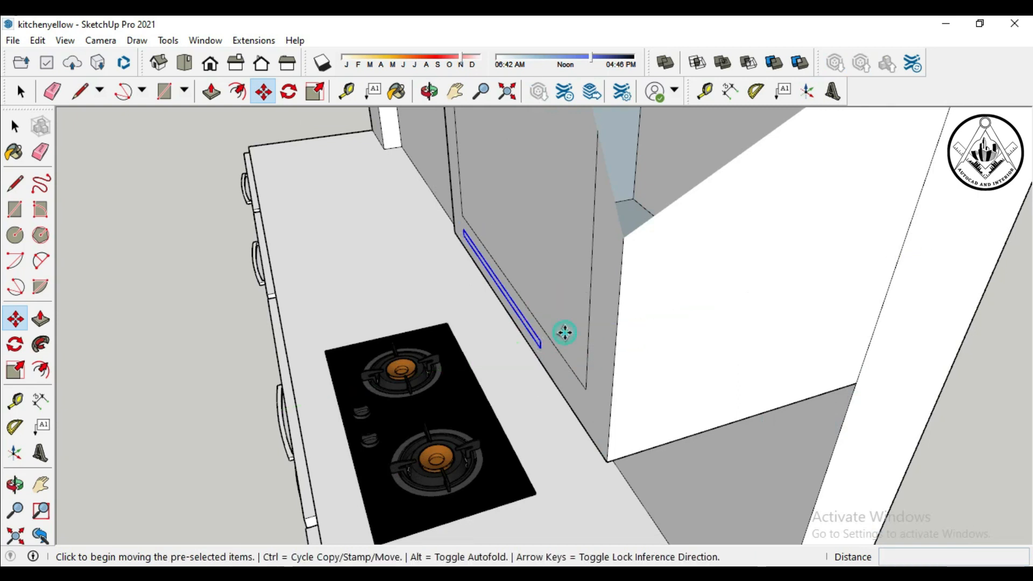
click(564, 333)
click(570, 339)
middle_drag(570, 339, 939, 368)
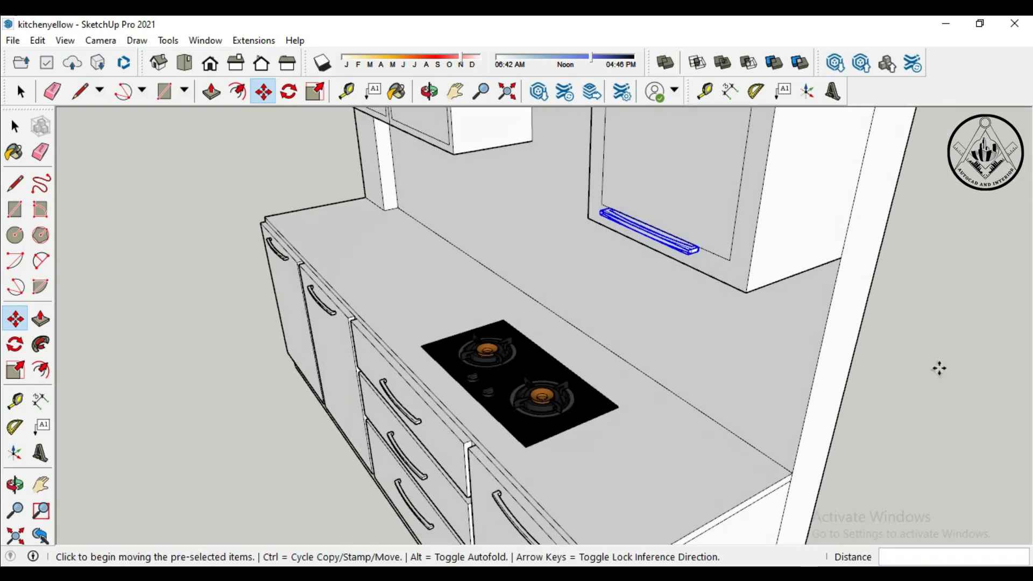
Step: Fine-tune the single upper door's handle on the lower frame rail, shifting it about 9/16" and nudging it against the door face
scroll(618, 218, up, 3)
click(650, 232)
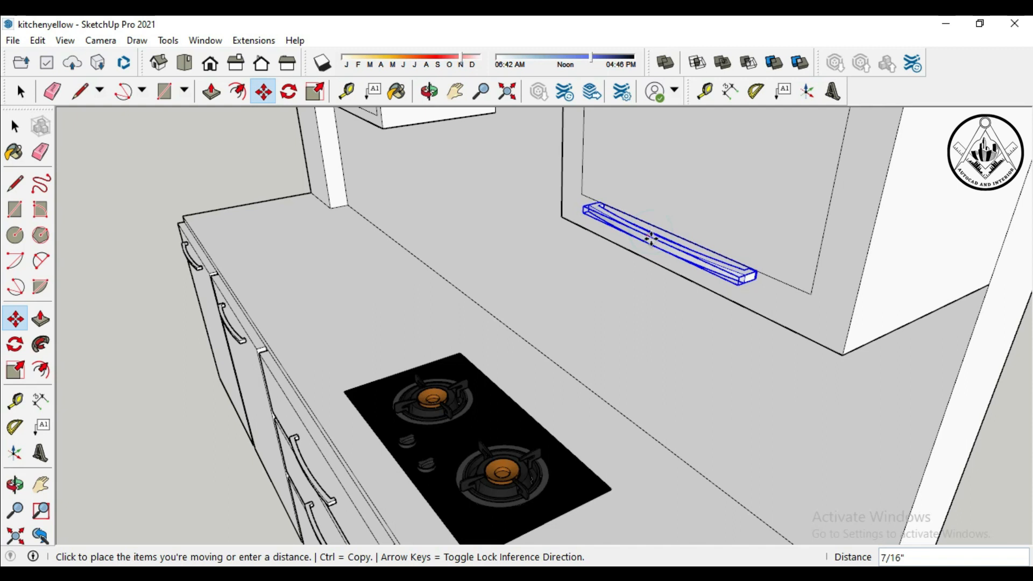
click(653, 241)
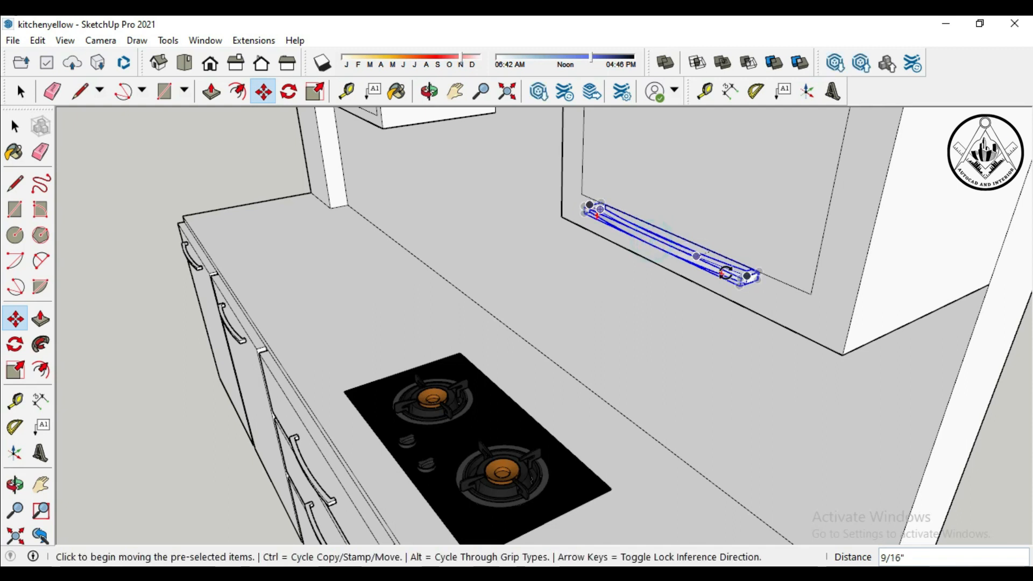
click(754, 287)
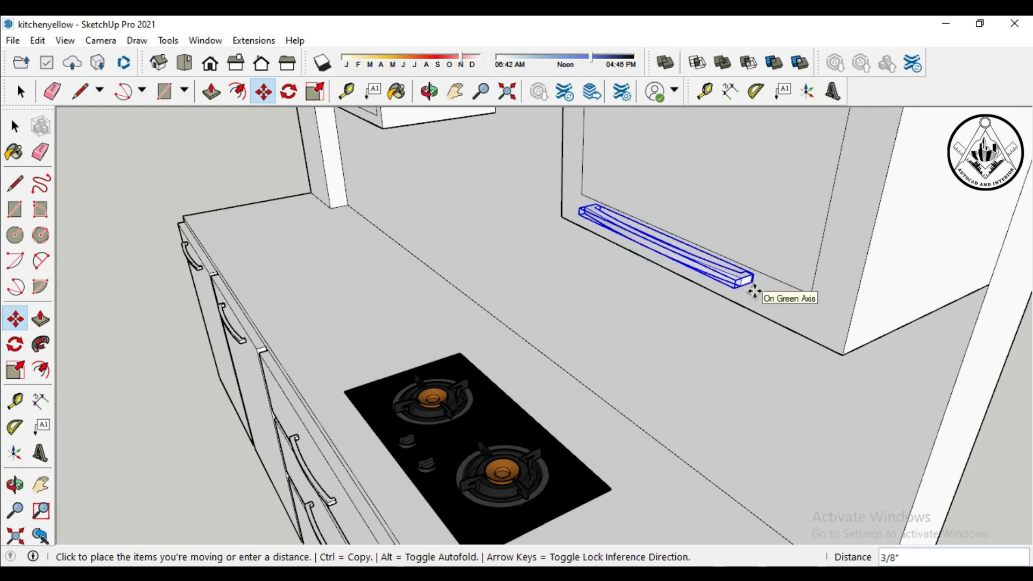
middle_drag(753, 293, 712, 360)
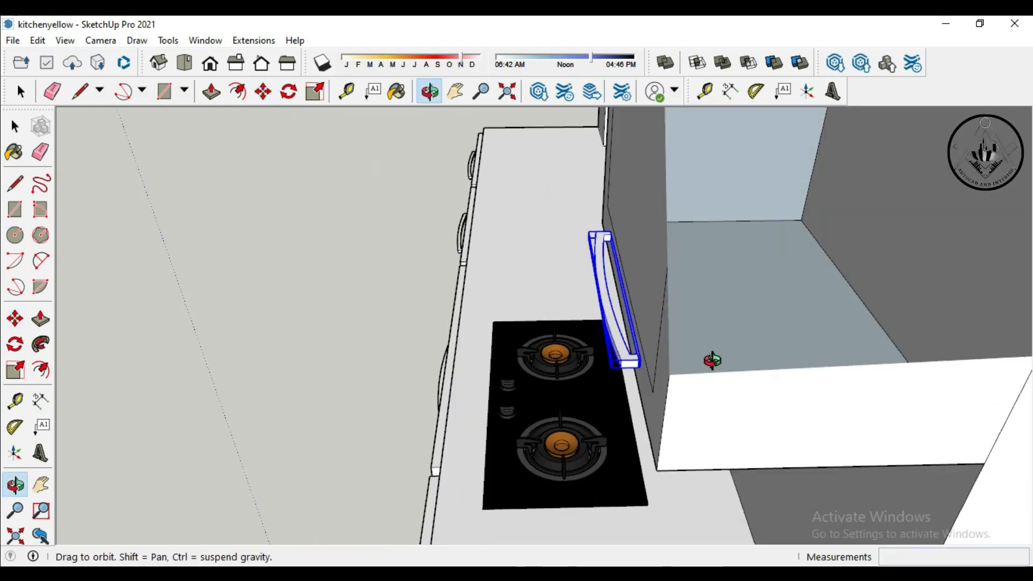
scroll(641, 372, up, 2)
scroll(641, 372, down, 1)
click(649, 355)
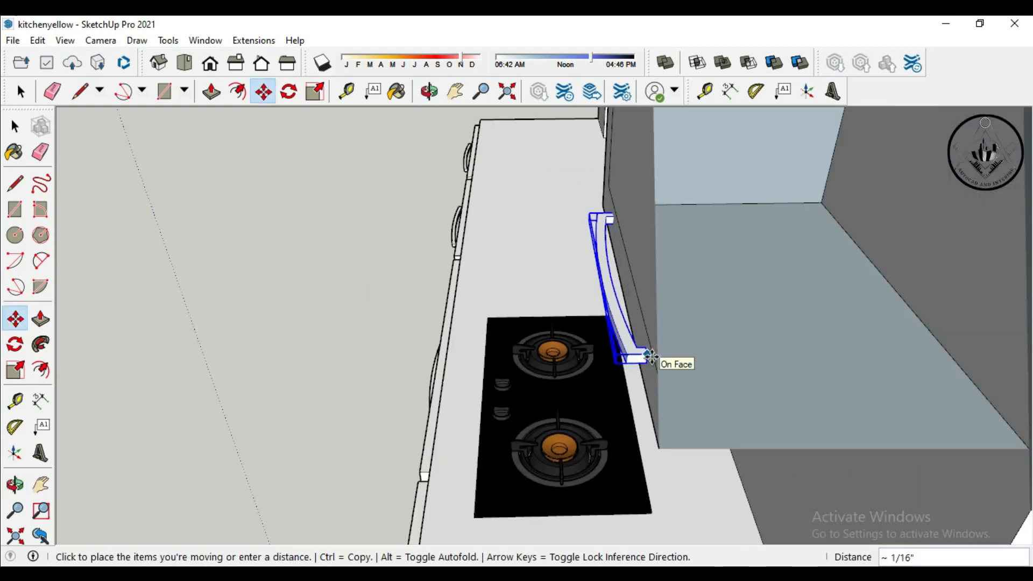
click(649, 358)
Step: Paste a copy of the handle near the lower edge of the three-door upper cabinet's door closest to the cooktop
scroll(650, 358, down, 5)
middle_drag(501, 371, 543, 198)
scroll(558, 219, up, 2)
key(ctrl+v)
scroll(593, 231, up, 3)
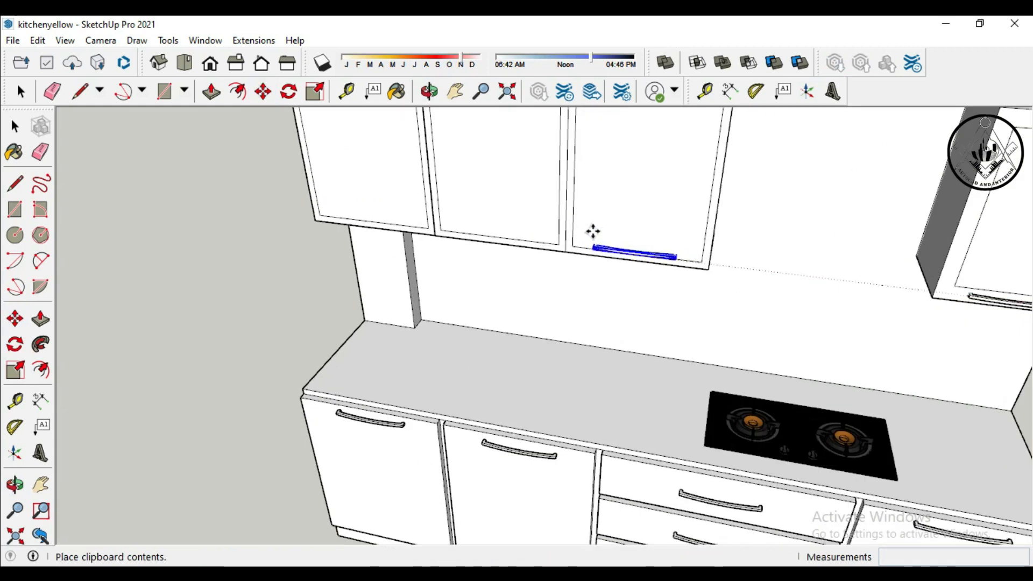
scroll(592, 232, up, 1)
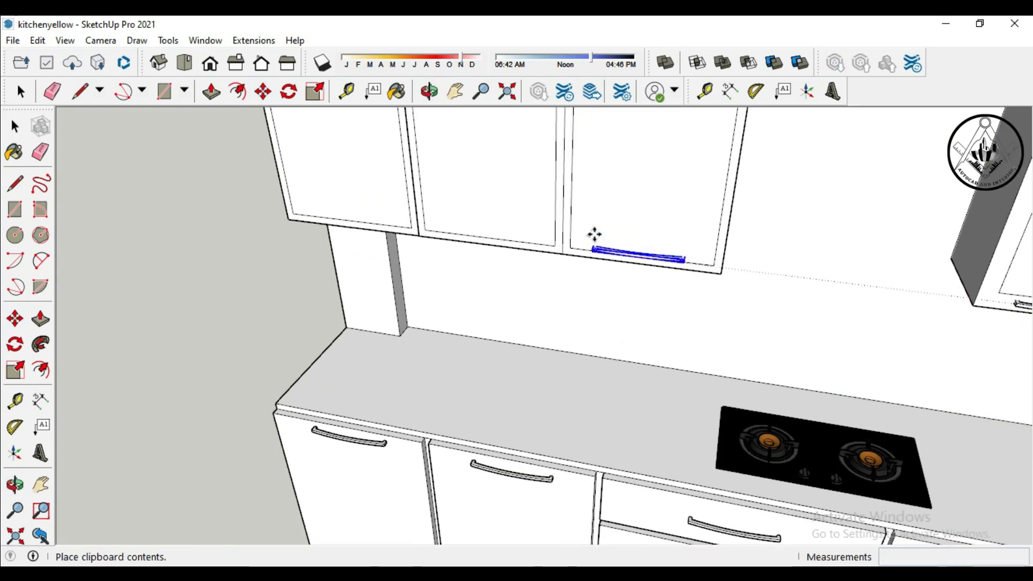
click(594, 232)
Step: Pull the pasted handle out from the door face and lower it about 1 1/4" along the blue axis
middle_drag(708, 231, 652, 288)
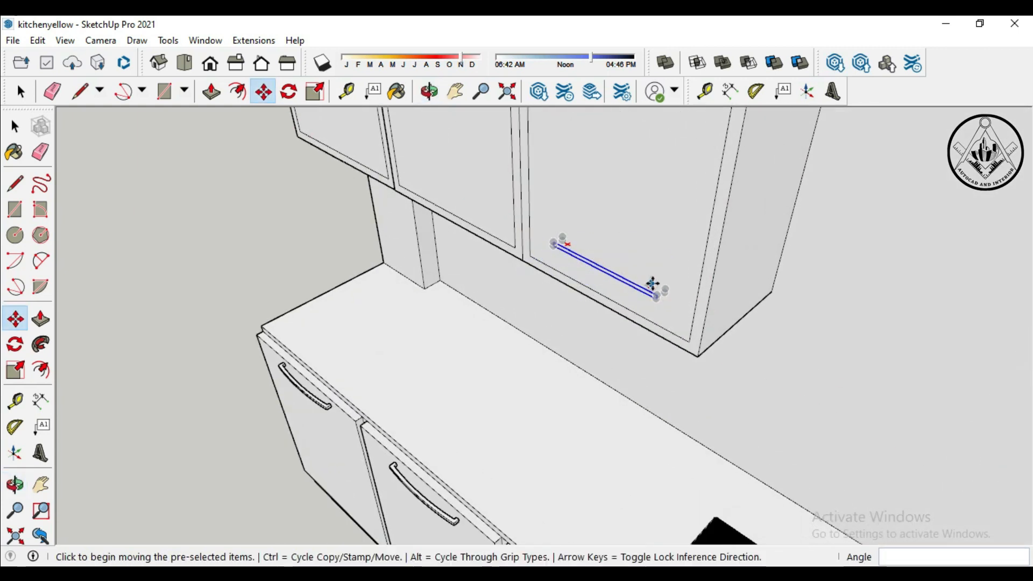
scroll(646, 309, up, 3)
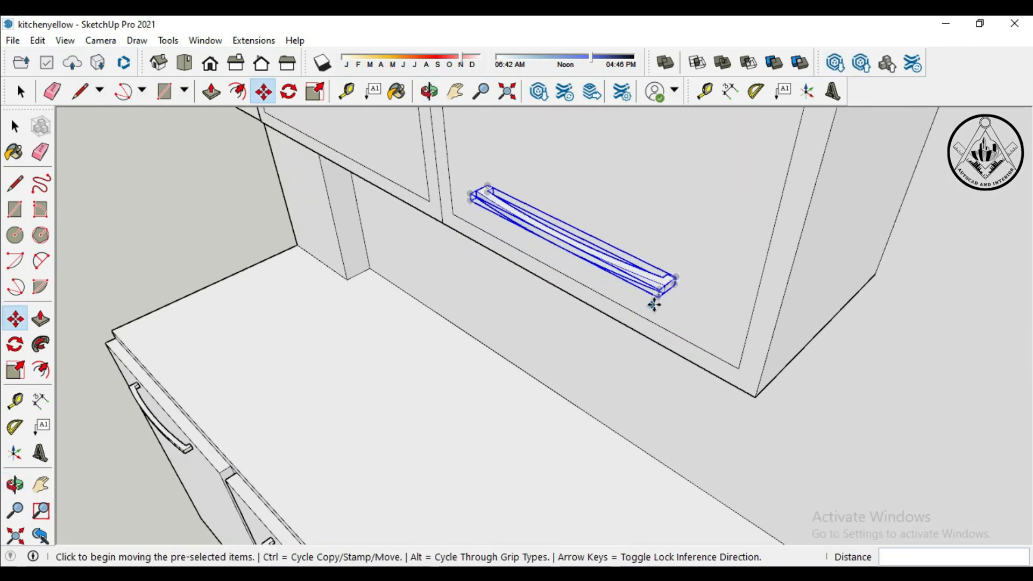
click(676, 287)
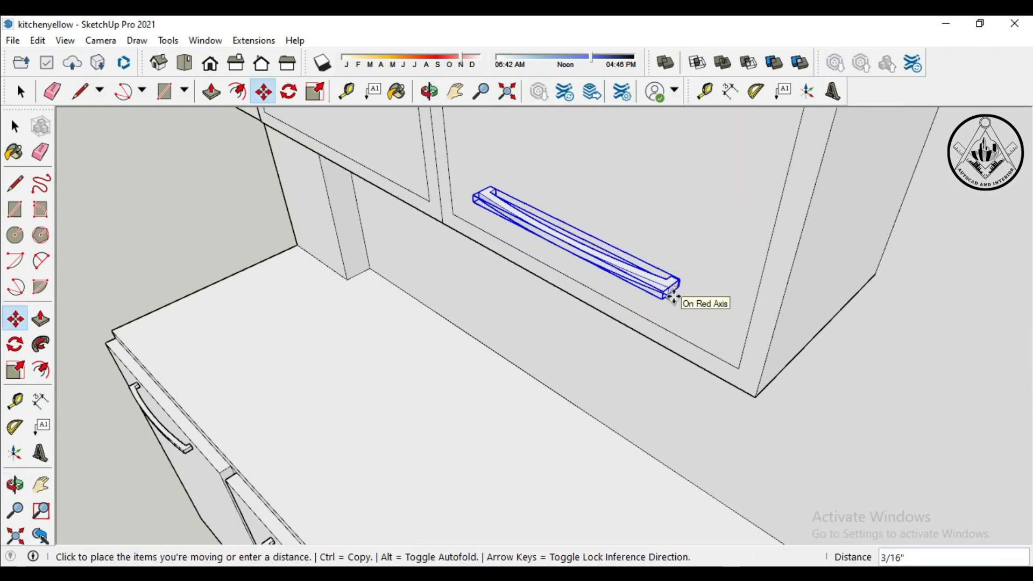
click(673, 296)
middle_drag(687, 288, 713, 162)
click(681, 213)
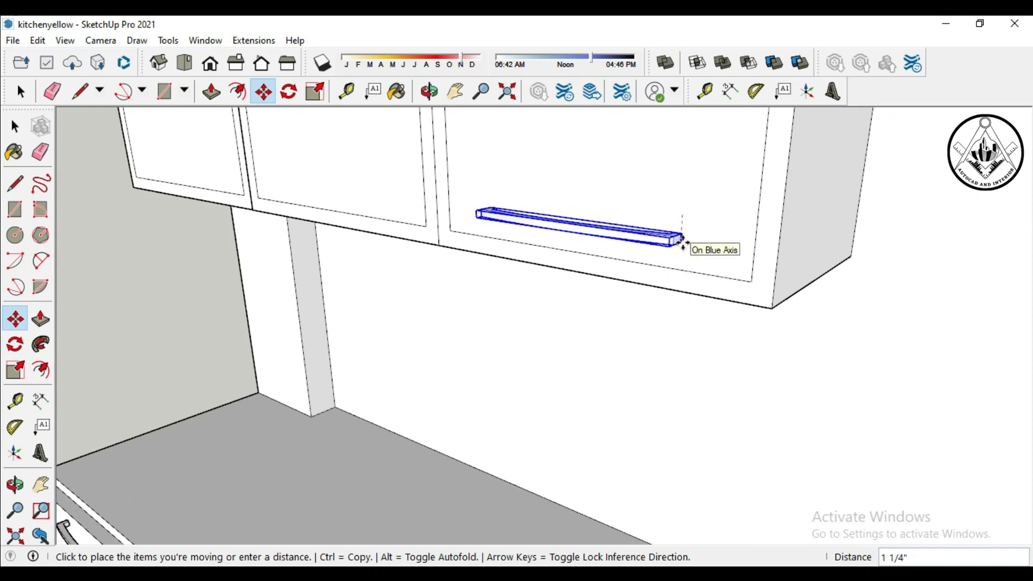
click(682, 240)
Step: Paste a copy of the handle on the middle upper door and move it outward about 1 3/8" from the door face
key(ctrl+v)
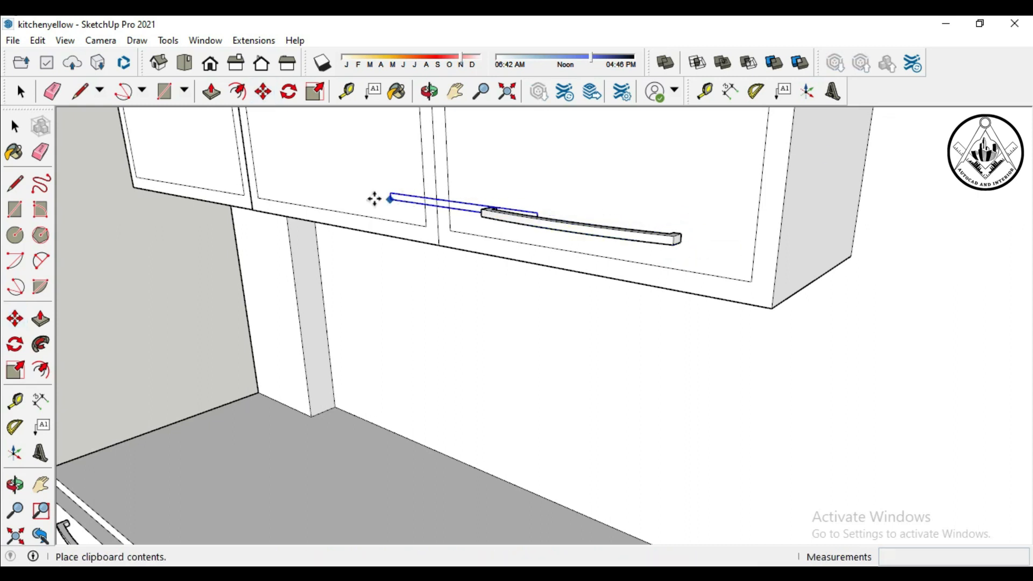
click(281, 190)
scroll(389, 189, up, 4)
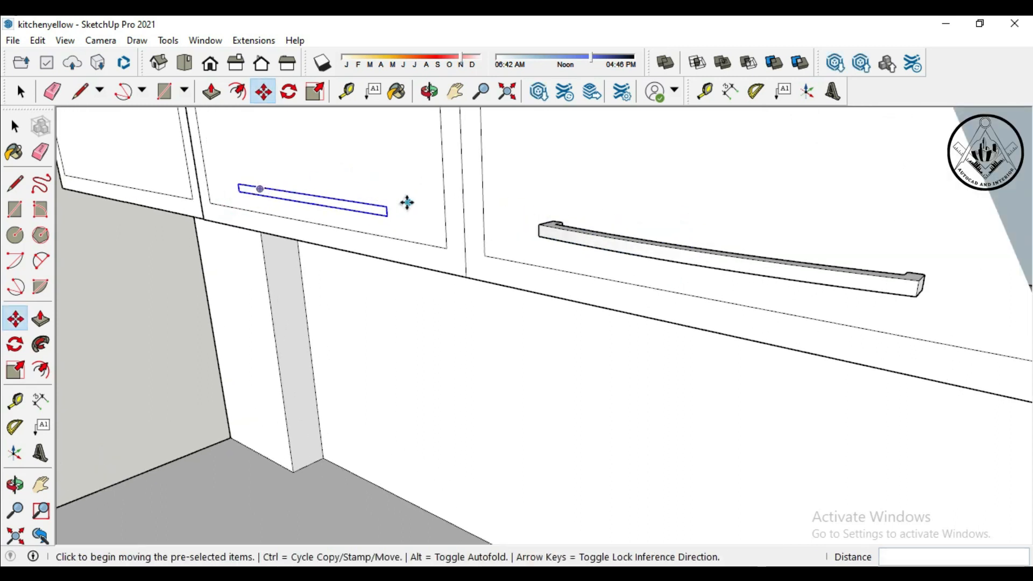
click(399, 210)
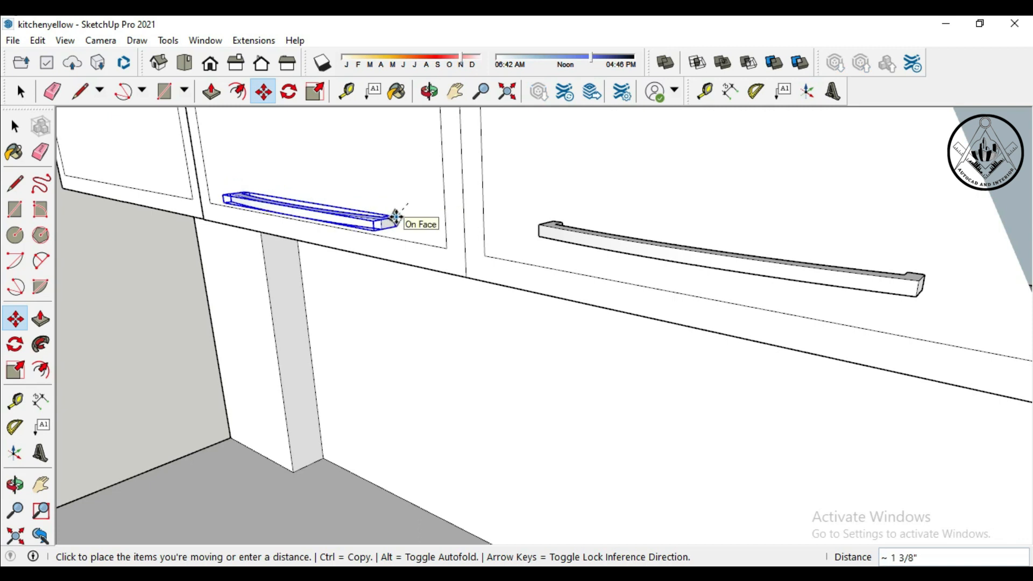
click(396, 217)
Step: Paste a copy of the handle on the upper door at the side-wall end and pull it proud of the door
scroll(445, 193, down, 4)
key(ctrl+v)
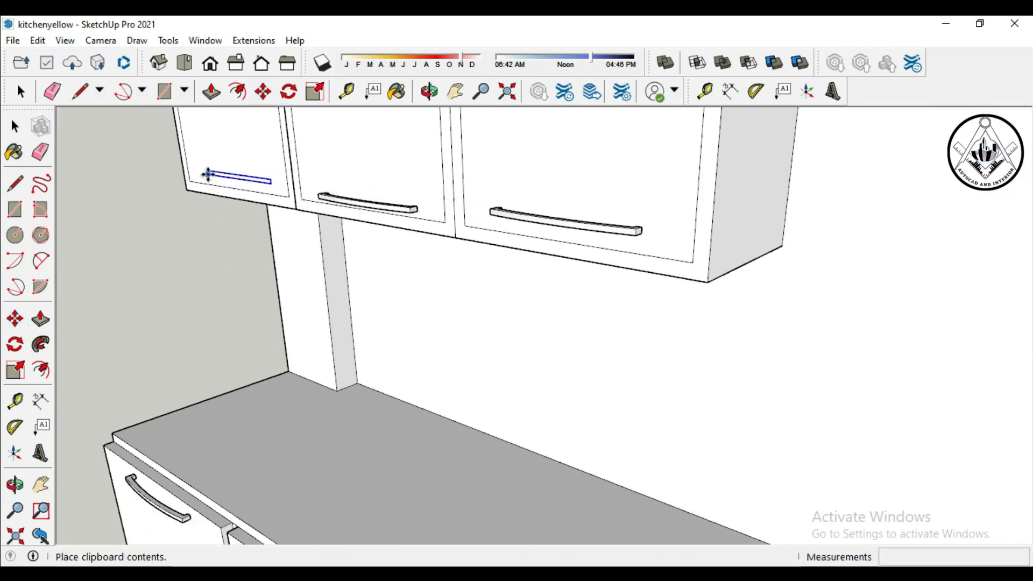
click(208, 175)
scroll(274, 180, up, 4)
click(272, 189)
click(272, 194)
Step: Shift the middle upper door's handle about 1 3/16" so it lines up with its neighbours, and clear the selection
scroll(409, 201, down, 3)
middle_drag(409, 201, 566, 221)
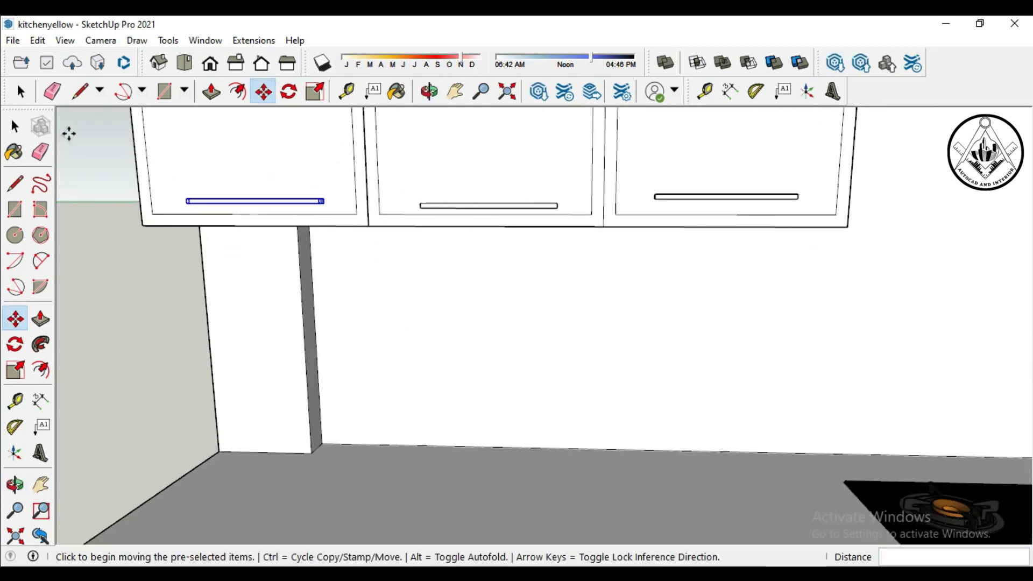
key(space)
click(473, 205)
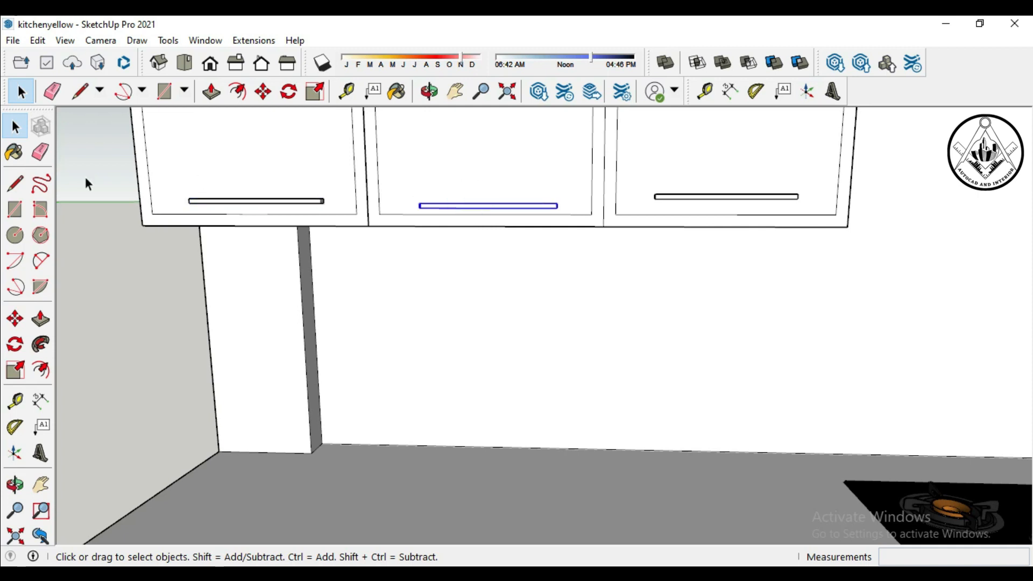
click(17, 322)
click(485, 203)
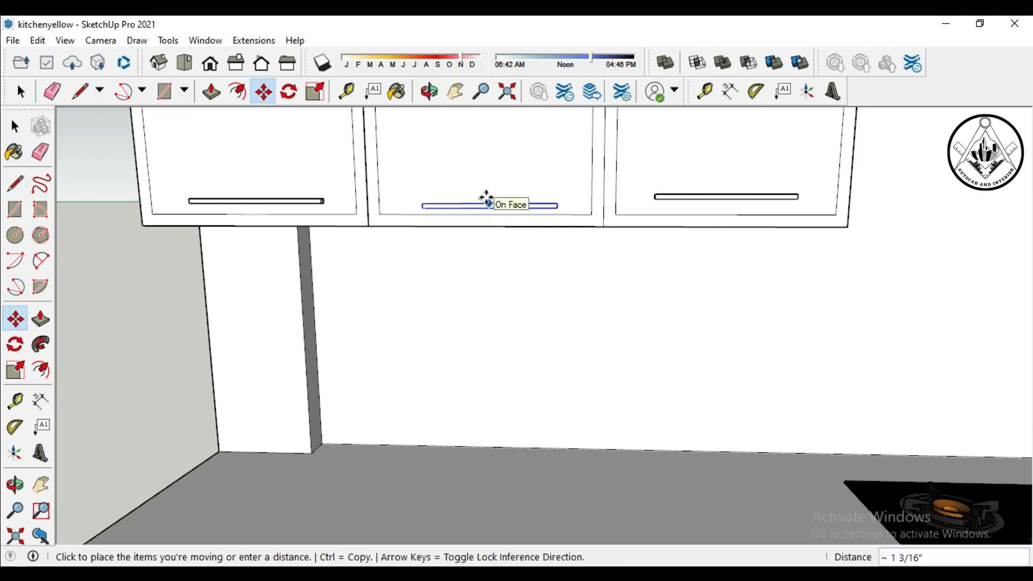
scroll(484, 194, up, 1)
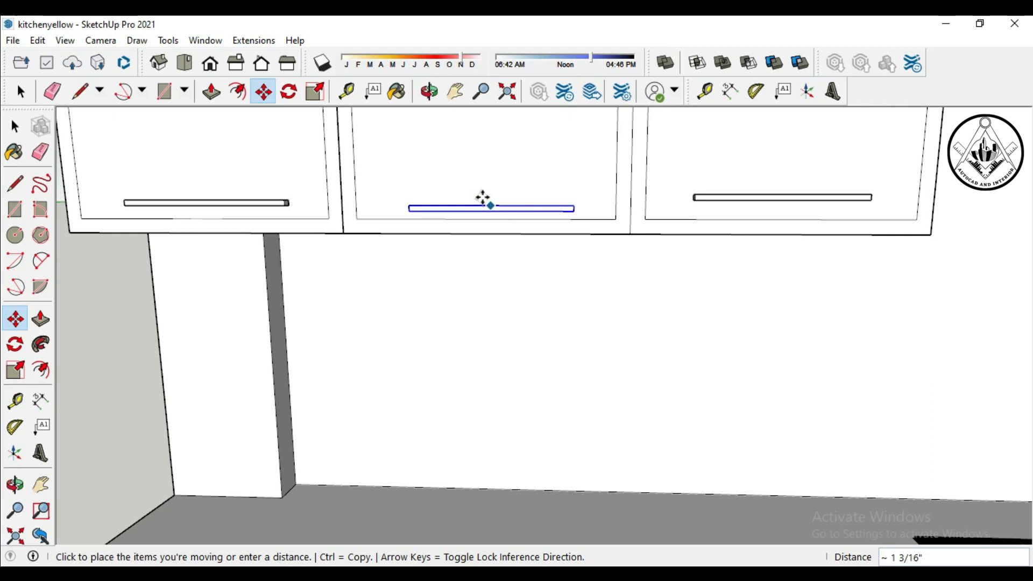
click(479, 197)
scroll(599, 269, down, 2)
middle_drag(599, 270, 425, 353)
click(27, 95)
click(272, 251)
Step: Split the back wall with a line level with the tall upper cabinet's top and paint the lower part with White Square Tile
scroll(272, 251, down, 3)
middle_drag(272, 251, 456, 244)
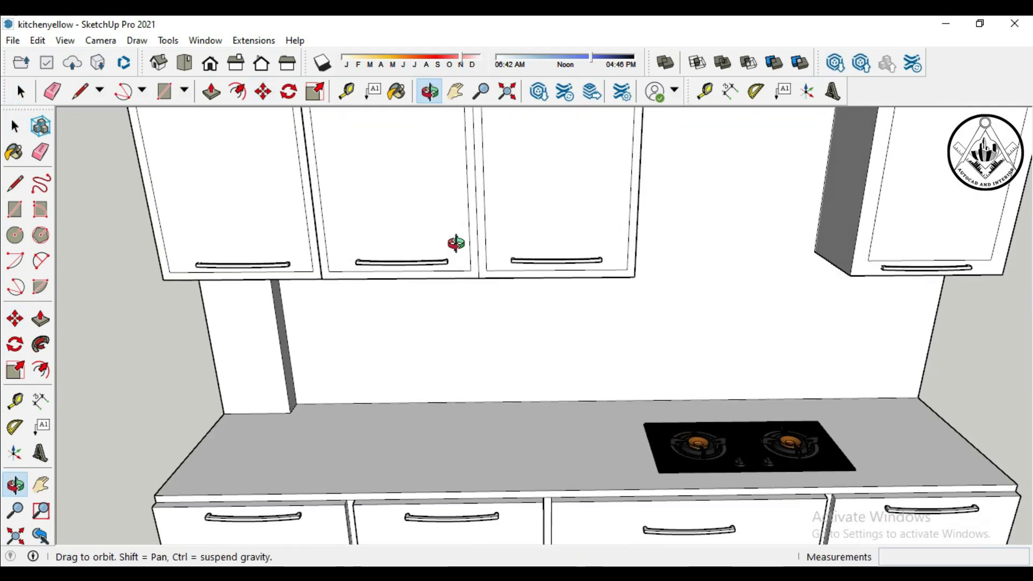
scroll(509, 214, down, 5)
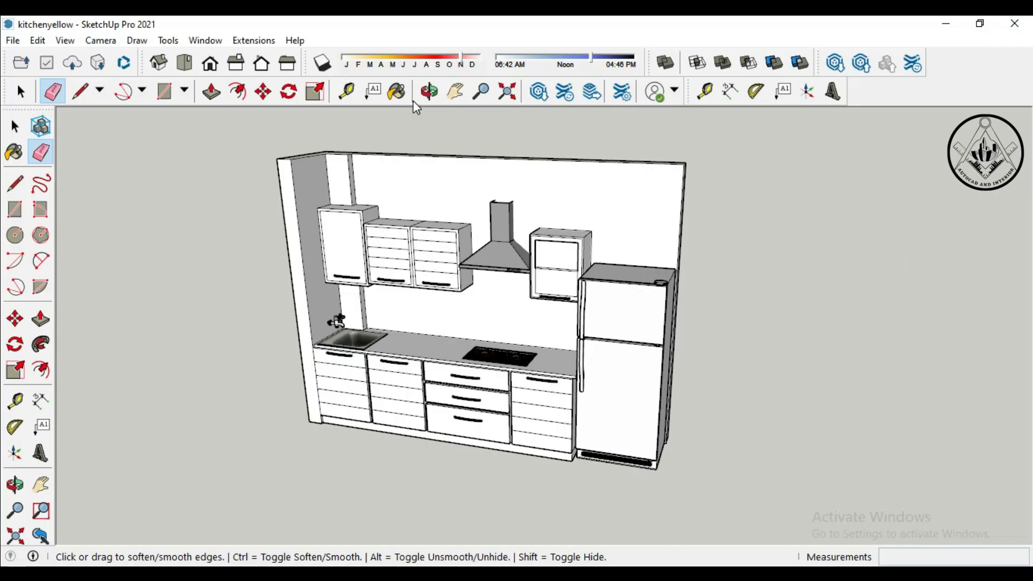
click(397, 92)
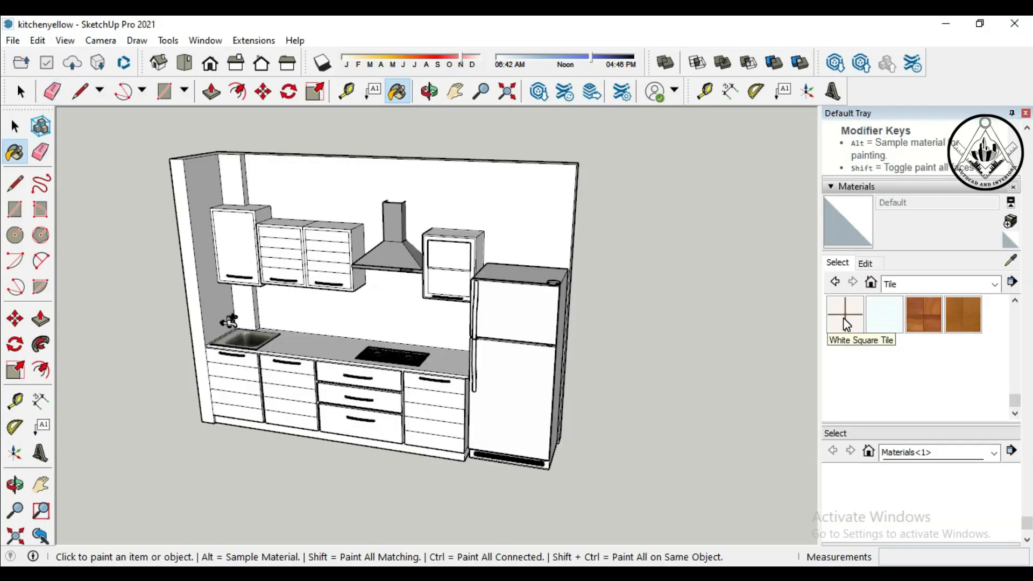
click(843, 323)
key(l)
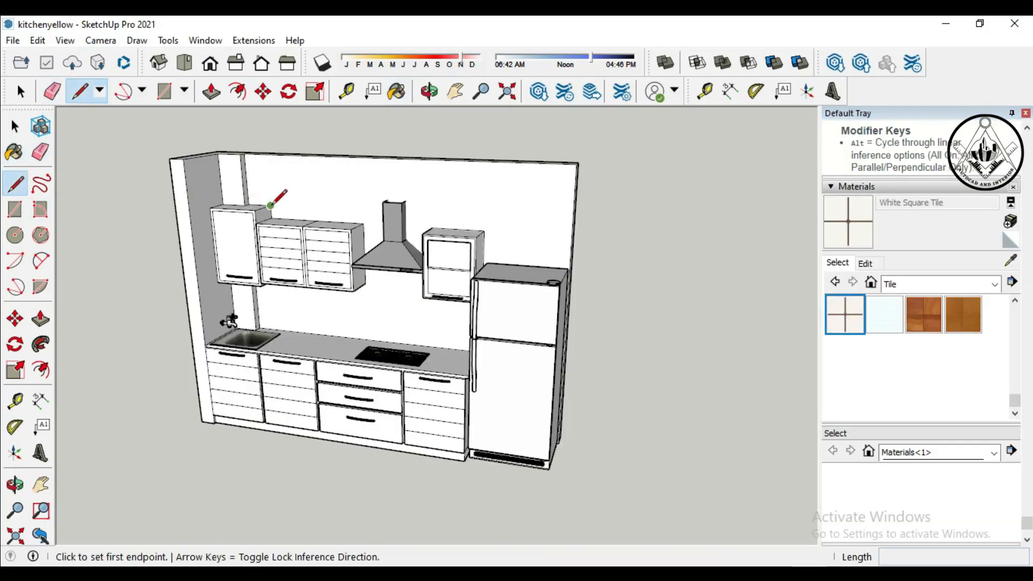
click(270, 206)
click(572, 222)
key(b)
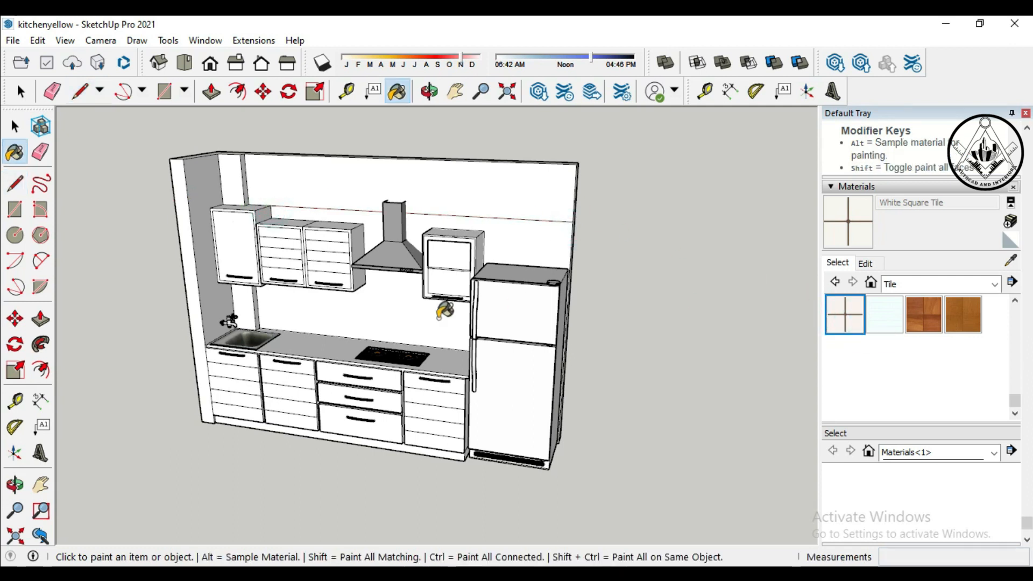
click(252, 304)
scroll(239, 291, up, 2)
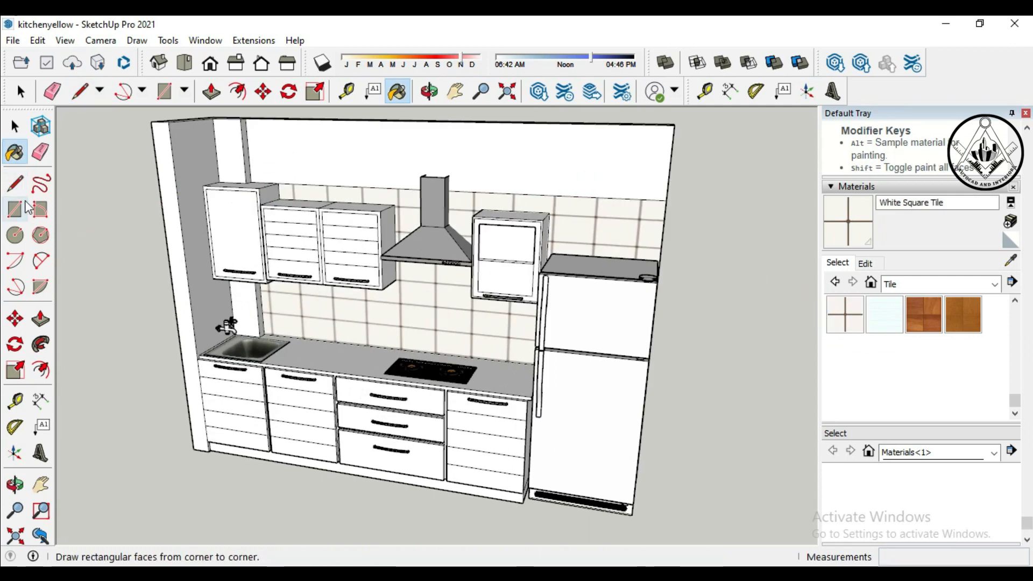
Step: Draw a 1' 1" line across the side wall at the tall cabinet's top and paint the area below it with White Square Tile
click(14, 184)
click(203, 186)
click(176, 197)
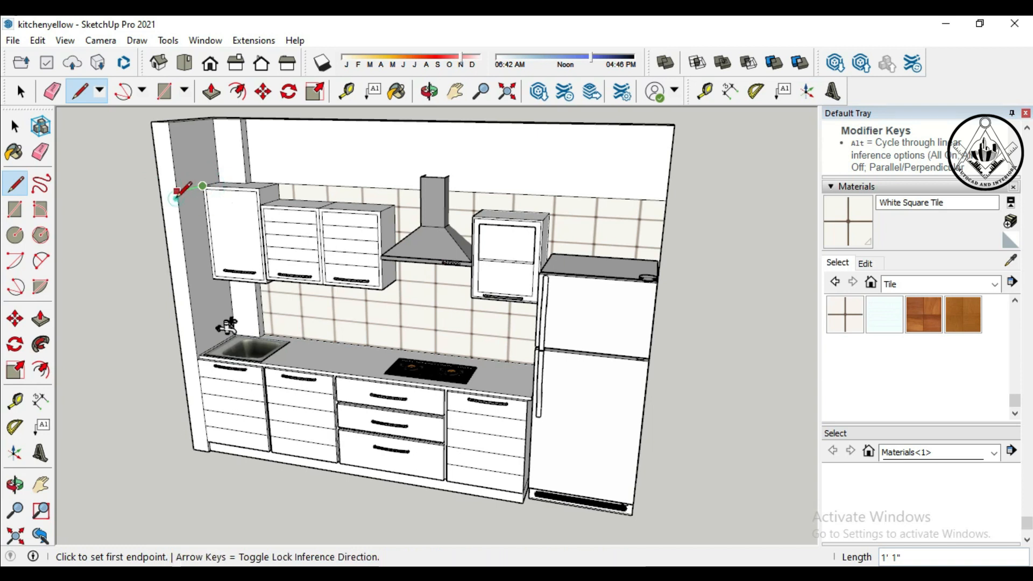
click(14, 153)
scroll(330, 323, down, 3)
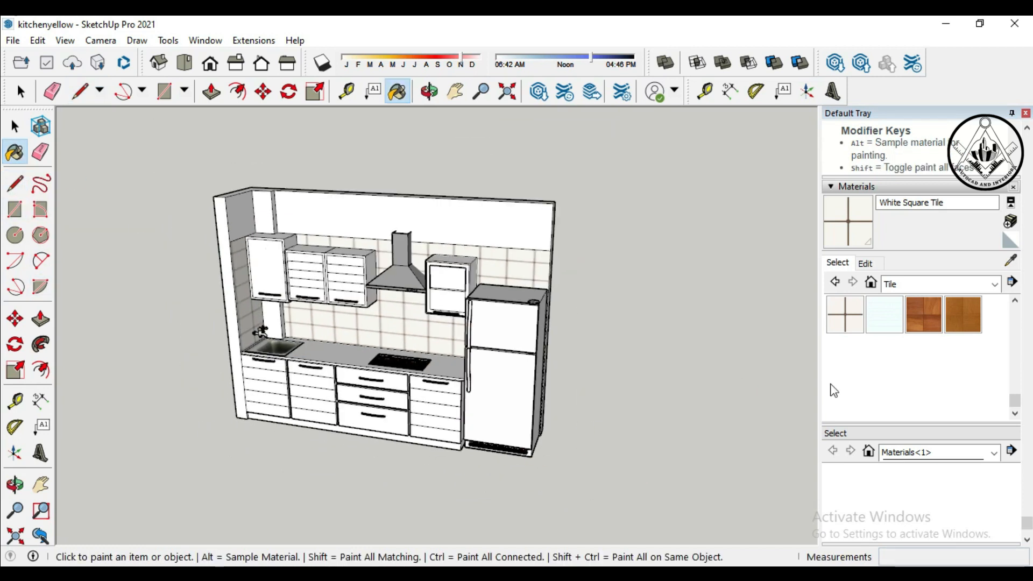
Step: Paint the countertop's upper surface with the Blacktop New material from the Asphalt and Concrete collection
click(995, 284)
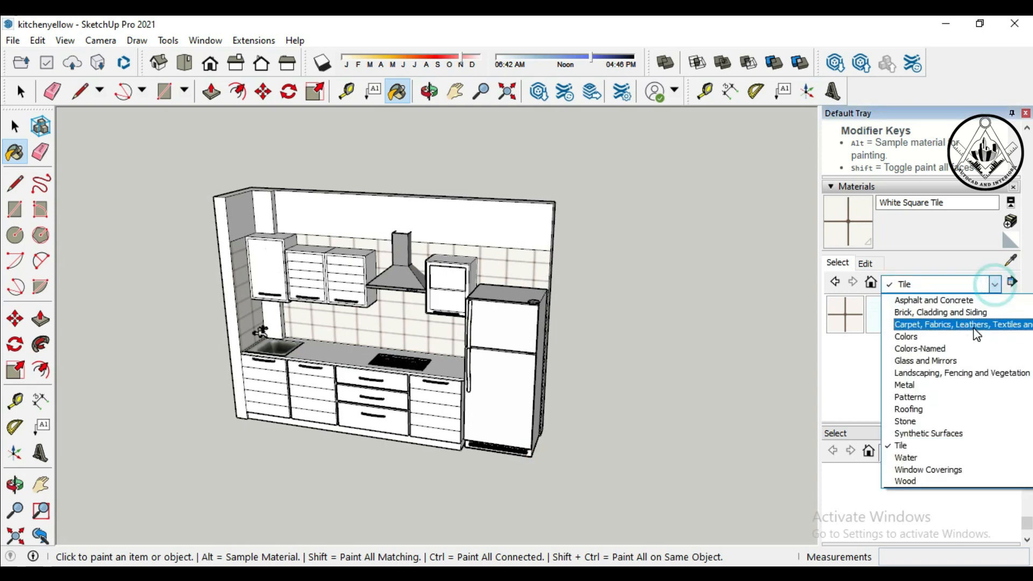
click(945, 299)
click(883, 313)
scroll(352, 360, up, 3)
click(317, 355)
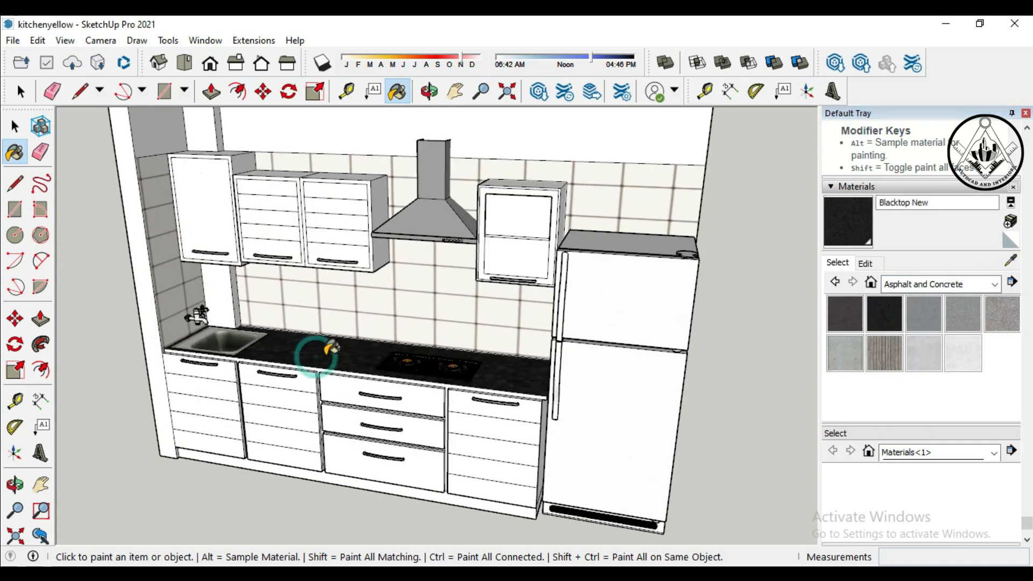
Step: Draw short lines across the gaps between the base fronts and at the cabinet end to separate the countertop's front edge from the carcass
scroll(215, 344, up, 2)
click(14, 184)
scroll(218, 349, up, 5)
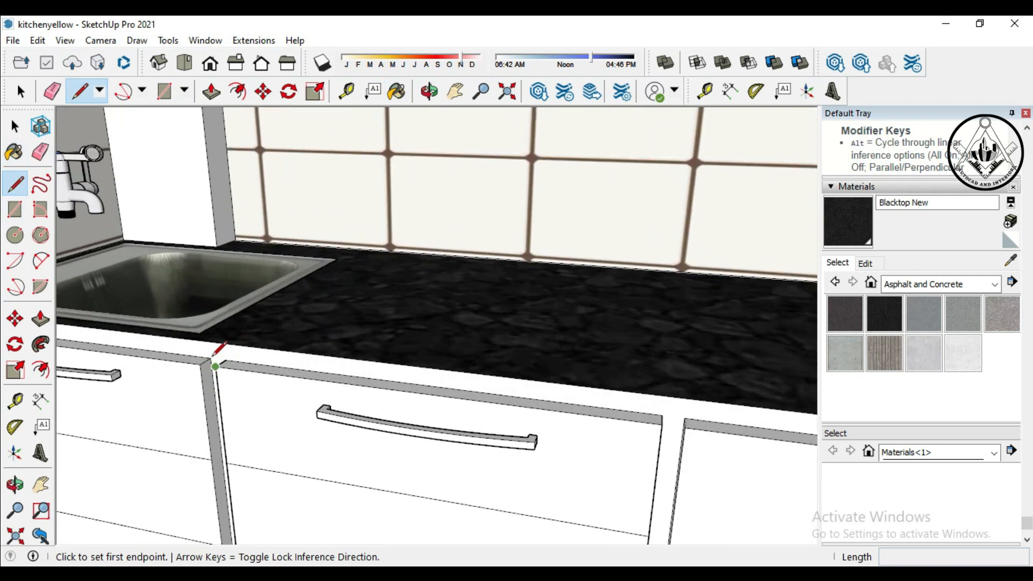
click(213, 357)
click(221, 361)
scroll(222, 362, down, 2)
scroll(558, 404, up, 1)
click(539, 394)
click(553, 397)
scroll(554, 397, down, 4)
scroll(624, 390, up, 4)
click(614, 407)
click(621, 394)
scroll(383, 356, down, 2)
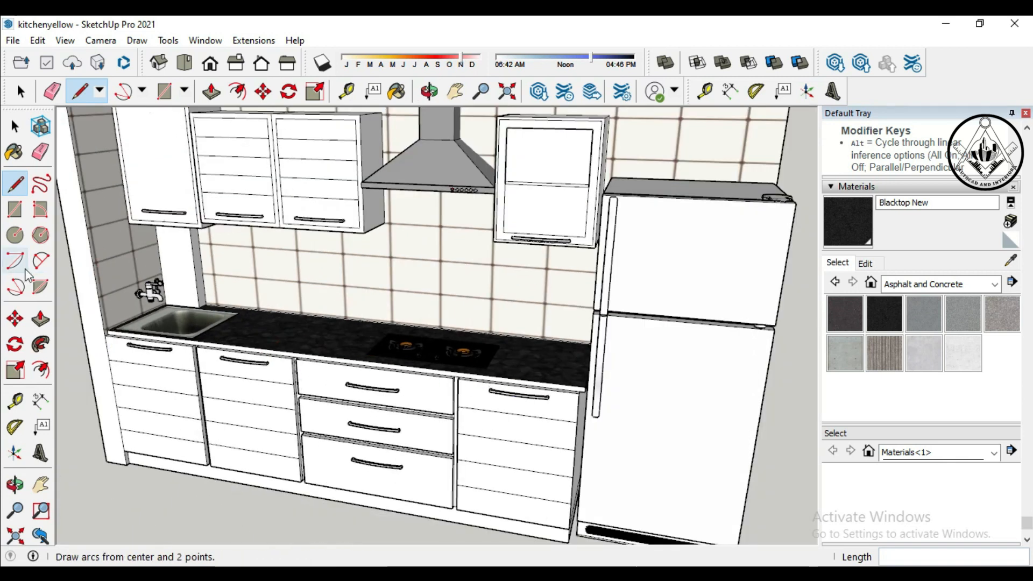
Step: Paint the countertop's front edge and its end beside the refrigerator with Blacktop New
click(15, 152)
scroll(221, 334, up, 4)
scroll(236, 353, down, 6)
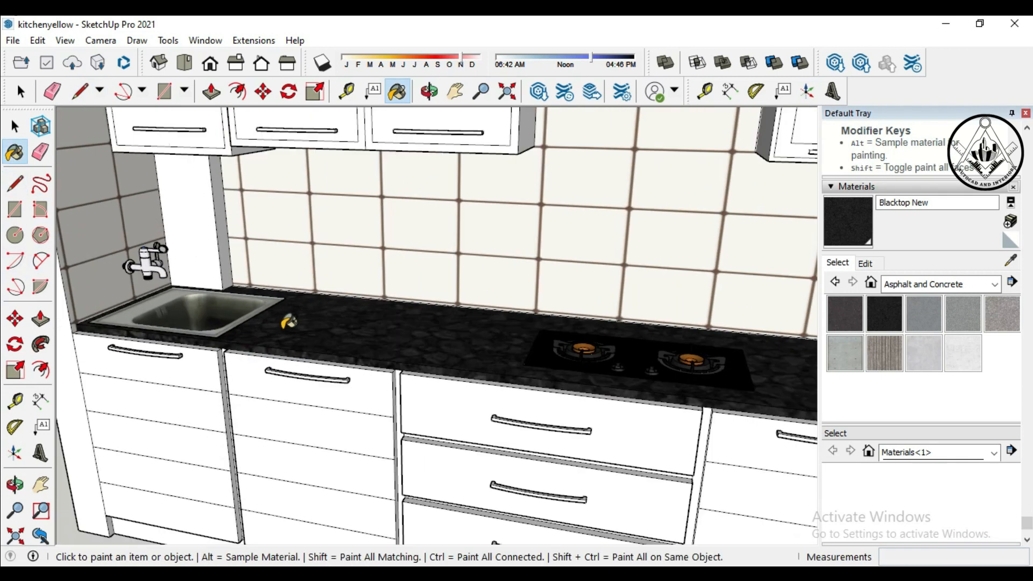
middle_drag(648, 399, 672, 400)
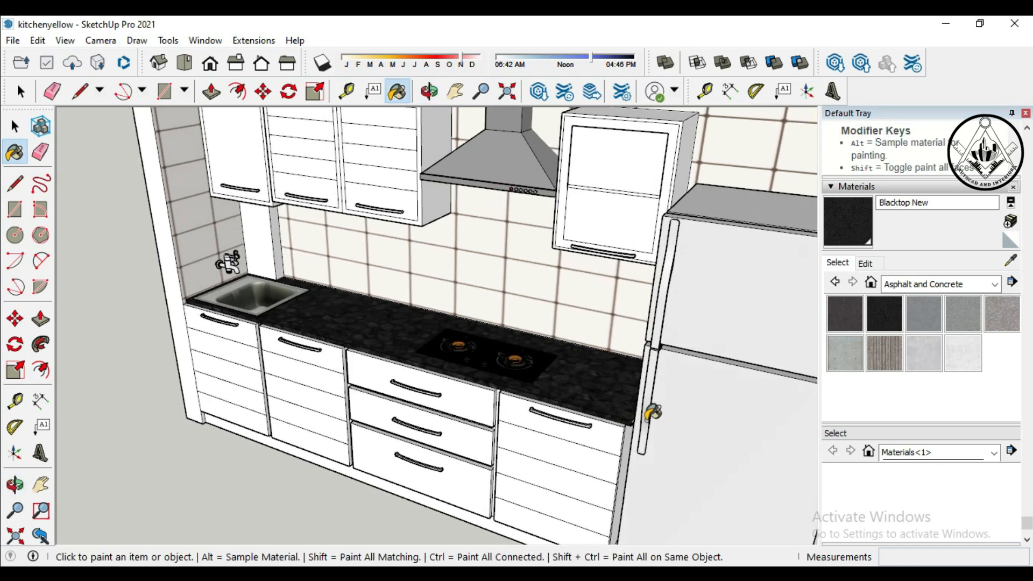
scroll(654, 402, up, 5)
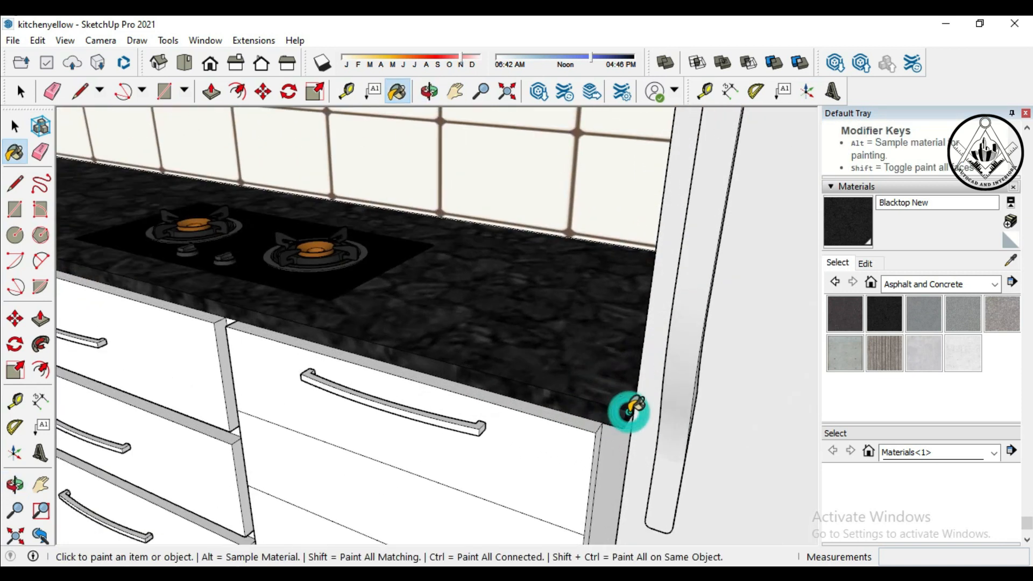
Step: Paint the plinth below the base cabinets with Polished Concrete Old from the Asphalt and Concrete collection
scroll(628, 411, down, 3)
click(962, 353)
scroll(592, 387, down, 5)
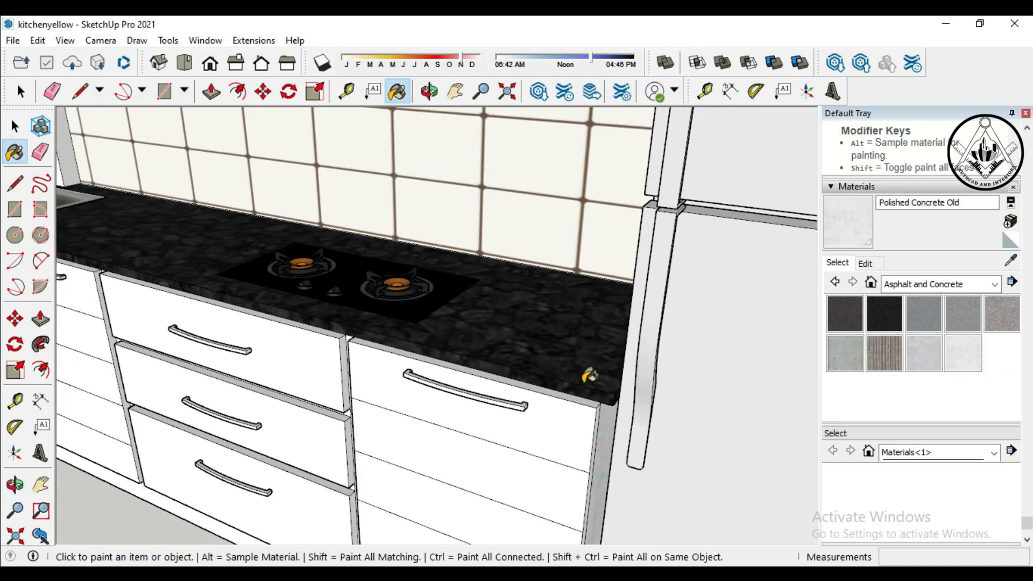
scroll(584, 499, up, 5)
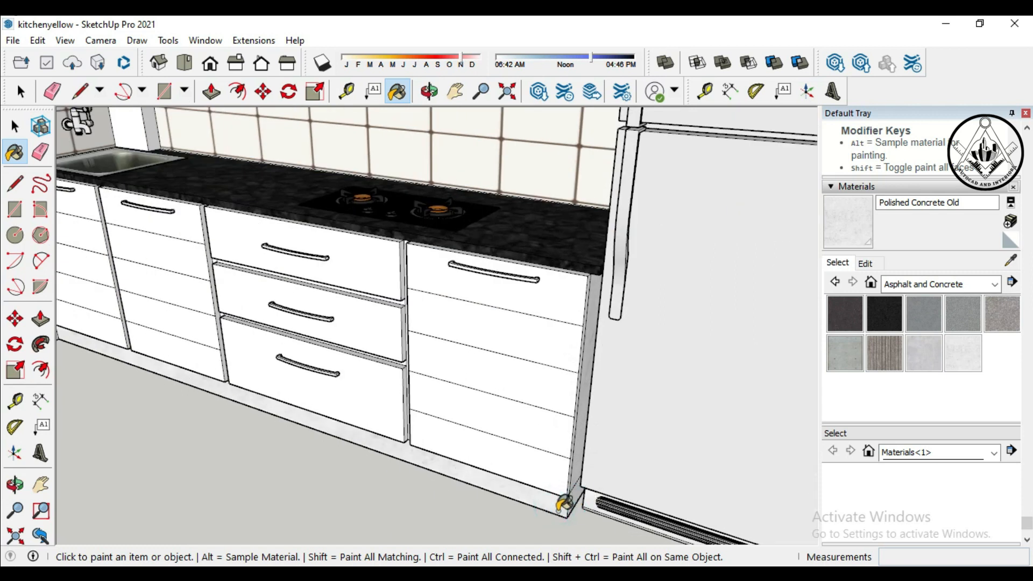
Step: Create a new material based on 0046_Gold from the Colors-Named collection, darkening its shade slightly
scroll(398, 490, down, 8)
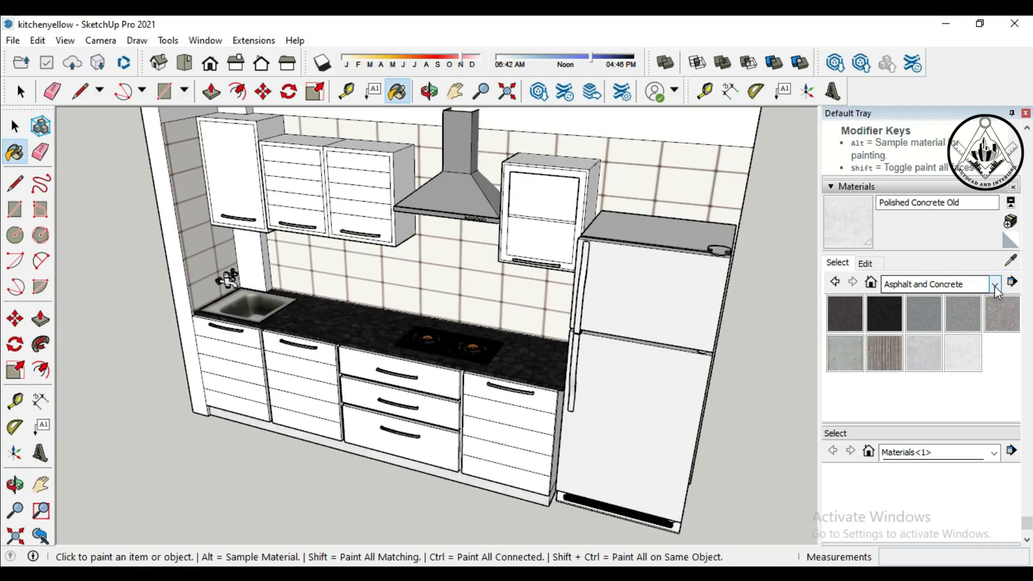
click(995, 285)
click(945, 349)
scroll(968, 356, down, 5)
scroll(969, 357, down, 2)
click(892, 390)
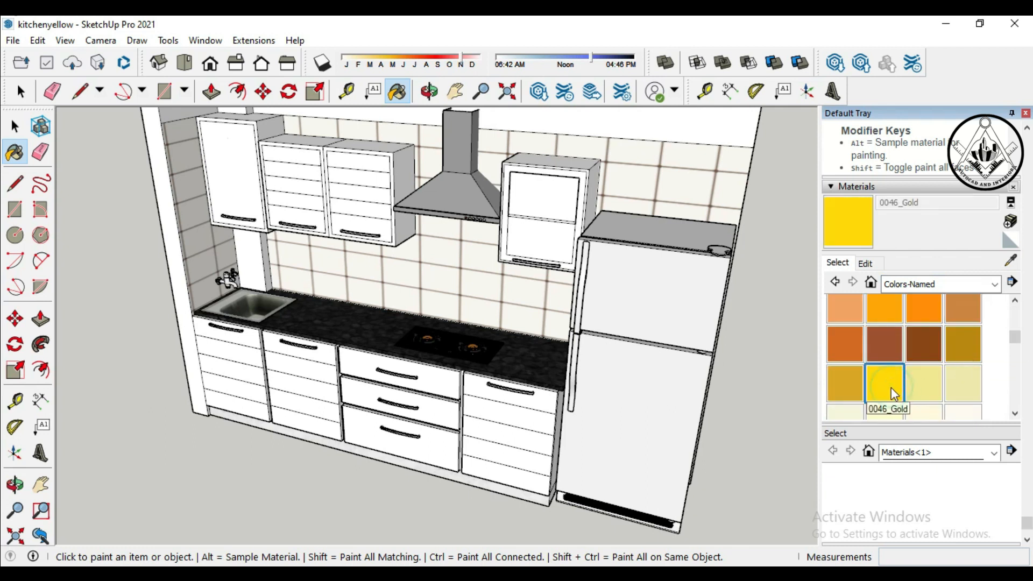
click(1009, 220)
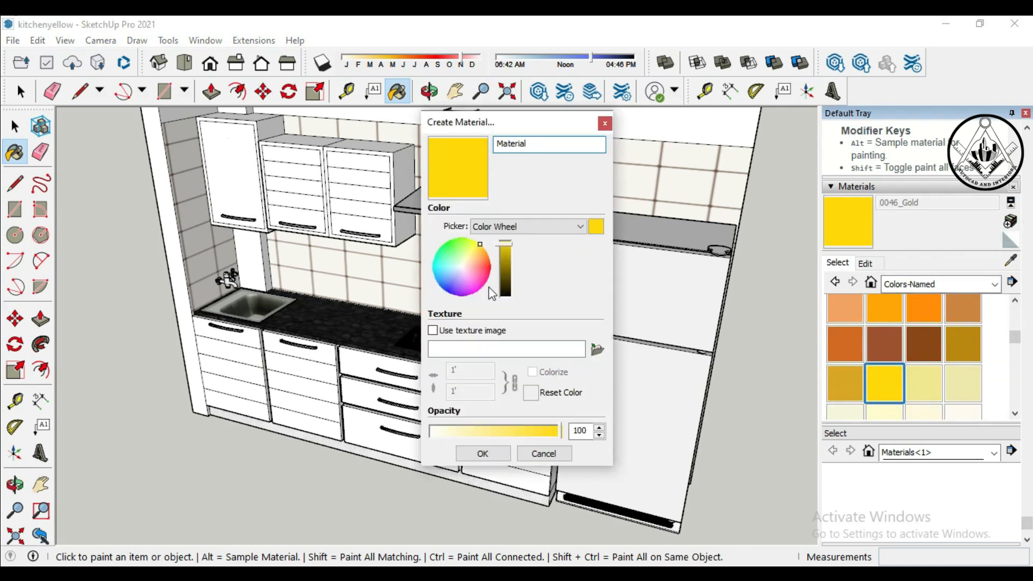
drag(504, 249, 503, 253)
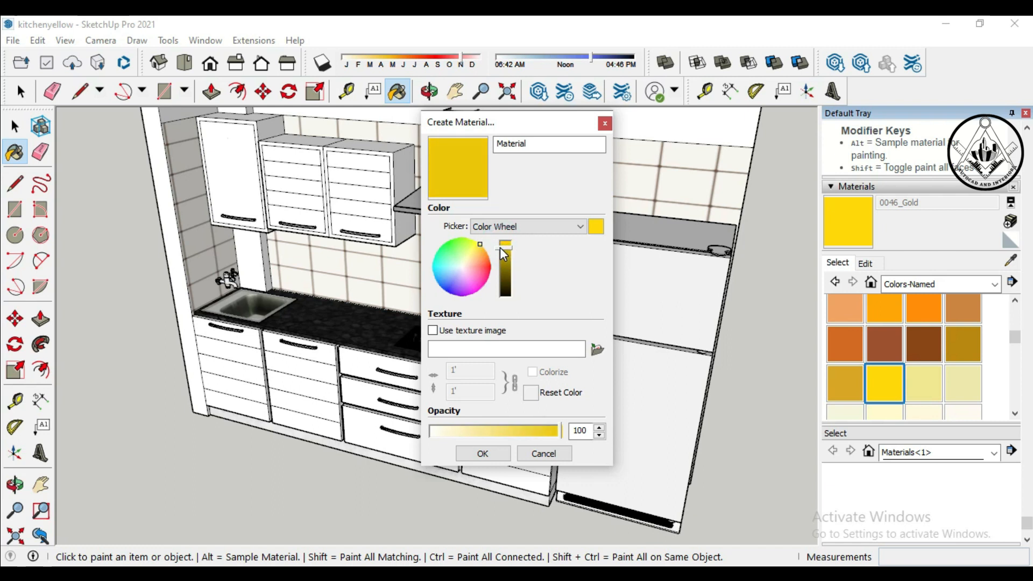
click(482, 454)
Step: Paint all panels of the base door under the sink and its side edge with the new yellow material
scroll(258, 366, up, 5)
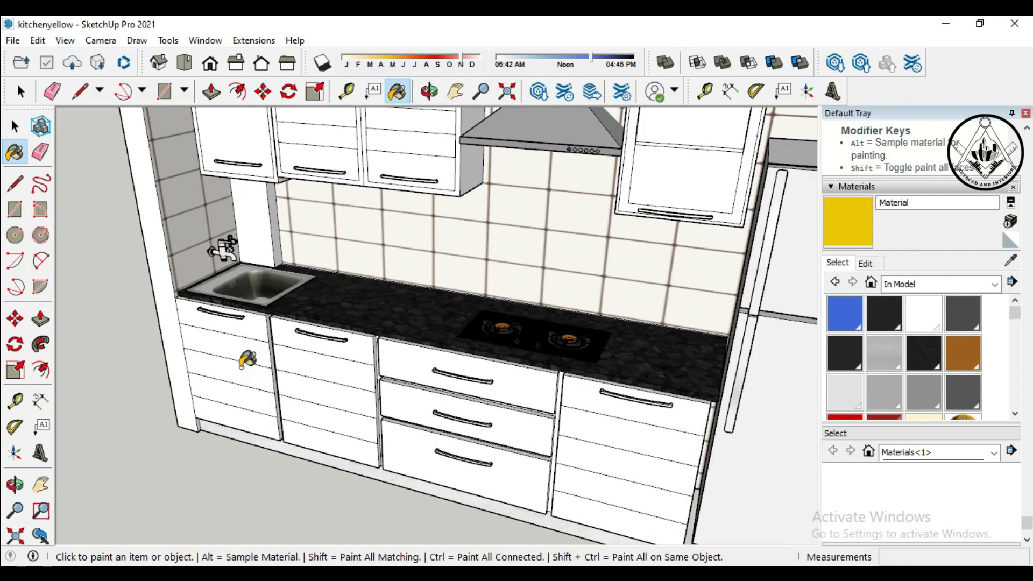
click(257, 310)
click(256, 350)
click(259, 375)
click(260, 409)
click(261, 433)
scroll(301, 406, up, 2)
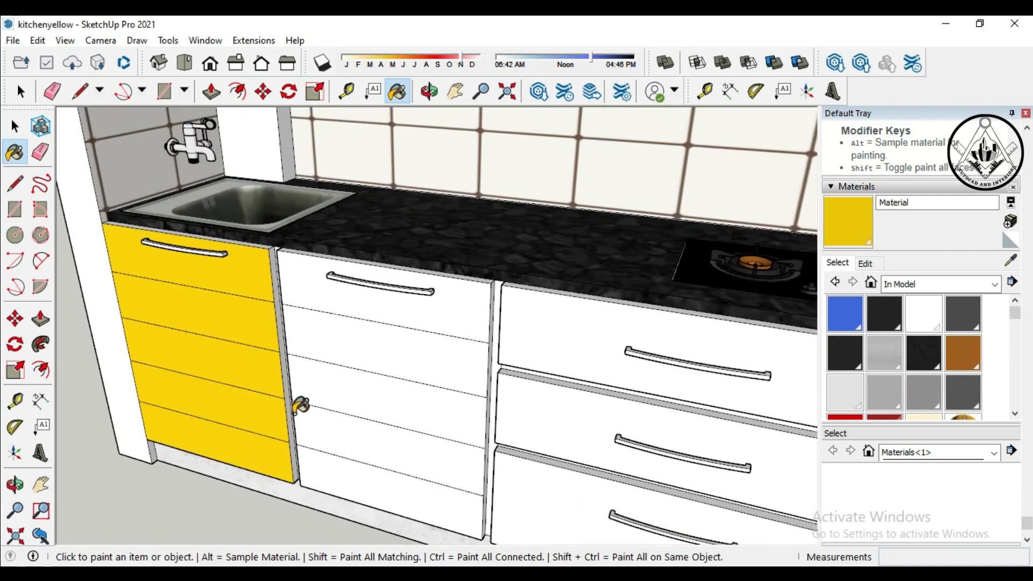
scroll(237, 242, down, 3)
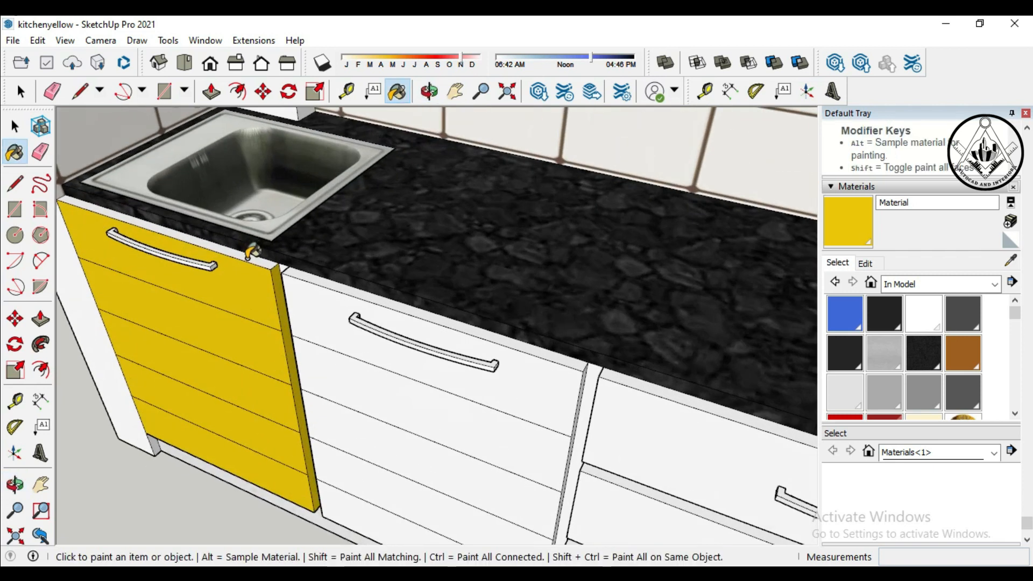
Step: Paint the three drawer fronts below the cooktop with the yellow material
scroll(413, 297, down, 2)
click(459, 333)
scroll(468, 315, up, 4)
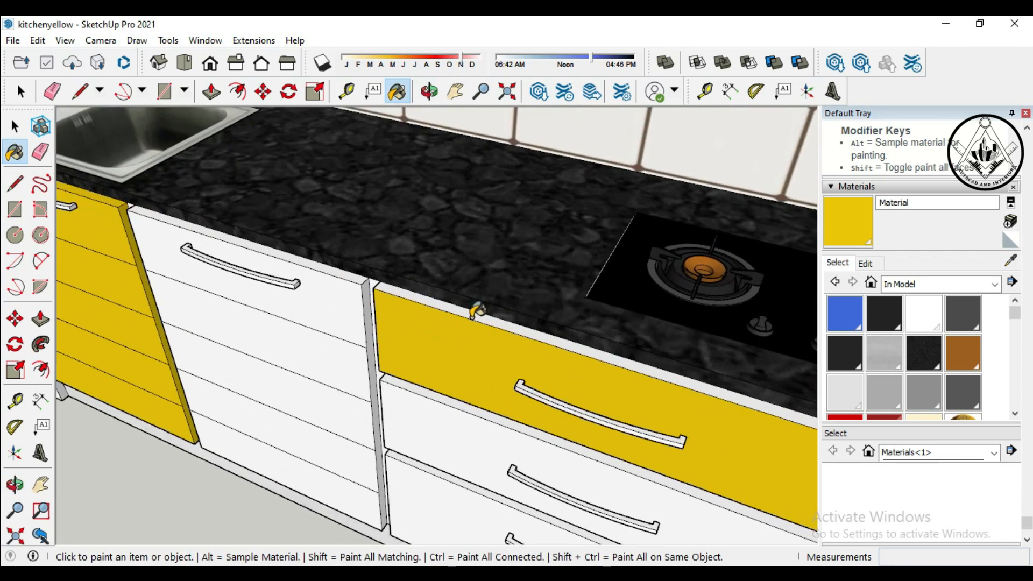
scroll(590, 313, down, 2)
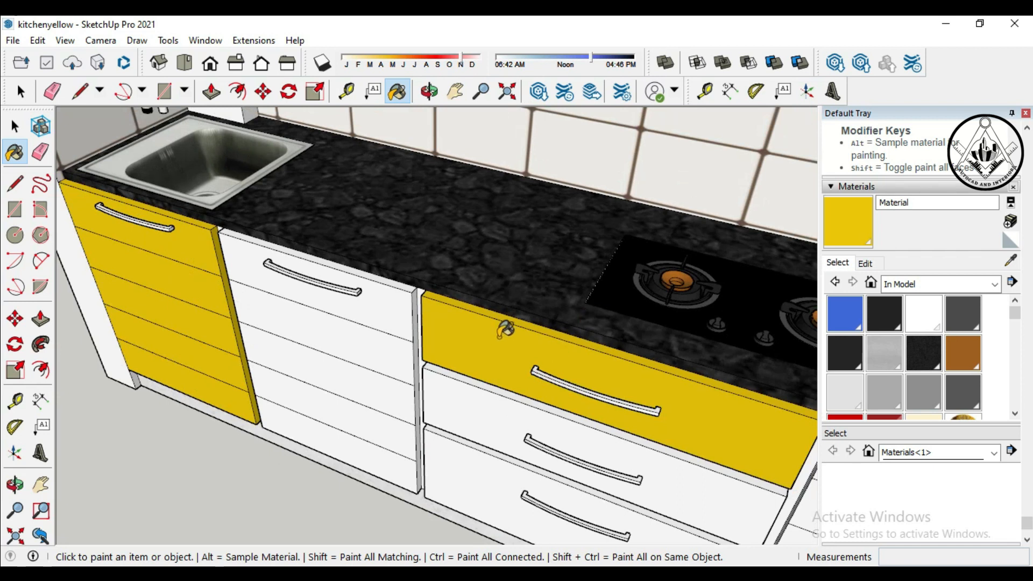
scroll(521, 391, up, 1)
click(518, 397)
scroll(586, 404, down, 3)
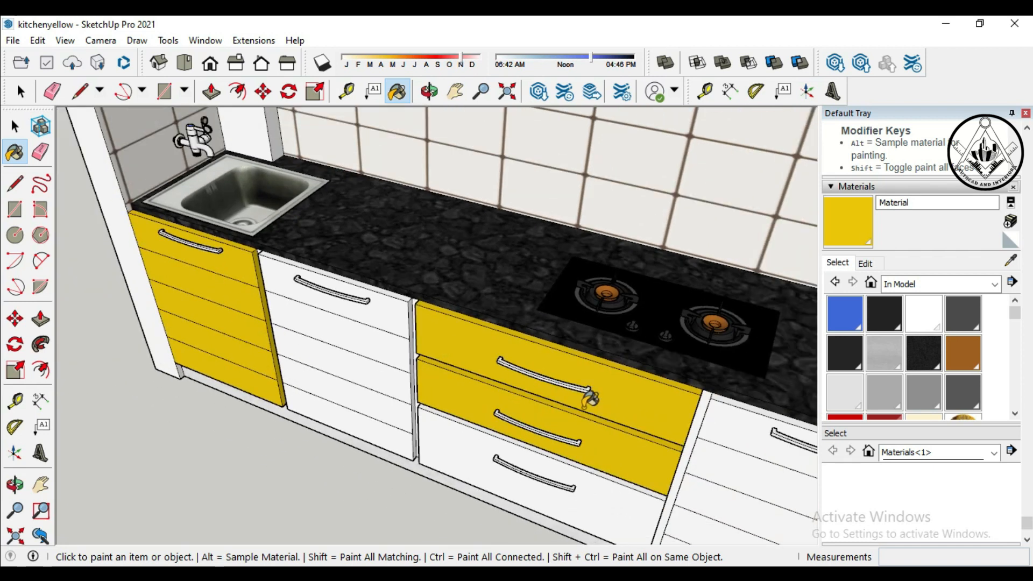
scroll(593, 502, up, 2)
click(614, 474)
scroll(487, 411, down, 3)
Step: Paint the exposed edges of the drawer fronts with the same yellow material
middle_drag(497, 426, 457, 406)
scroll(556, 421, up, 1)
scroll(561, 413, up, 1)
click(540, 469)
scroll(504, 375, down, 3)
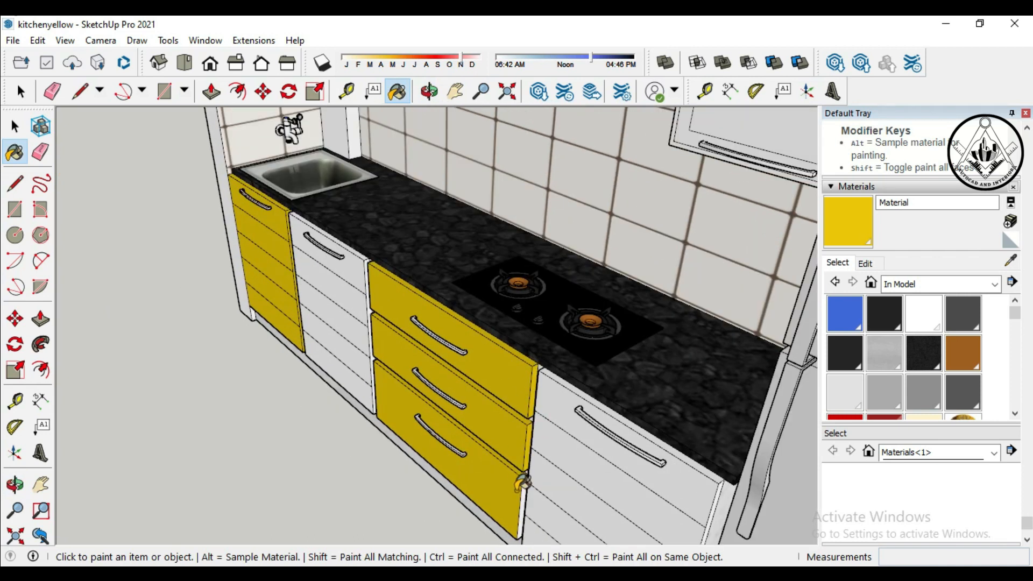
scroll(520, 484, up, 3)
click(528, 477)
scroll(455, 402, down, 3)
mouse_move(422, 425)
middle_down()
mouse_move(675, 424)
mouse_move(546, 479)
mouse_move(426, 345)
middle_up()
scroll(425, 307, up, 5)
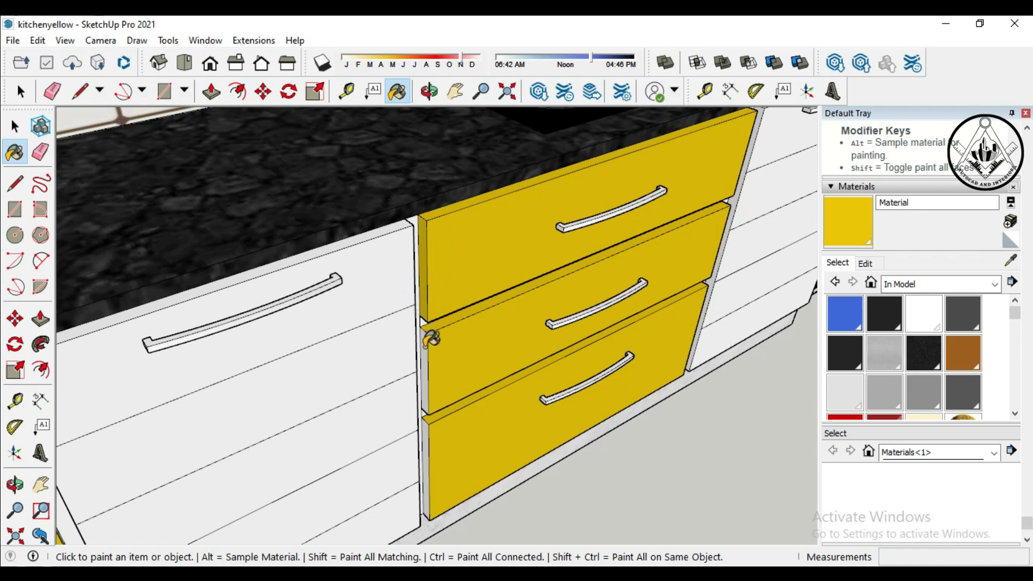
scroll(431, 437, down, 5)
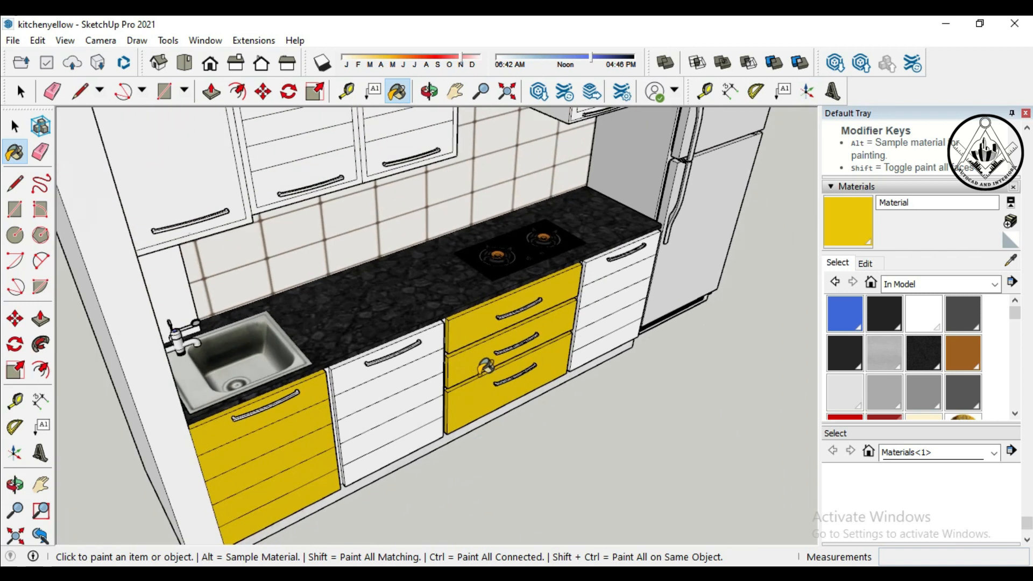
Step: Try to paint the door frame of the wall cabinet beside the refrigerator yellow, and undo the paint
mouse_move(581, 455)
middle_down()
mouse_move(369, 461)
mouse_move(252, 440)
middle_up()
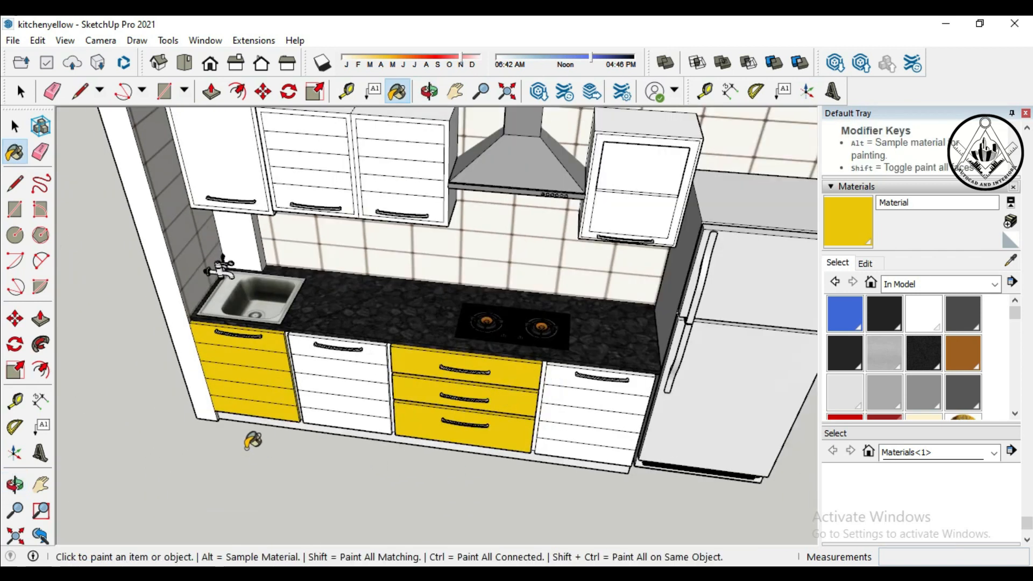
scroll(507, 273, up, 4)
click(581, 199)
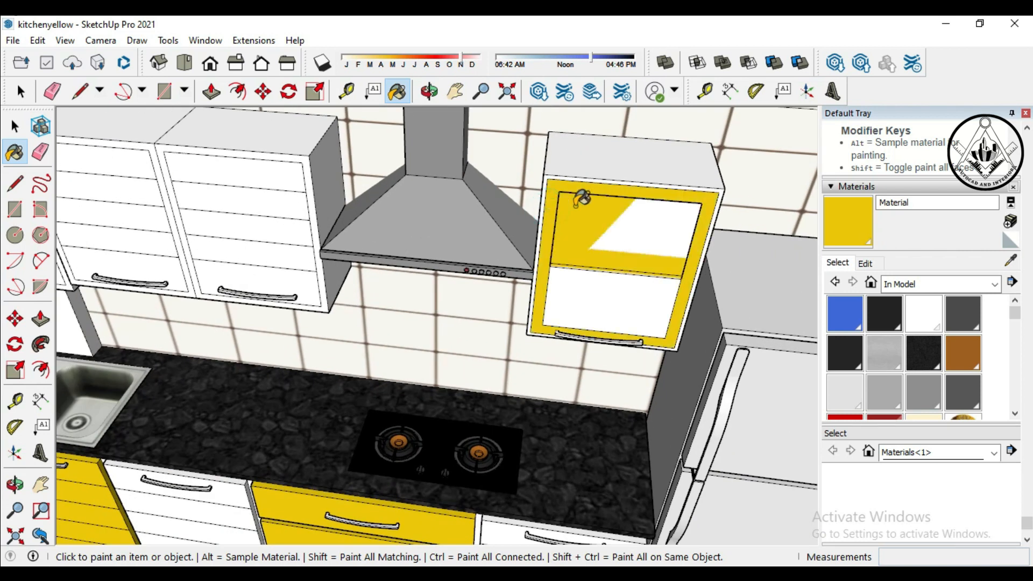
scroll(606, 249, down, 2)
key(ctrl+z)
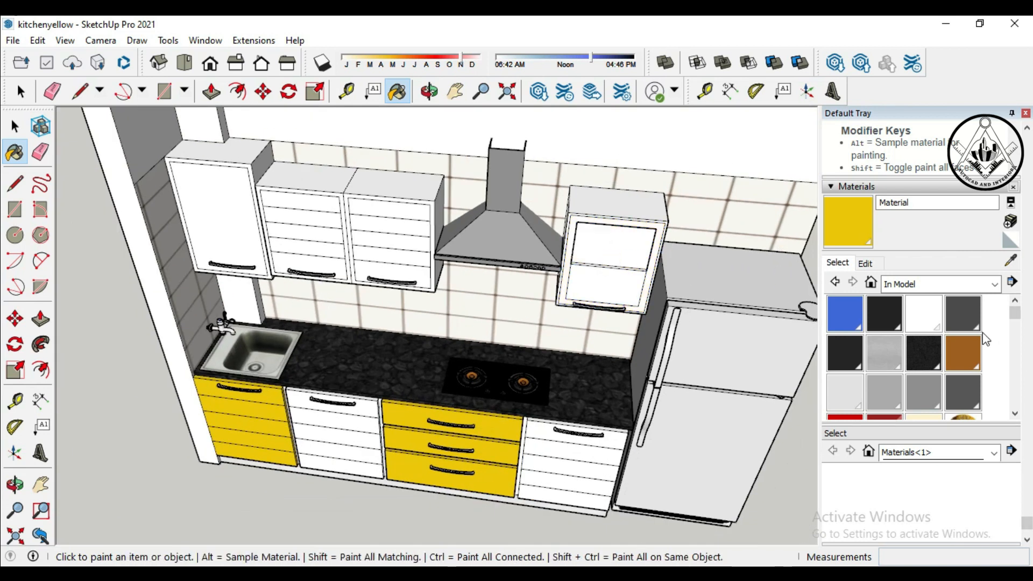
mouse_move(441, 474)
middle_down()
mouse_move(152, 438)
mouse_move(633, 201)
middle_up()
scroll(653, 180, up, 2)
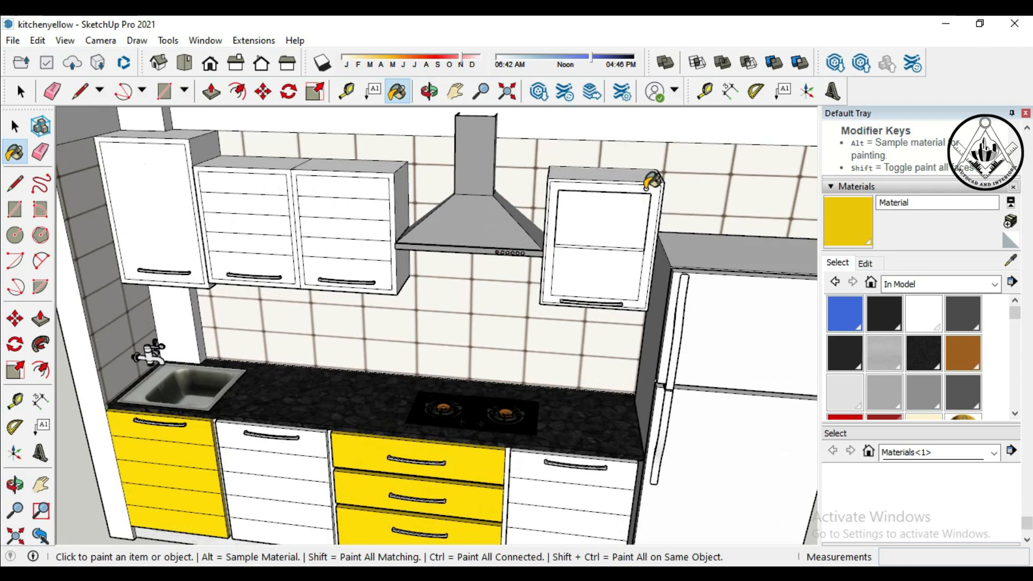
click(653, 180)
key(ctrl+z)
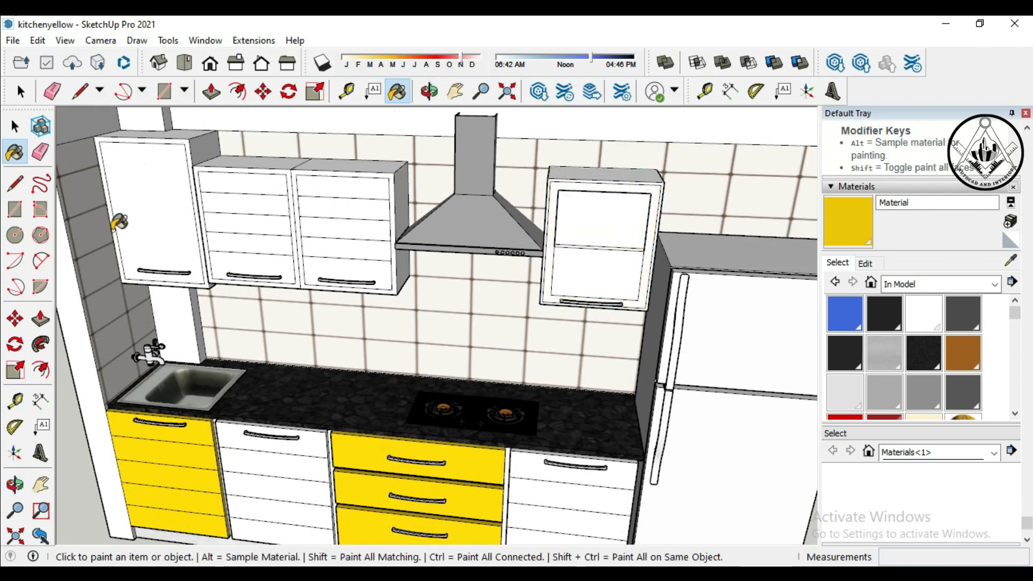
Step: Draw rectangles over the two panes of the wall cabinet door beside the hood, the upper one about 1' 4" by 10"
click(15, 209)
scroll(571, 230, up, 2)
click(543, 252)
click(686, 178)
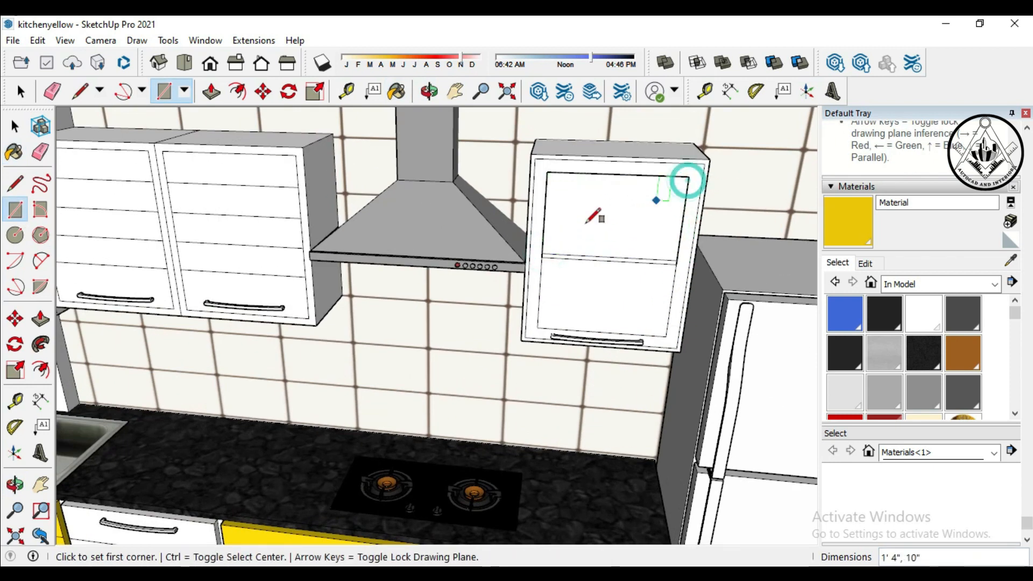
click(547, 257)
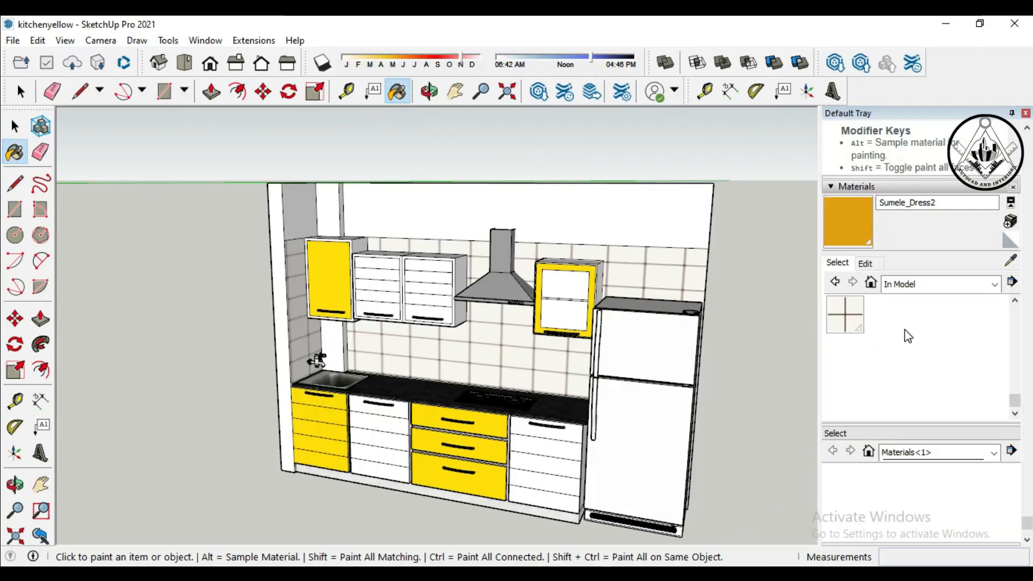
Step: Paint both panes of the yellow-framed wall cabinet door with Translucent Glass Gray from the Glass and Mirrors collection
click(994, 285)
click(947, 397)
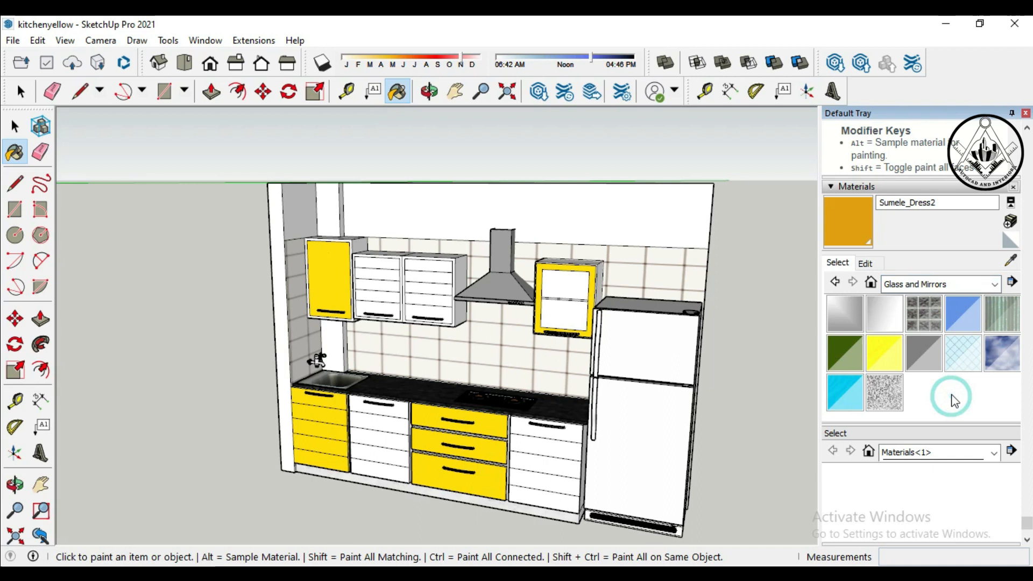
click(922, 353)
scroll(549, 295, up, 5)
click(574, 291)
click(579, 311)
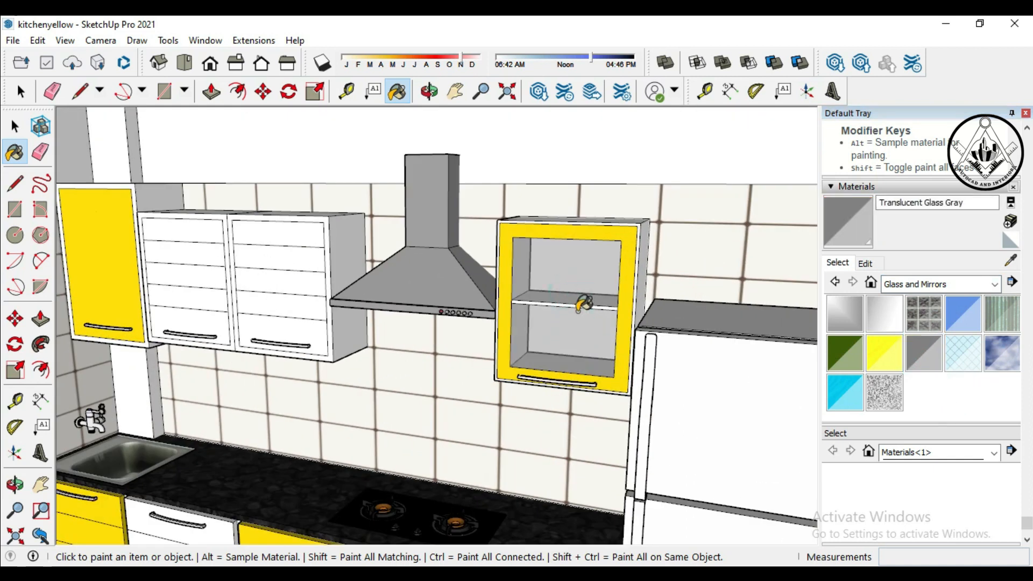
Step: Examine the glazed wall cabinet and the whole painted kitchen from several angles
scroll(581, 305, up, 4)
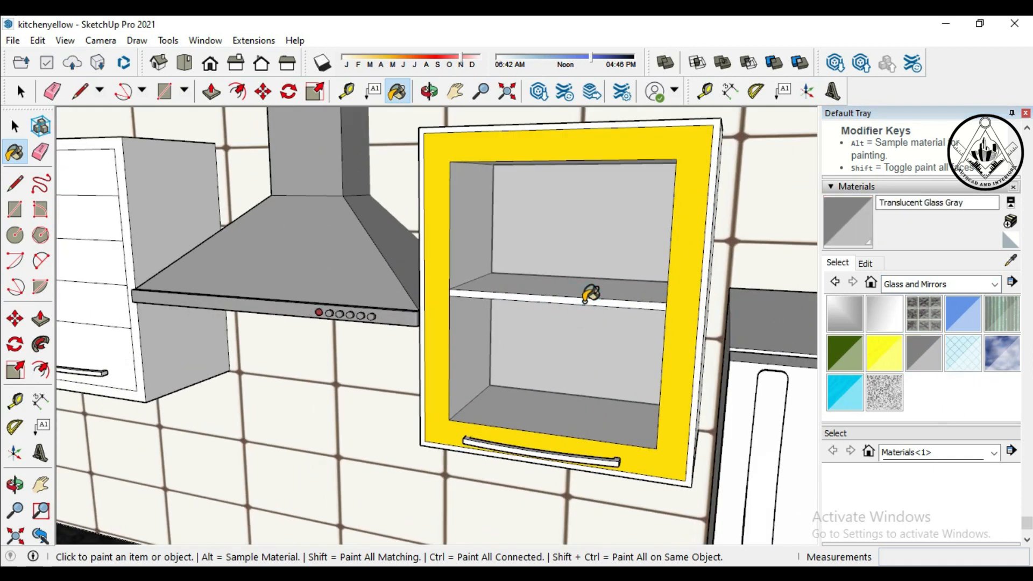
scroll(590, 294, down, 8)
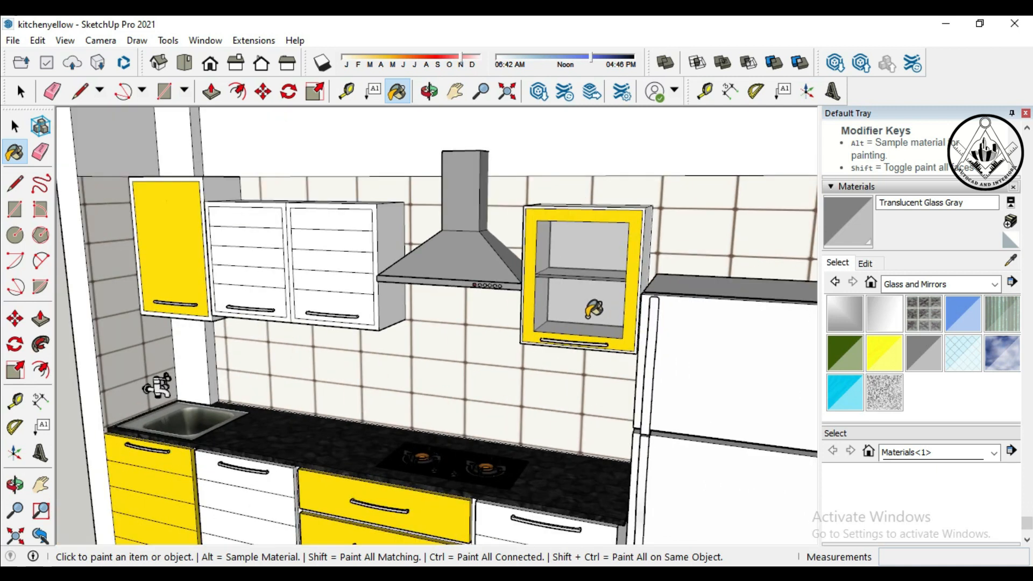
scroll(597, 307, up, 5)
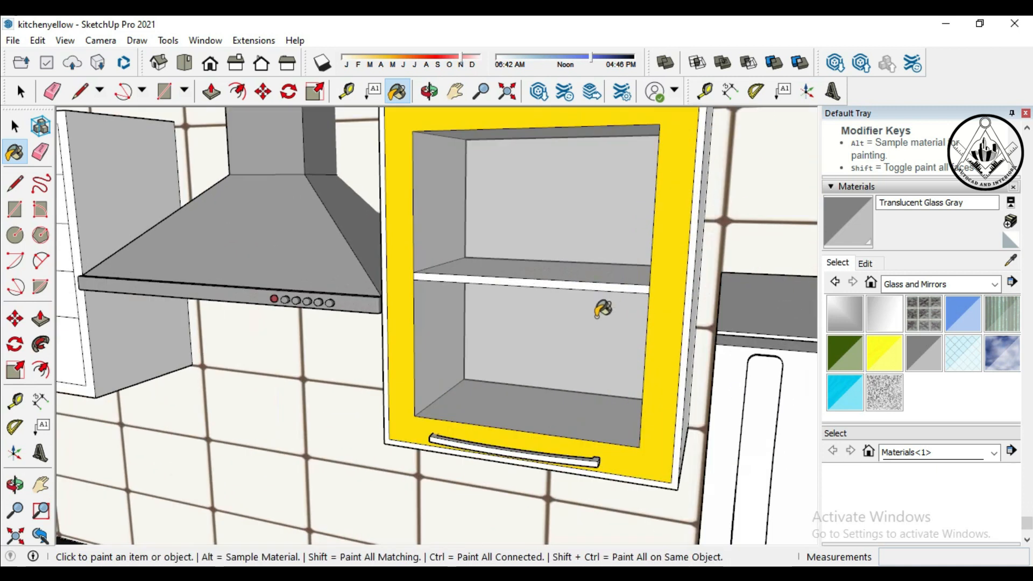
middle_drag(603, 309, 530, 315)
scroll(541, 304, down, 10)
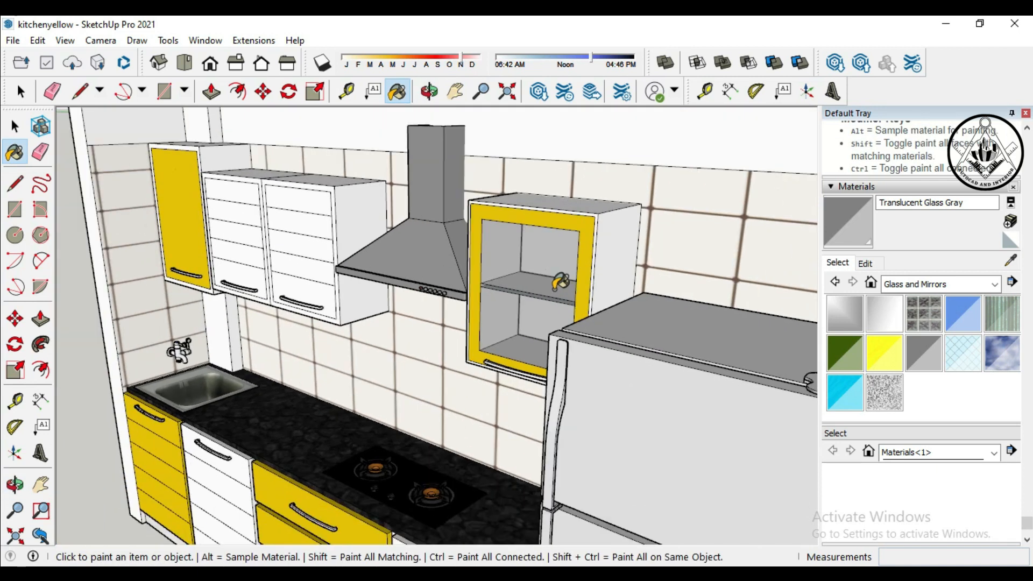
middle_drag(642, 337, 652, 341)
scroll(652, 341, down, 6)
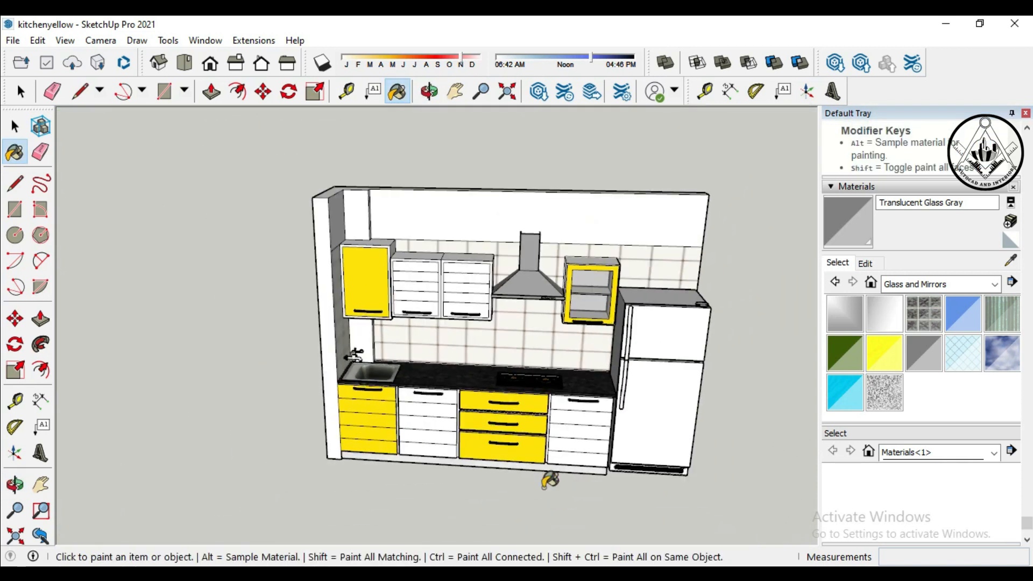
middle_drag(545, 479, 583, 454)
scroll(594, 301, up, 3)
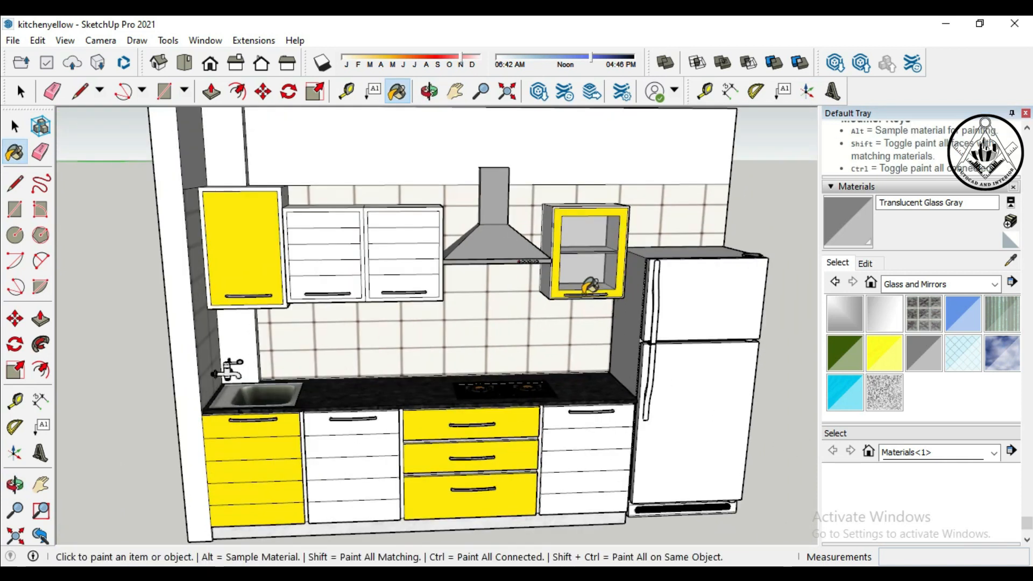
scroll(554, 259, down, 3)
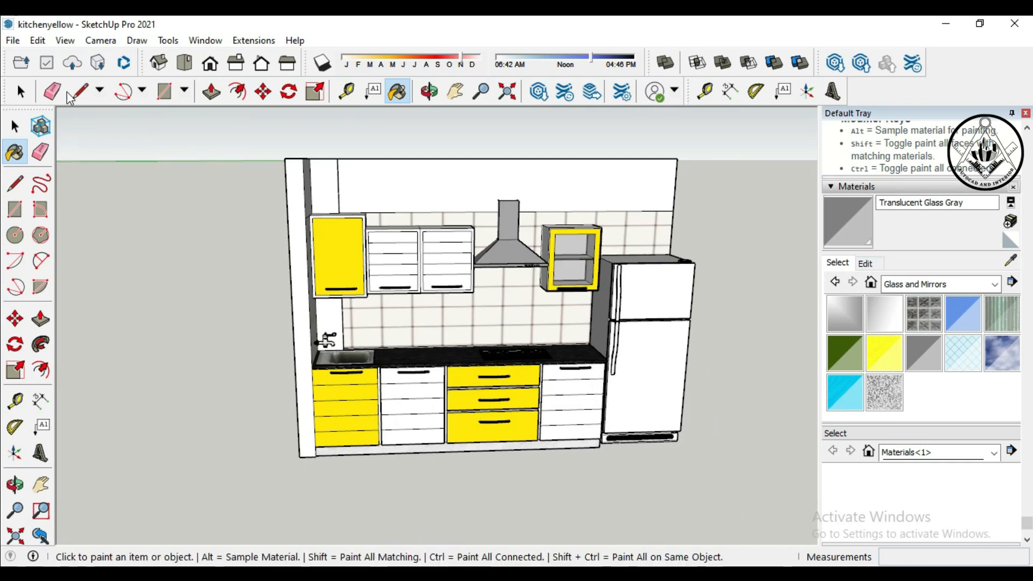
Step: Dimension the full height of the side wall's front edge, placing the dimension outside the kitchen
click(41, 401)
click(283, 159)
click(299, 457)
click(221, 439)
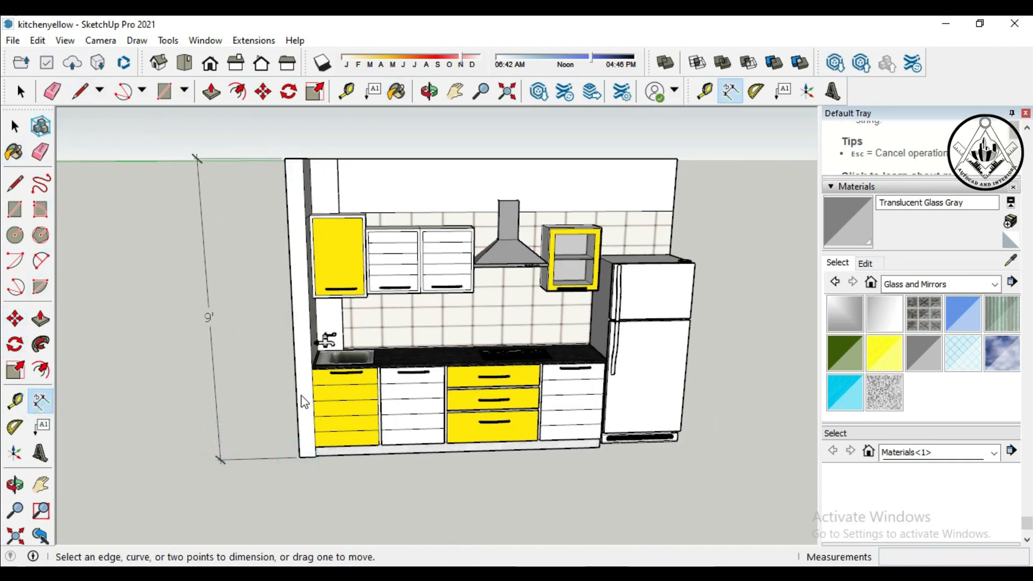
Step: Dimension the height of the base cabinet under the sink and place it inside the wall height dimension
scroll(303, 401, up, 2)
click(315, 364)
click(316, 461)
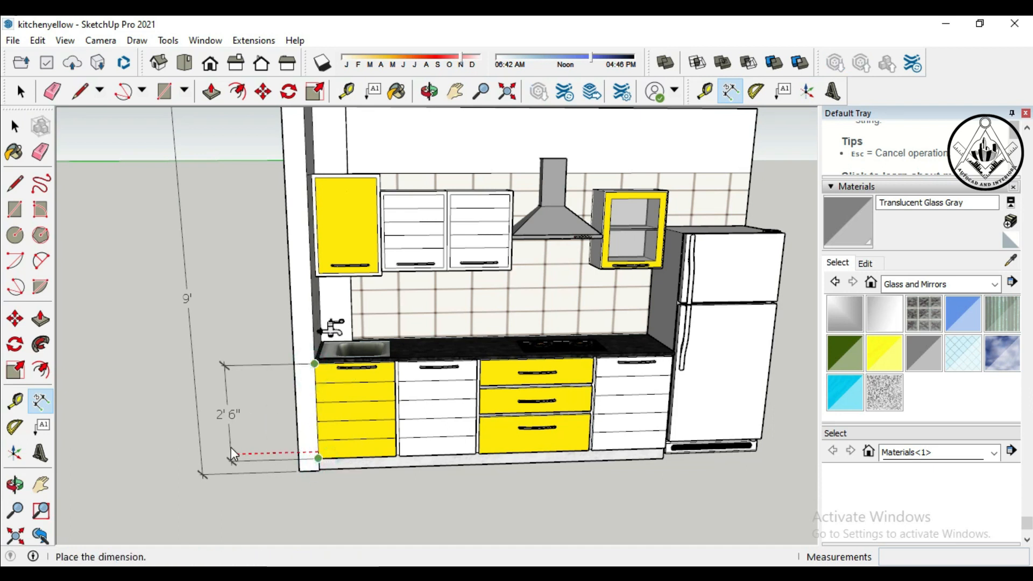
click(231, 448)
Step: Dimension the height of the plinth beside the side wall, placing it in line below the base cabinet dimension
scroll(324, 490, up, 2)
click(316, 455)
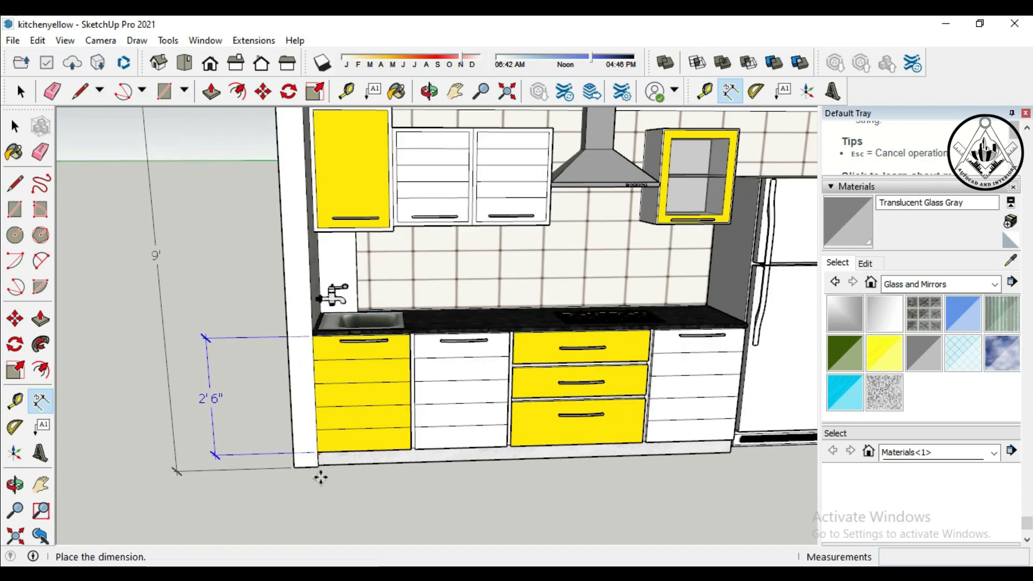
click(320, 476)
click(317, 452)
click(317, 465)
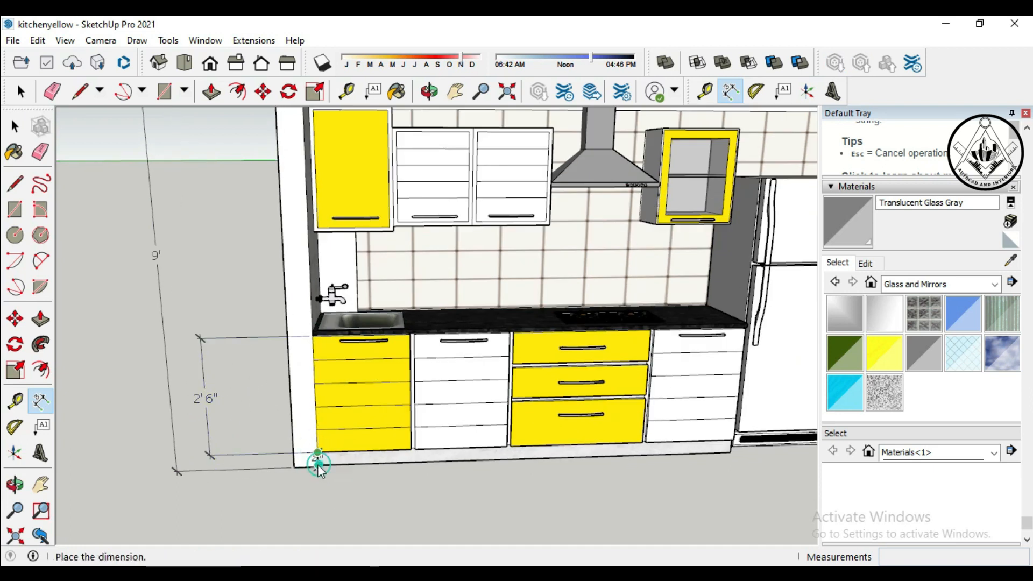
click(217, 466)
scroll(360, 490, down, 3)
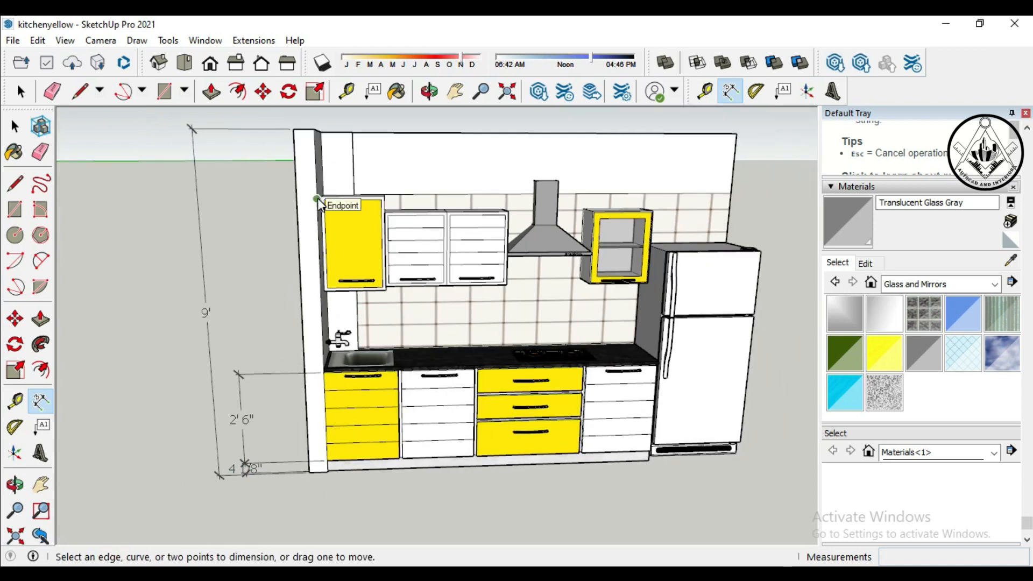
Step: Dimension the height of the tall yellow wall cabinet along its side-wall edge and place it outside the side wall
scroll(319, 200, up, 2)
click(323, 196)
click(325, 324)
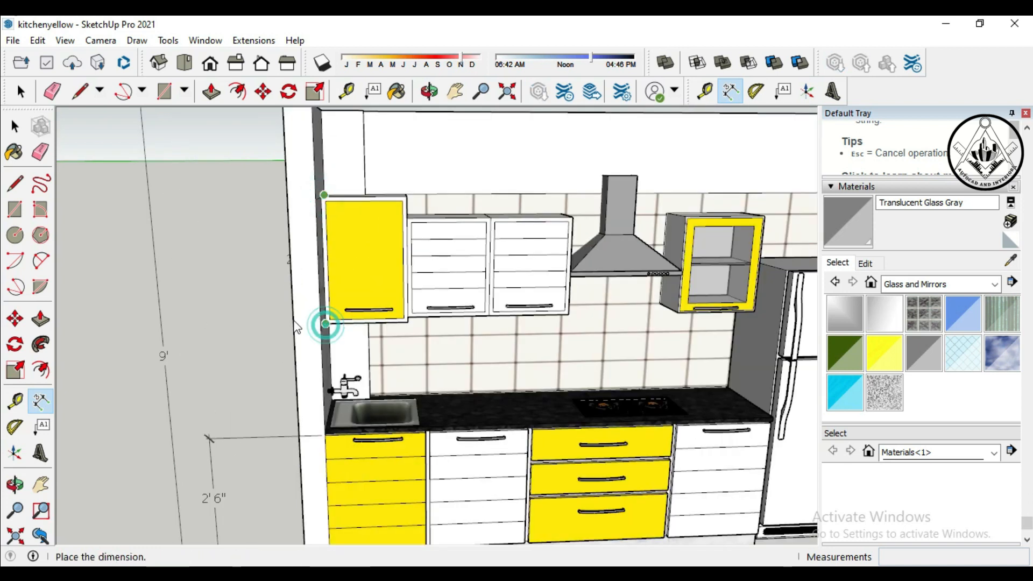
click(211, 316)
scroll(420, 231, down, 3)
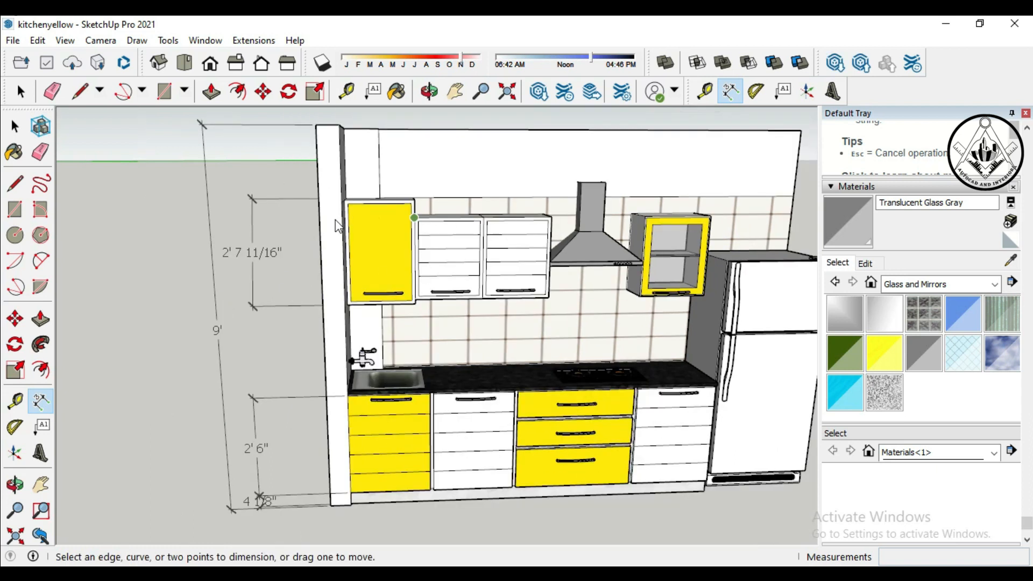
scroll(731, 232, up, 5)
scroll(463, 202, down, 1)
click(431, 181)
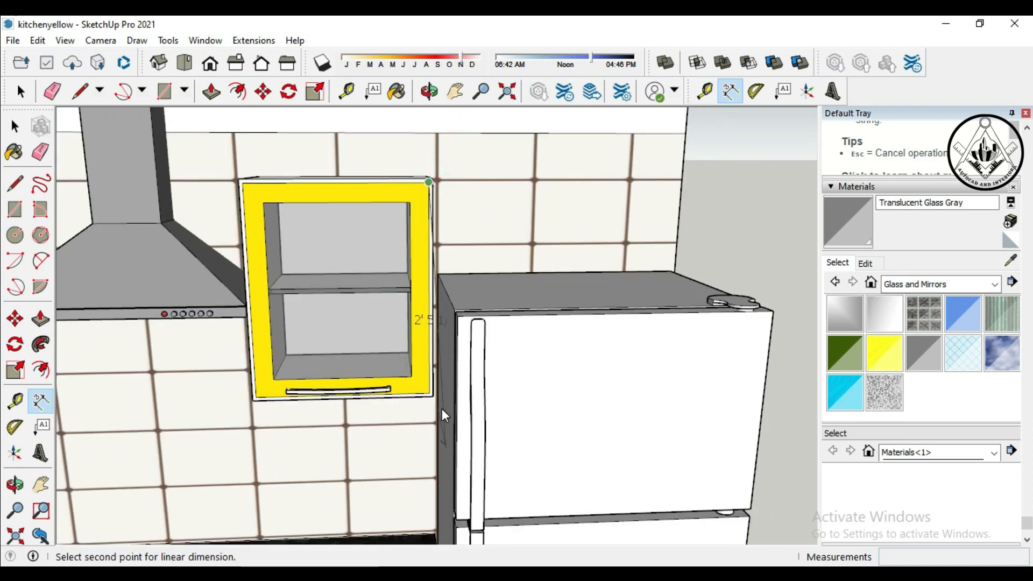
click(433, 397)
scroll(430, 390, down, 2)
key(Escape)
Step: Dimension the height of the glazed yellow-framed wall cabinet and place the dimension outside the kitchen on the fridge side
middle_drag(682, 330, 428, 251)
click(413, 225)
scroll(409, 264, down, 3)
scroll(398, 284, up, 2)
middle_drag(398, 284, 527, 290)
scroll(484, 347, up, 3)
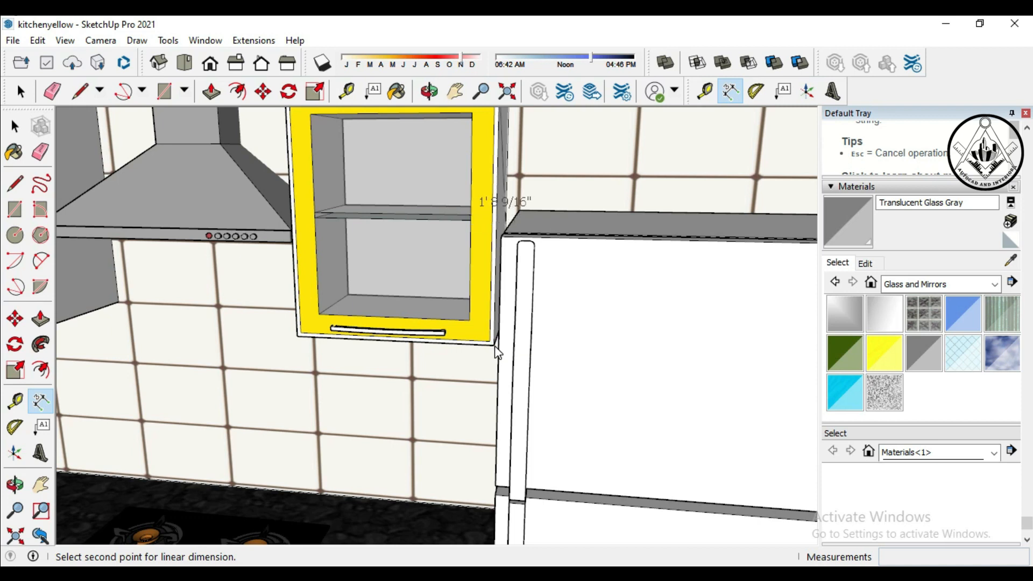
scroll(492, 346, up, 2)
scroll(495, 350, down, 5)
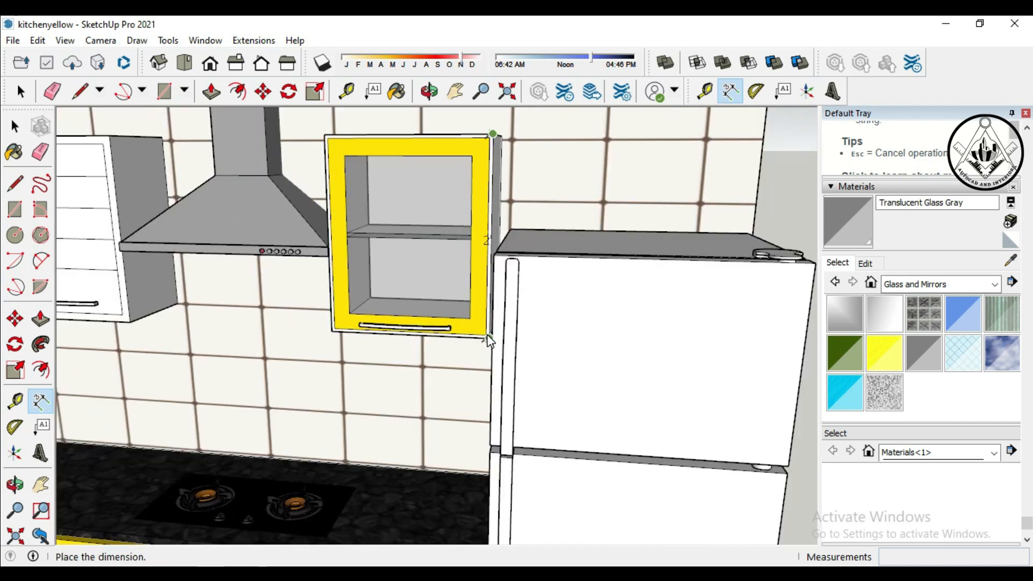
click(719, 369)
scroll(565, 366, down, 6)
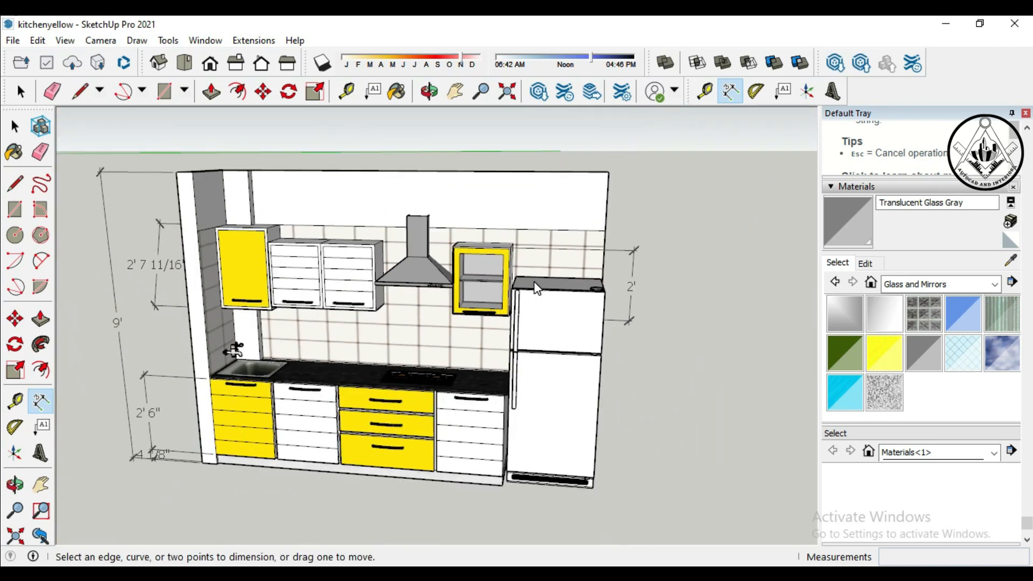
Step: Dimension the inner length of the back wall between its top corners, placing the dimension behind the wall's top edge
scroll(534, 386, down, 1)
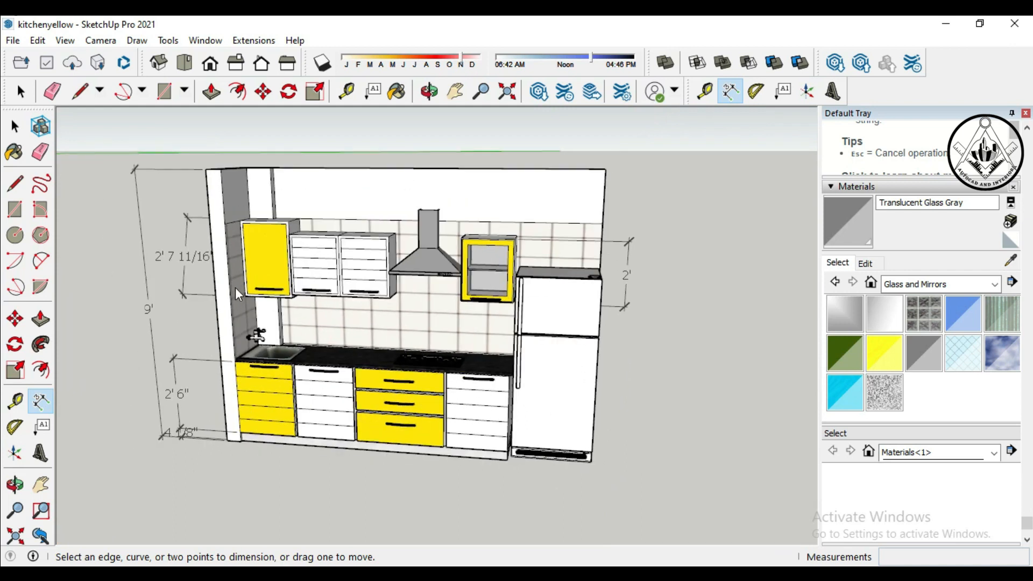
click(246, 168)
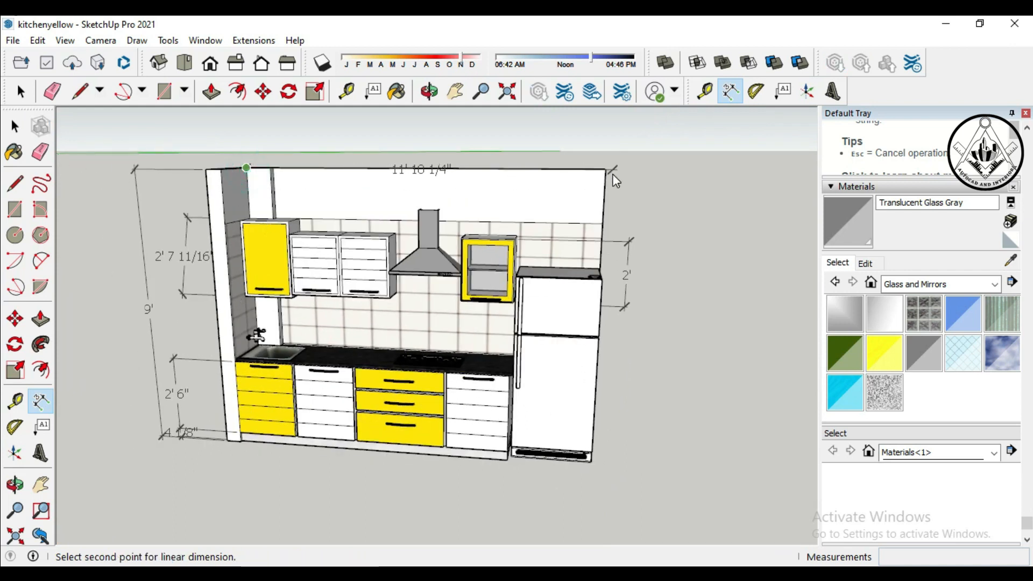
click(606, 169)
middle_drag(605, 154, 508, 260)
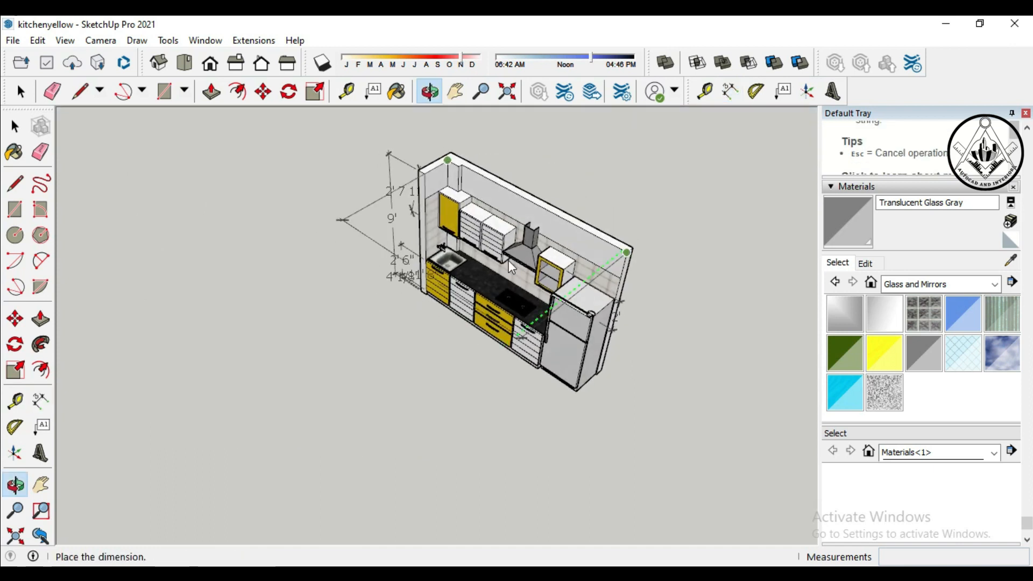
click(657, 240)
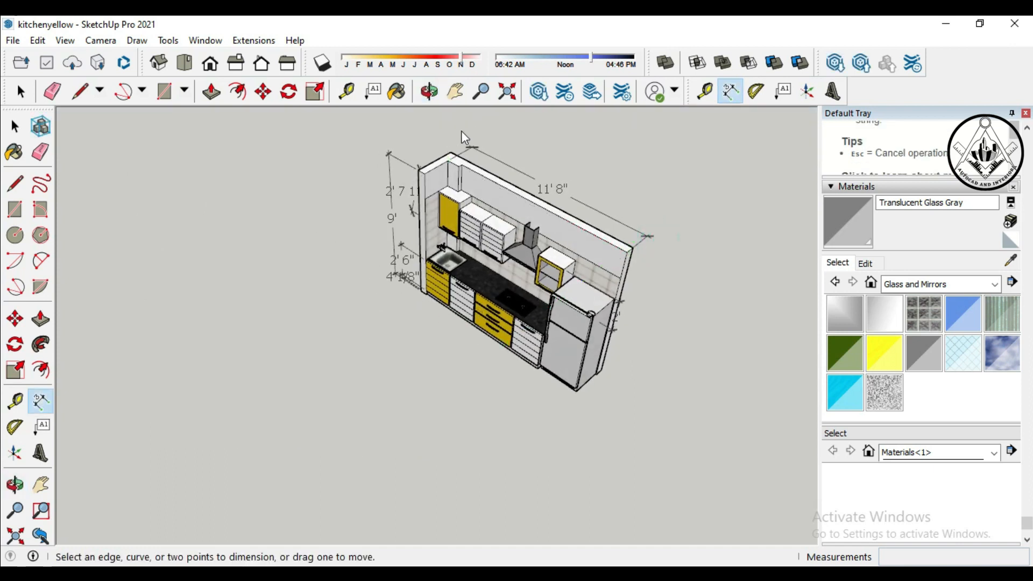
Step: Dimension the width of the corner column at the top of the wall, placing it behind the back wall
scroll(461, 130, up, 5)
click(446, 185)
click(444, 185)
click(440, 184)
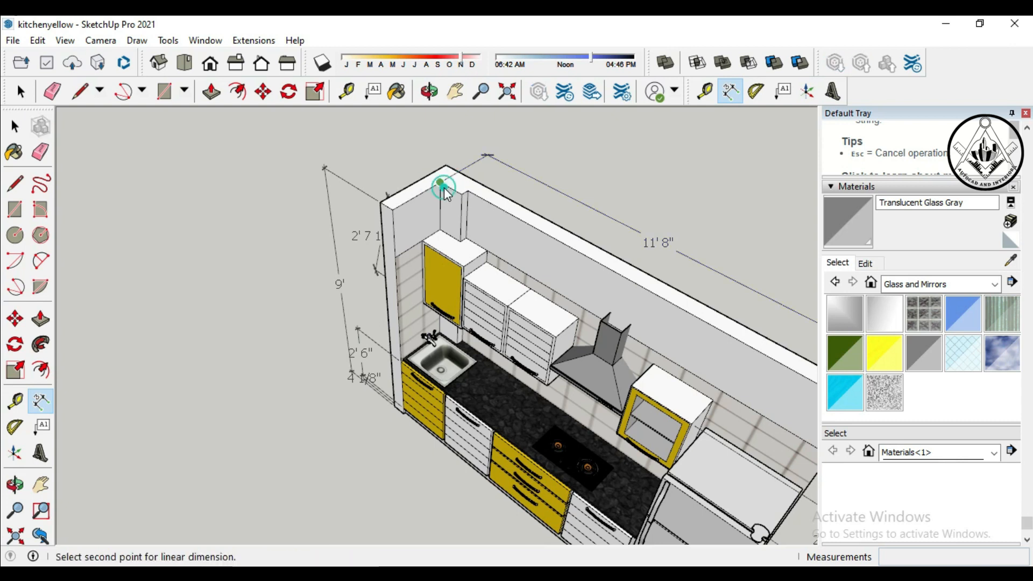
click(500, 171)
Step: Erase the tall yellow wall cabinet's height dimension and redimension its front edge farthest from the side wall, placing it outside that wall
scroll(357, 150, down, 5)
mouse_move(400, 340)
middle_down()
mouse_move(526, 366)
mouse_move(680, 269)
mouse_move(667, 268)
middle_up()
scroll(314, 240, up, 5)
click(39, 153)
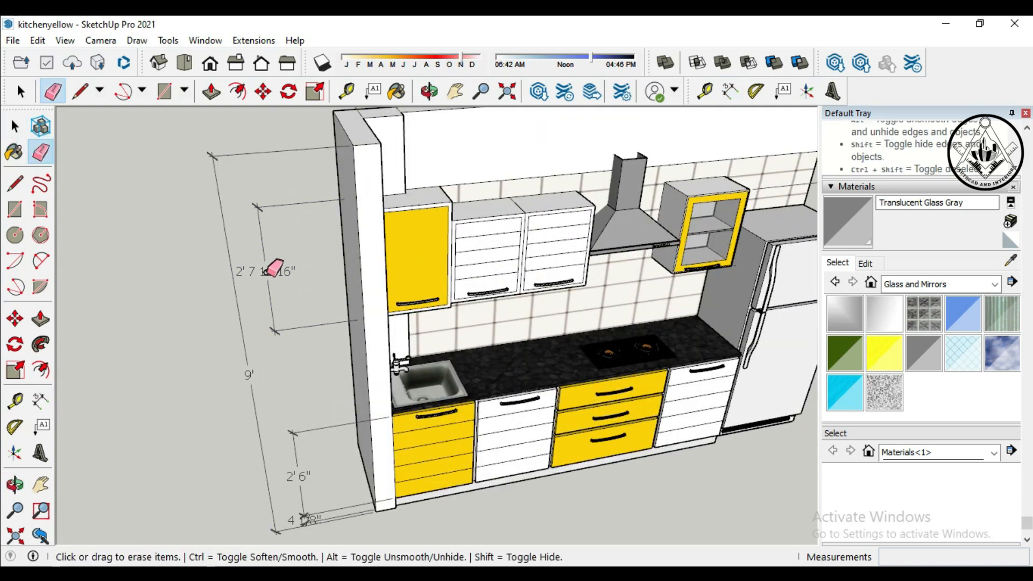
click(41, 400)
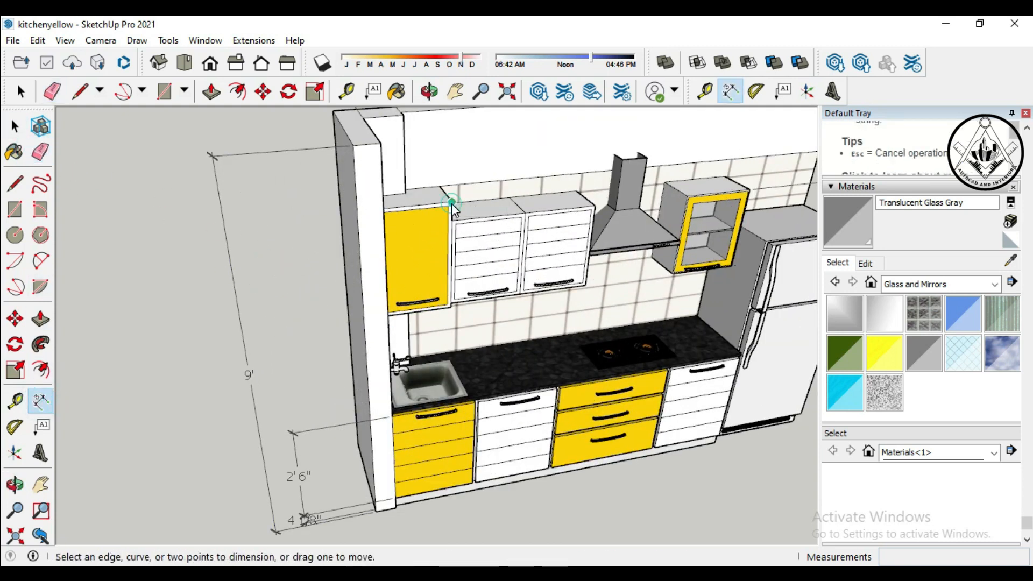
click(451, 203)
scroll(450, 312, up, 3)
click(450, 299)
scroll(450, 299, down, 1)
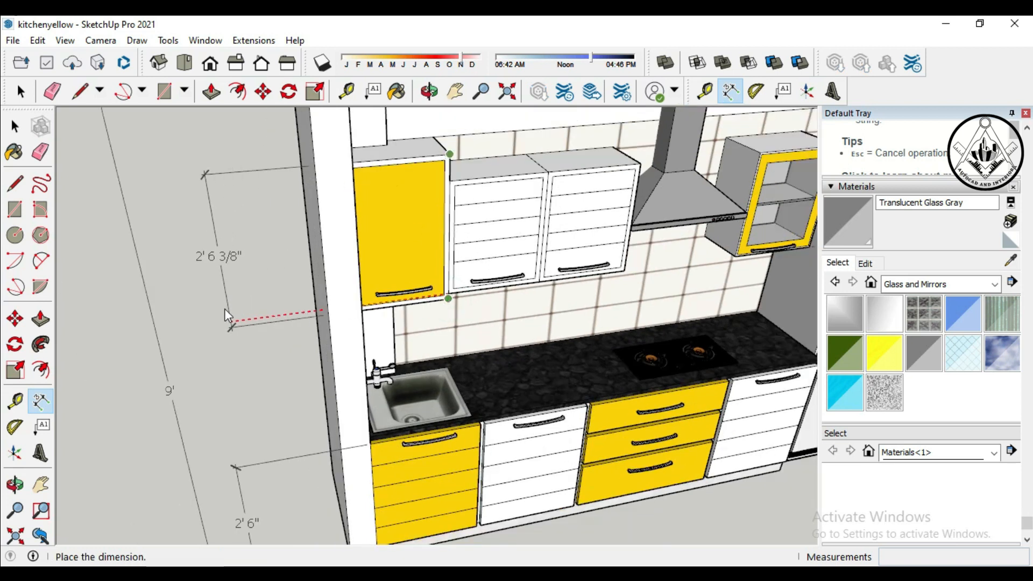
click(218, 311)
Step: Erase the small plinth height dimension beside the side wall
scroll(219, 310, down, 4)
scroll(239, 414, up, 2)
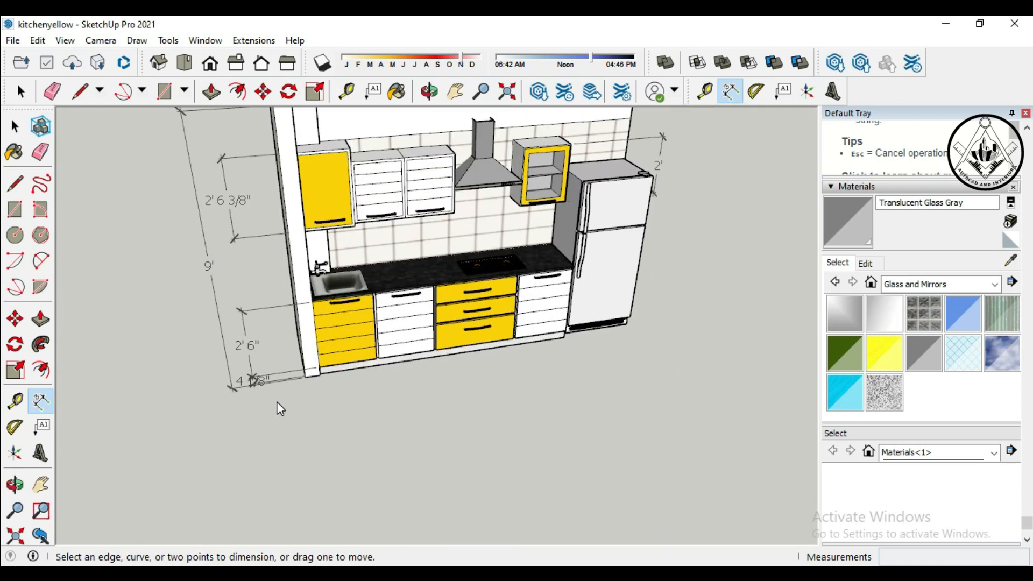
scroll(276, 402, up, 2)
key(e)
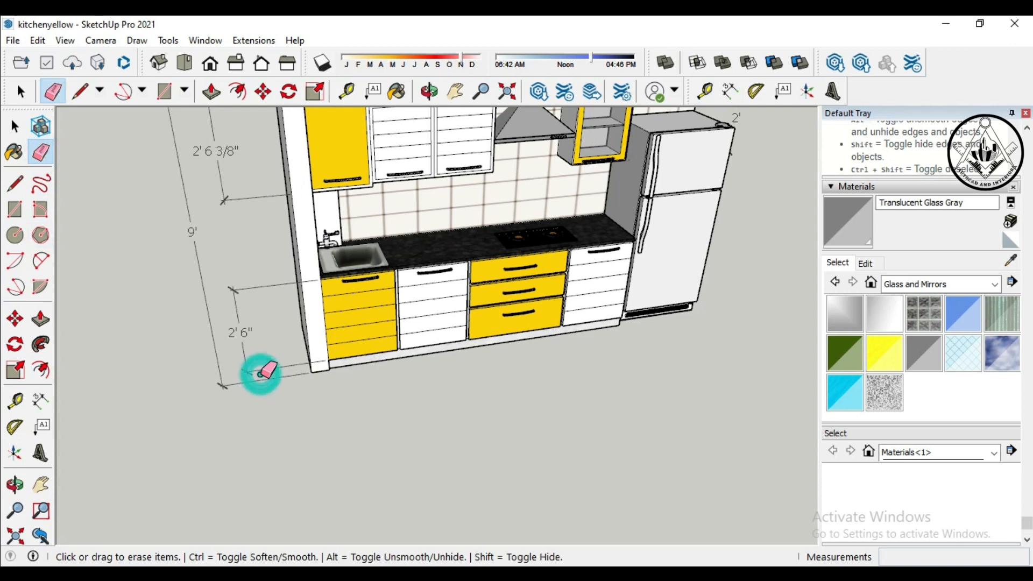
Step: Dimension the plinth's height at its fridge end and place the dimension beyond the fridge's base
click(40, 401)
scroll(97, 380, down, 3)
scroll(465, 351, up, 5)
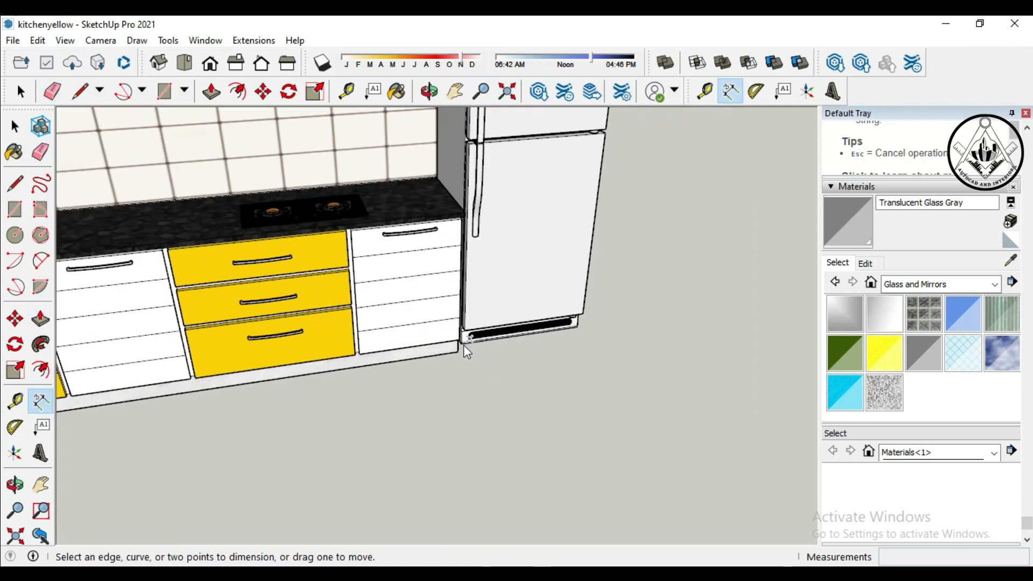
scroll(462, 343, up, 2)
middle_drag(463, 343, 496, 369)
scroll(466, 359, up, 3)
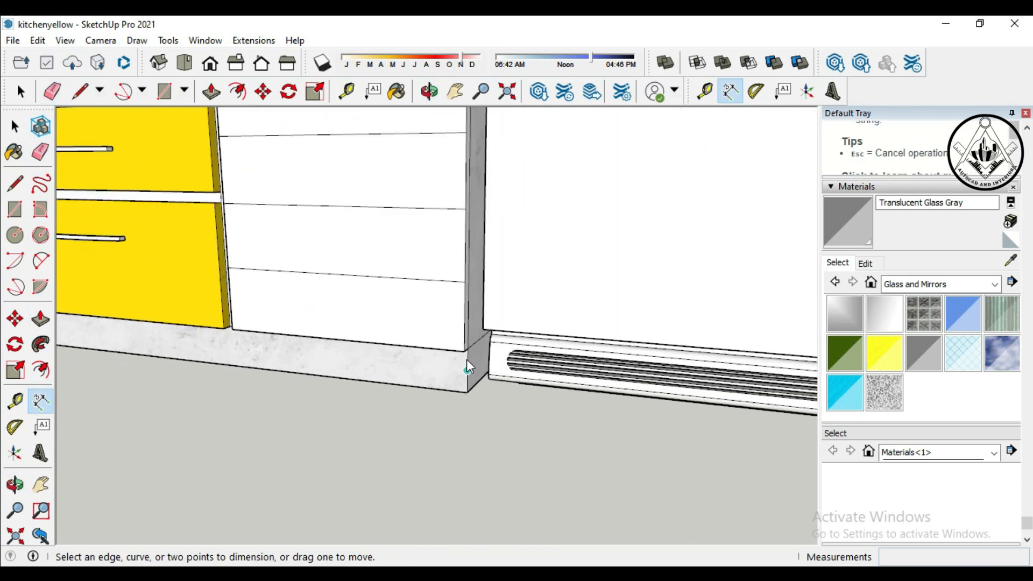
click(469, 349)
scroll(469, 352, down, 2)
click(468, 415)
scroll(467, 412, down, 3)
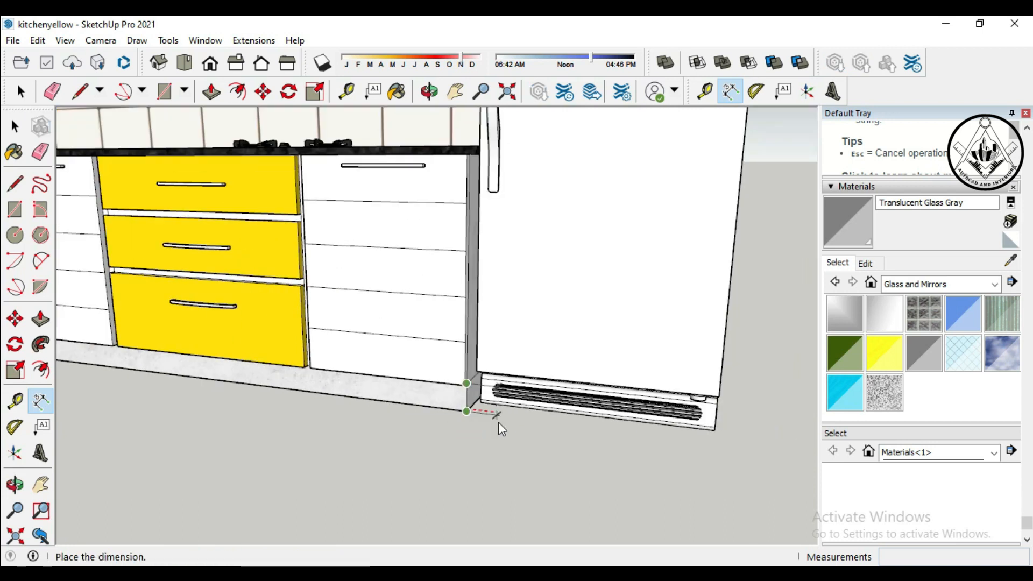
scroll(625, 436, down, 2)
click(724, 454)
scroll(537, 437, down, 4)
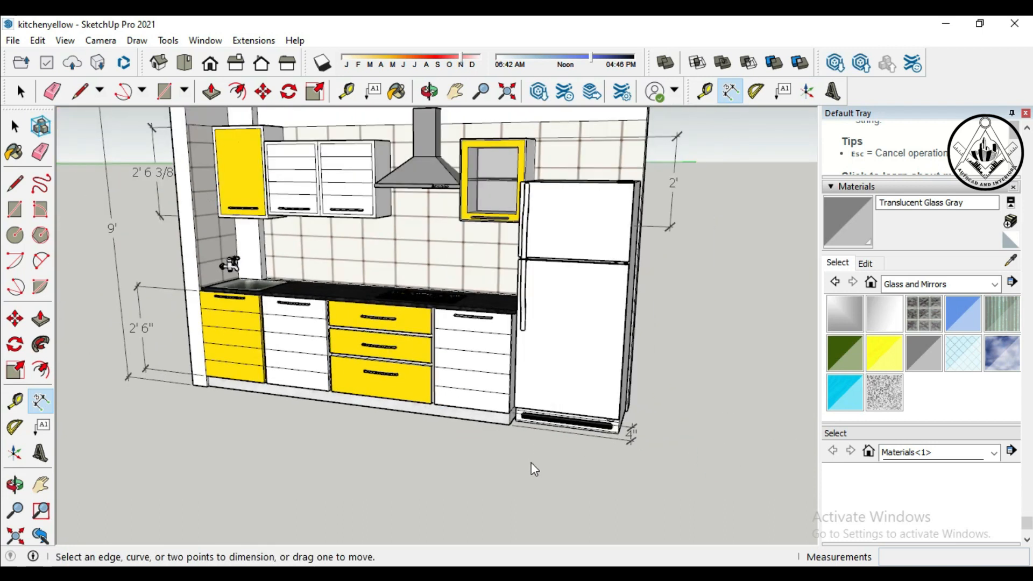
Step: Close the Default Tray and show the whole dimensioned kitchen in the enlarged drawing area
scroll(500, 468, down, 2)
middle_drag(455, 475, 414, 438)
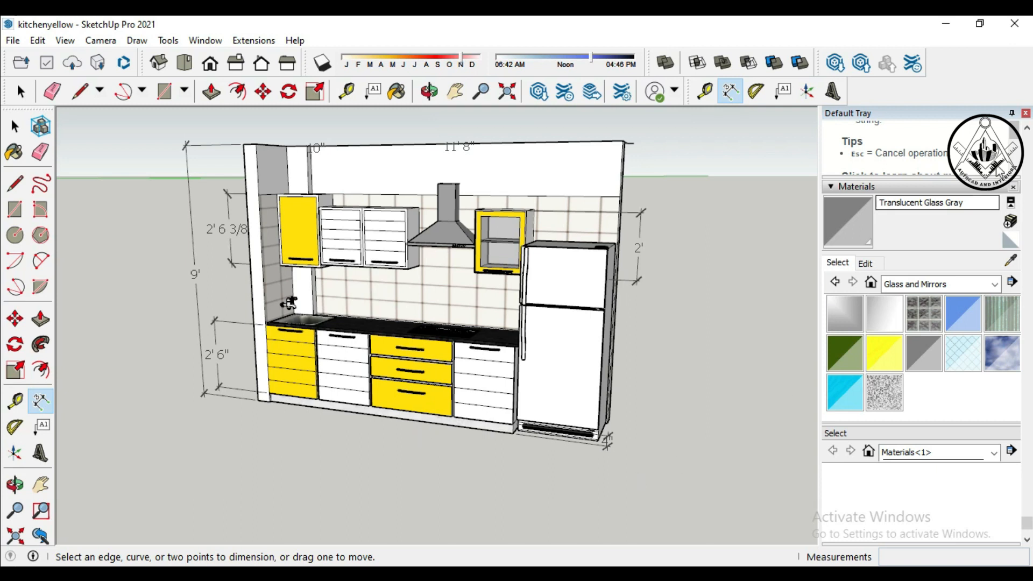
click(1025, 113)
scroll(574, 188, down, 5)
scroll(562, 207, up, 6)
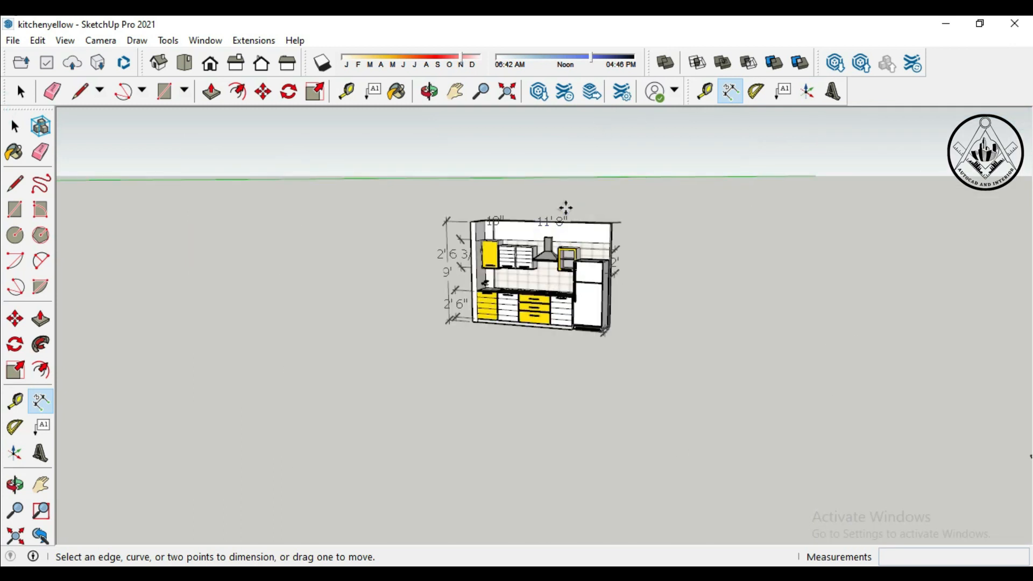
scroll(556, 219, down, 4)
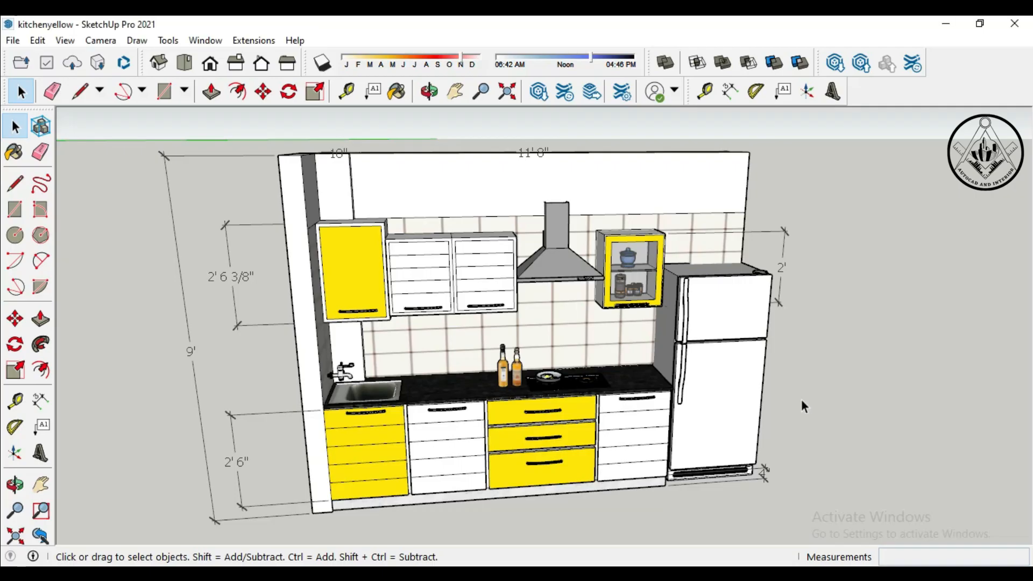
Step: Examine the finished kitchen from several angles, including the cooktop with the frying pan, the bottles and the sink
middle_drag(802, 401, 700, 376)
scroll(585, 365, up, 5)
scroll(585, 365, up, 2)
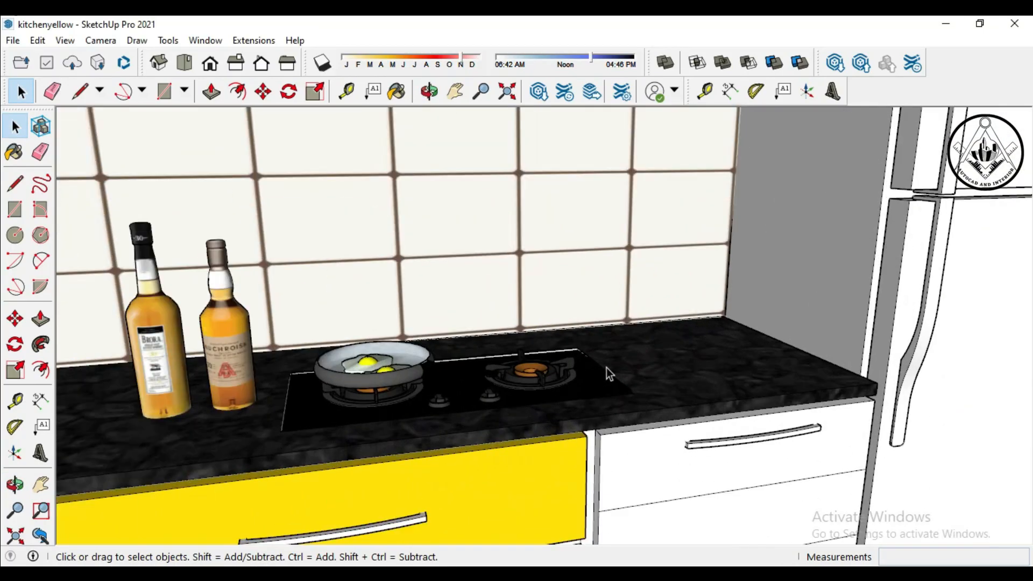
scroll(606, 367, down, 9)
scroll(828, 328, up, 1)
scroll(842, 339, down, 1)
middle_drag(885, 370, 591, 381)
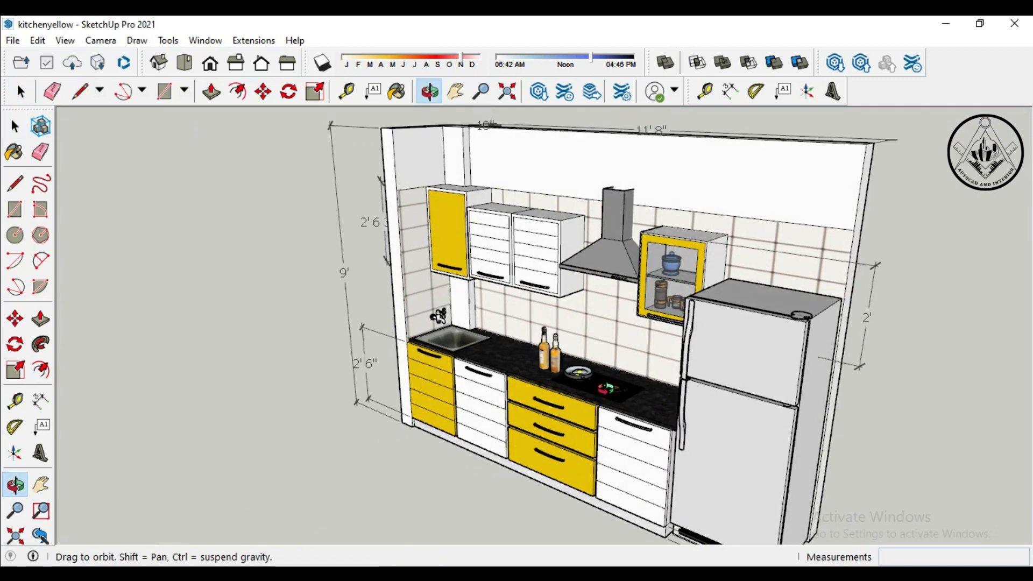
scroll(590, 379, up, 8)
scroll(403, 320, down, 8)
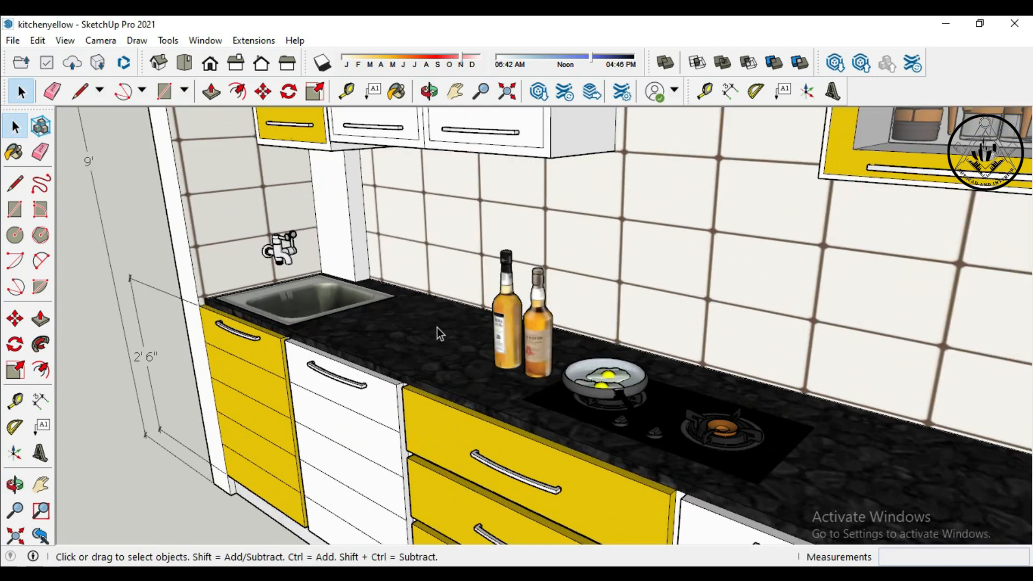
middle_drag(881, 446, 595, 476)
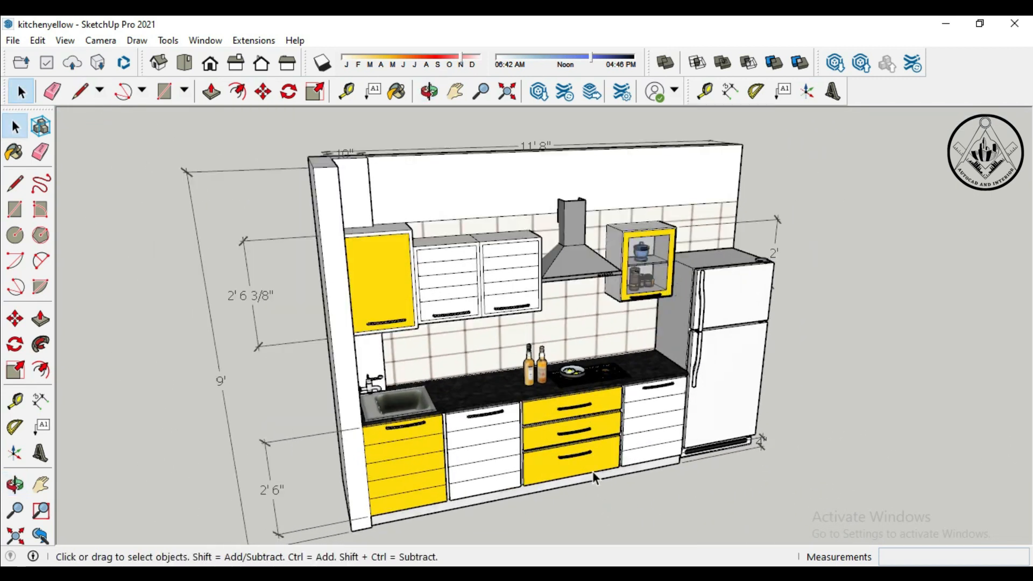
click(43, 490)
drag(613, 522, 613, 509)
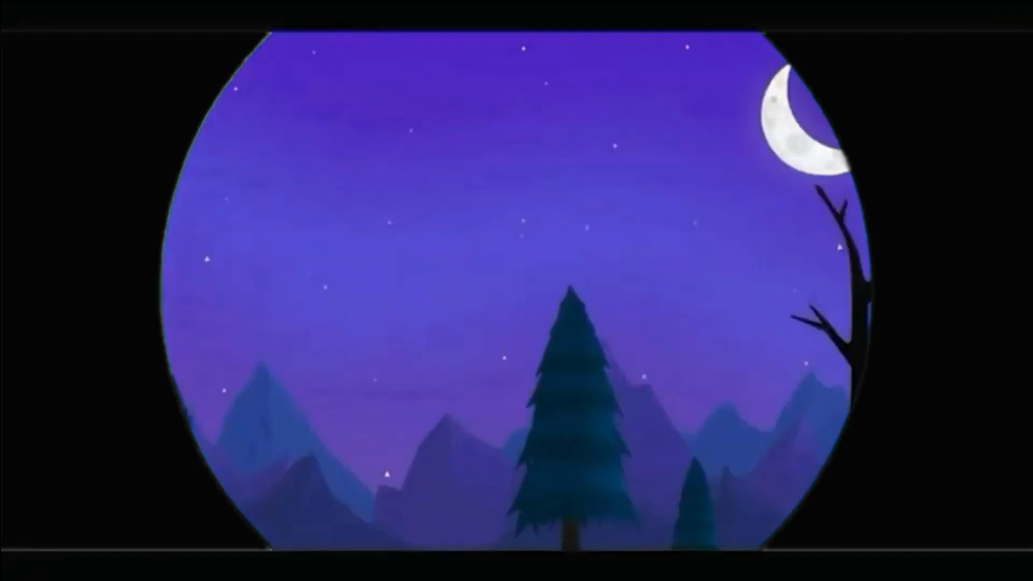